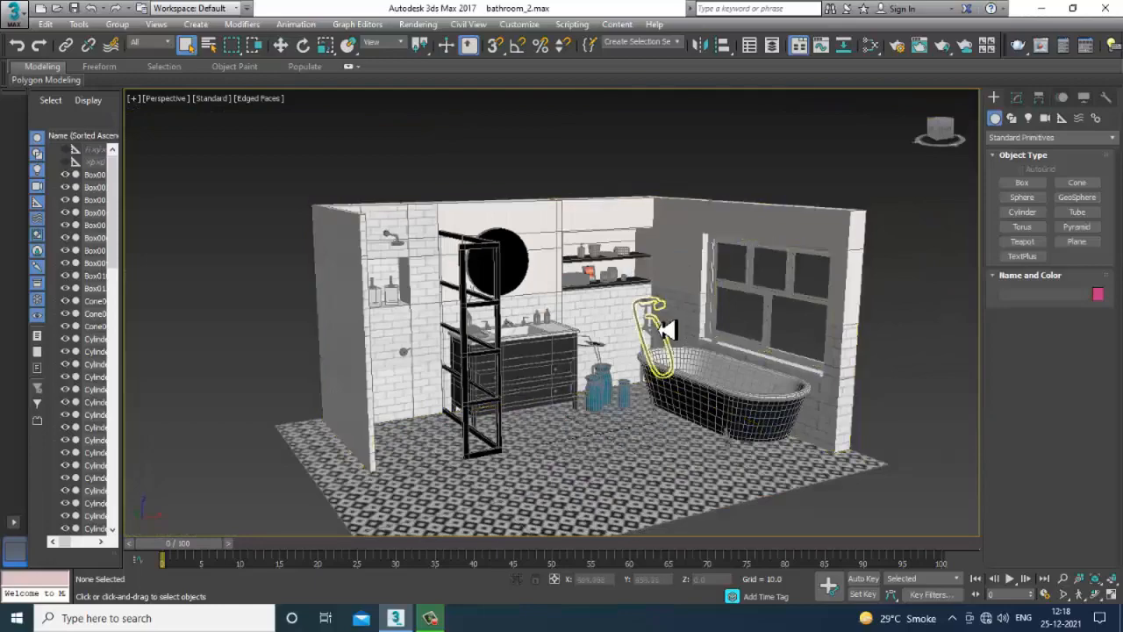
# Step: Start viewing an image file and browse to Local Disk (D:) for the bathroom reference picture
pyautogui.scroll(5, 654, 320)
pyautogui.scroll(3, 633, 321)
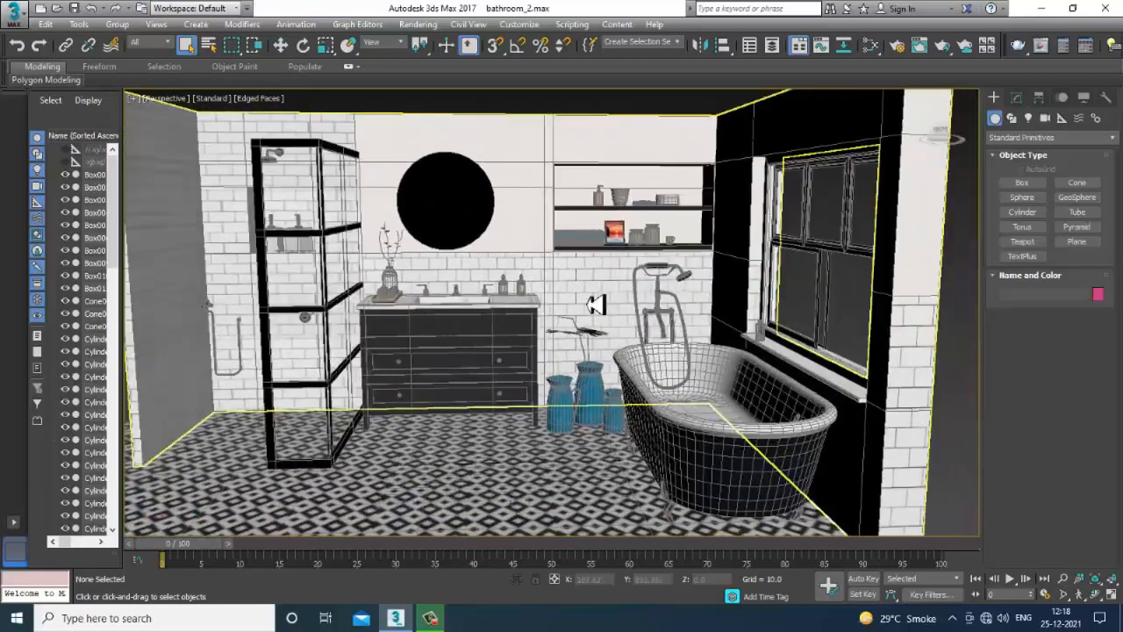
pyautogui.click(418, 24)
pyautogui.click(505, 367)
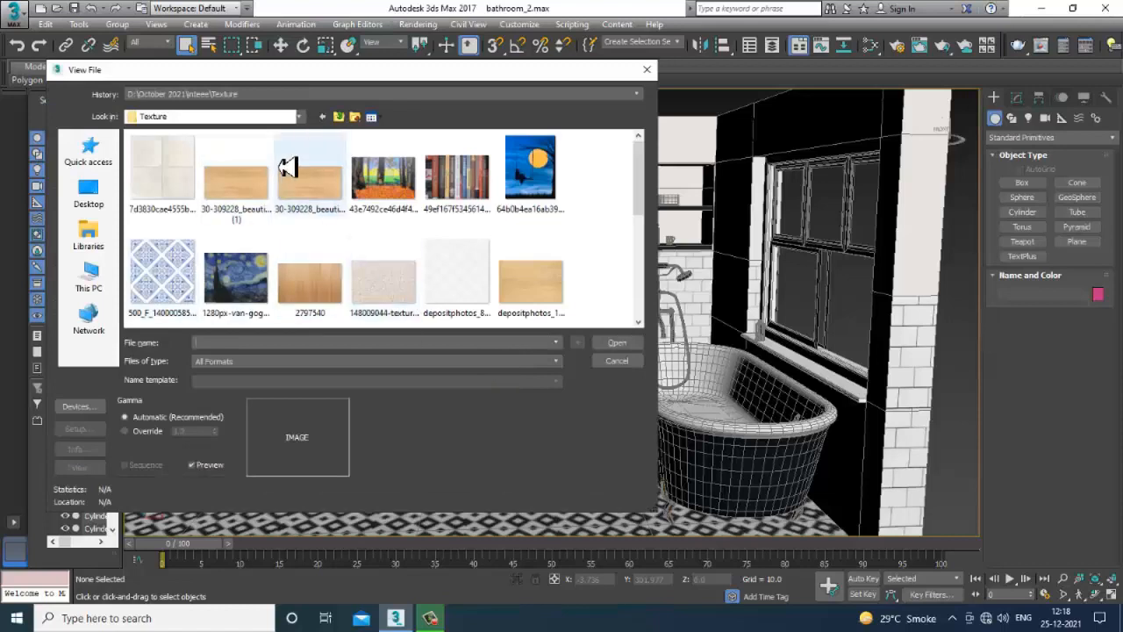
pyautogui.click(340, 118)
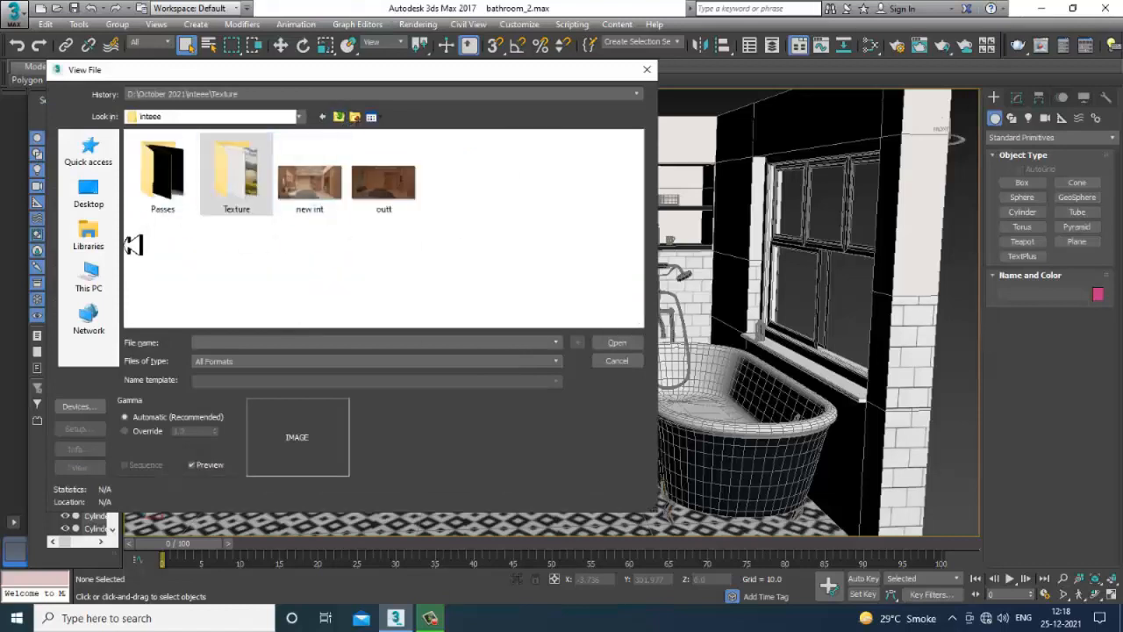
pyautogui.click(88, 279)
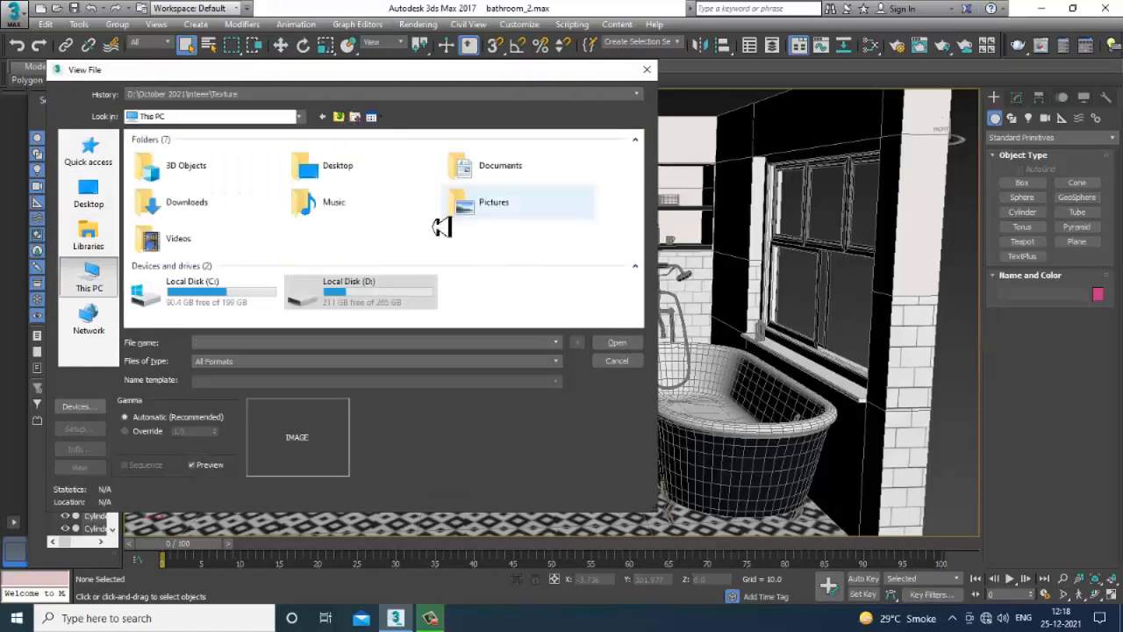
pyautogui.doubleClick(367, 298)
# Step: Look through the October 2021 folder for the reference picture and return to the drive's folder list
pyautogui.click(211, 184)
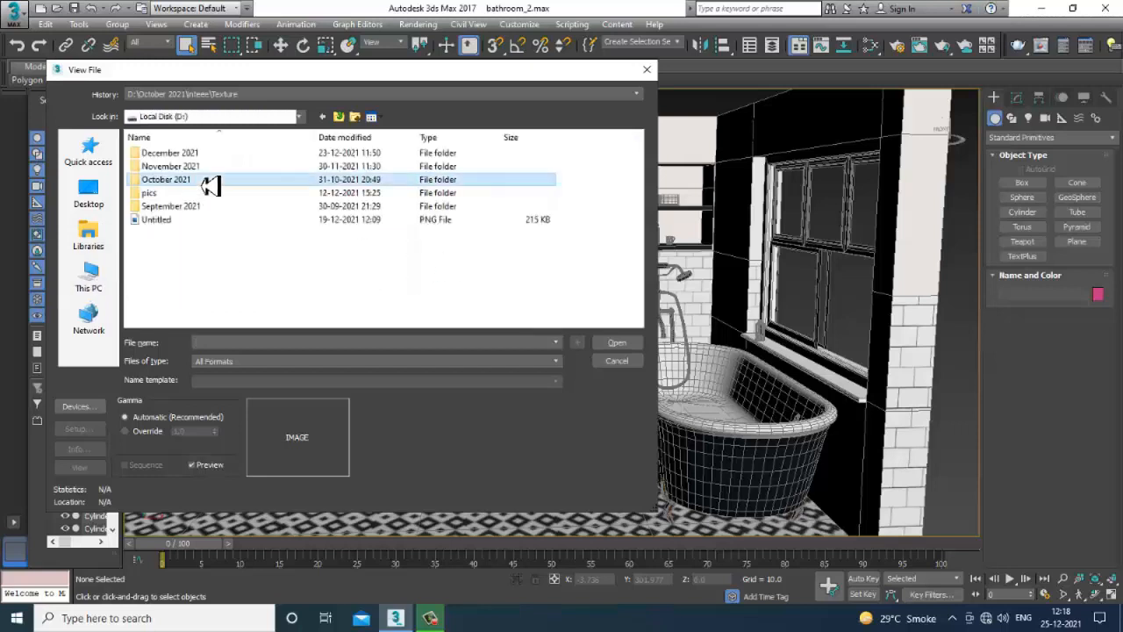
pyautogui.doubleClick(211, 182)
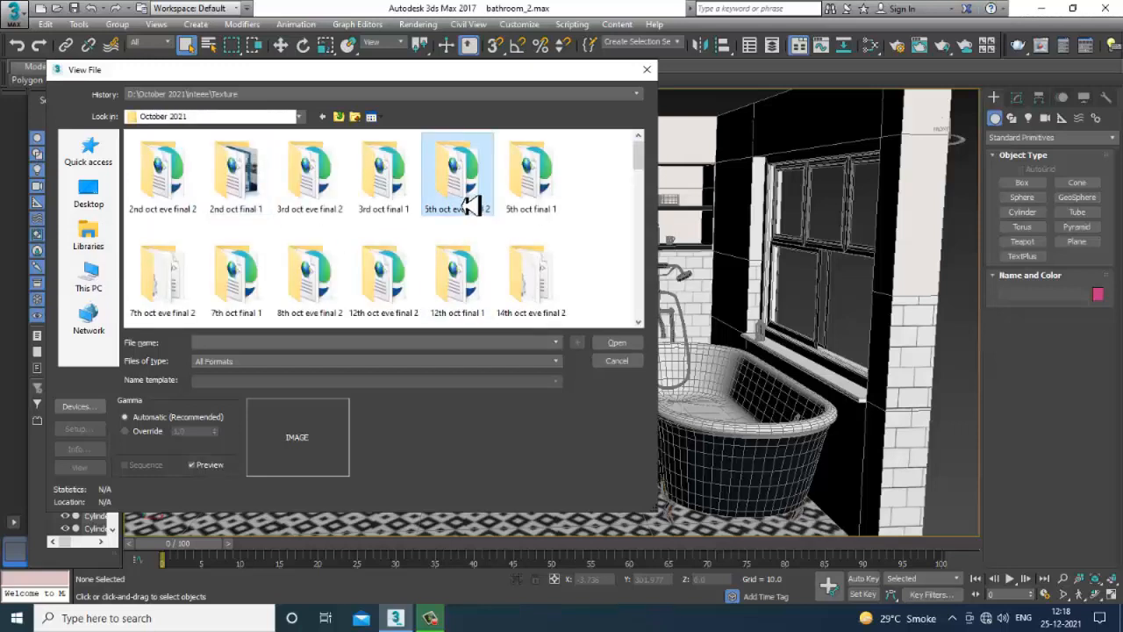
pyautogui.scroll(-5, 465, 200)
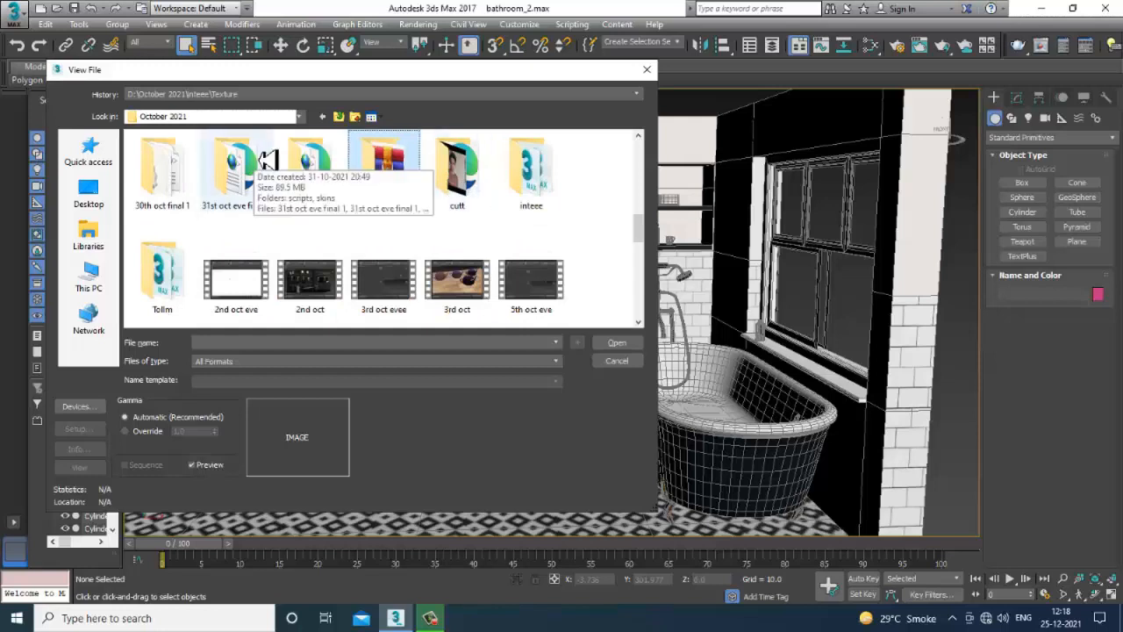
pyautogui.click(340, 117)
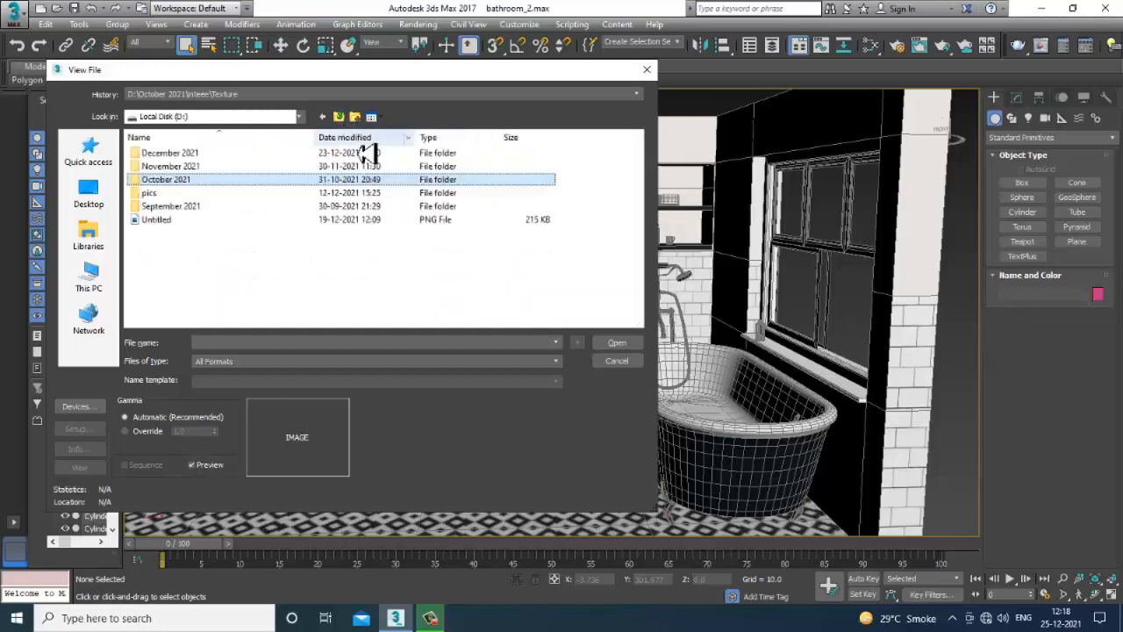
# Step: Go into the November 2021 folder, open the bathroom reference image for viewing, and minimize its window
pyautogui.doubleClick(188, 166)
pyautogui.doubleClick(263, 198)
pyautogui.doubleClick(262, 188)
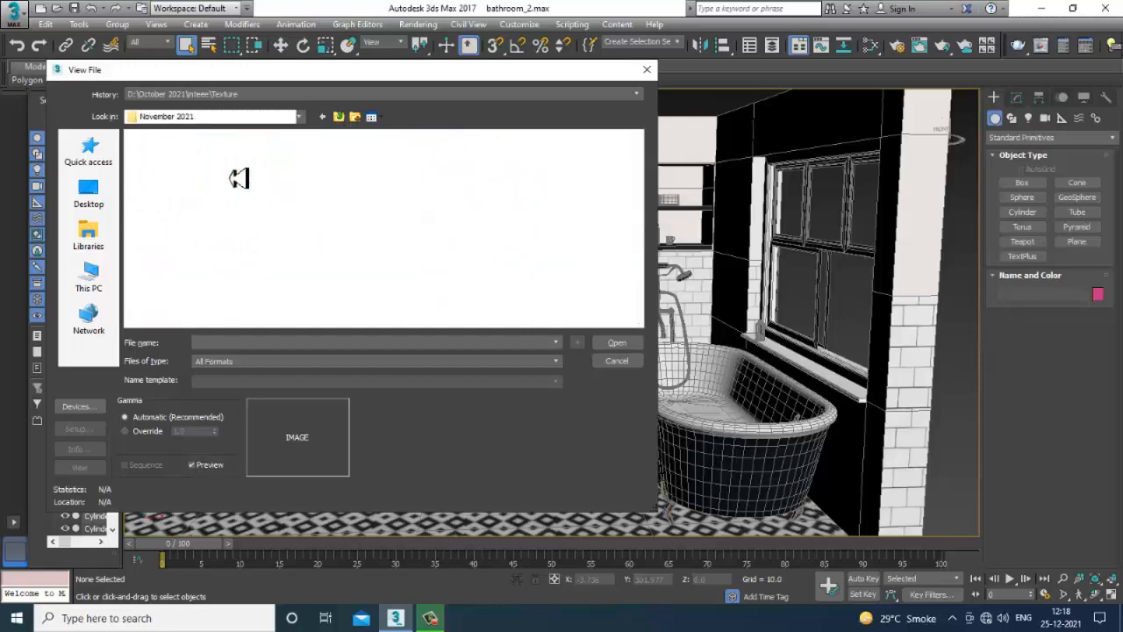
pyautogui.doubleClick(232, 184)
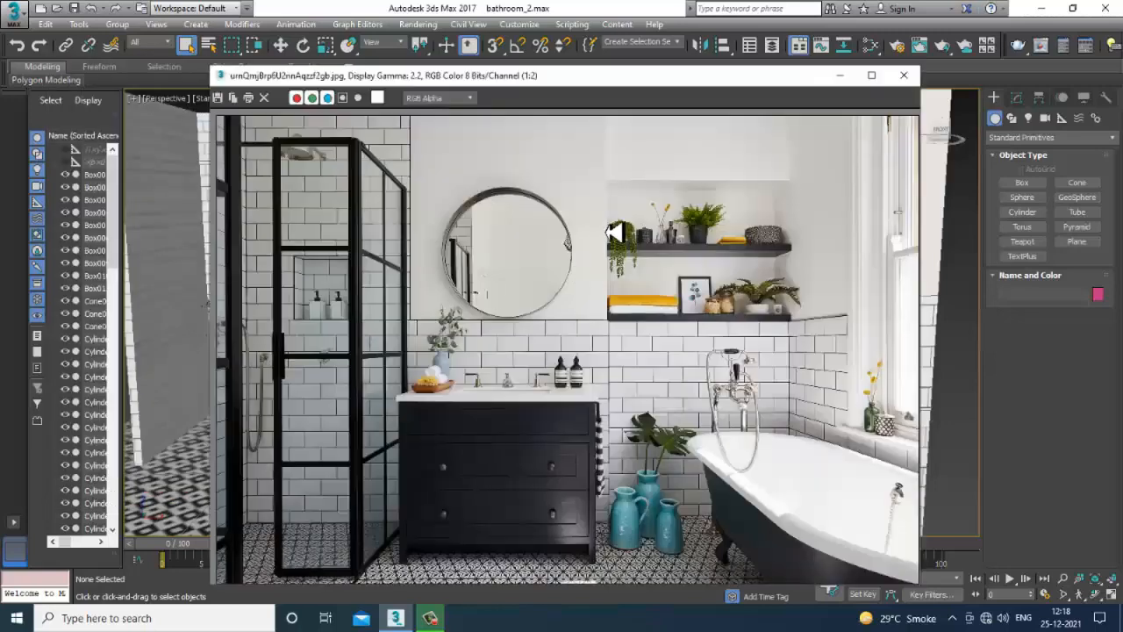
pyautogui.click(840, 75)
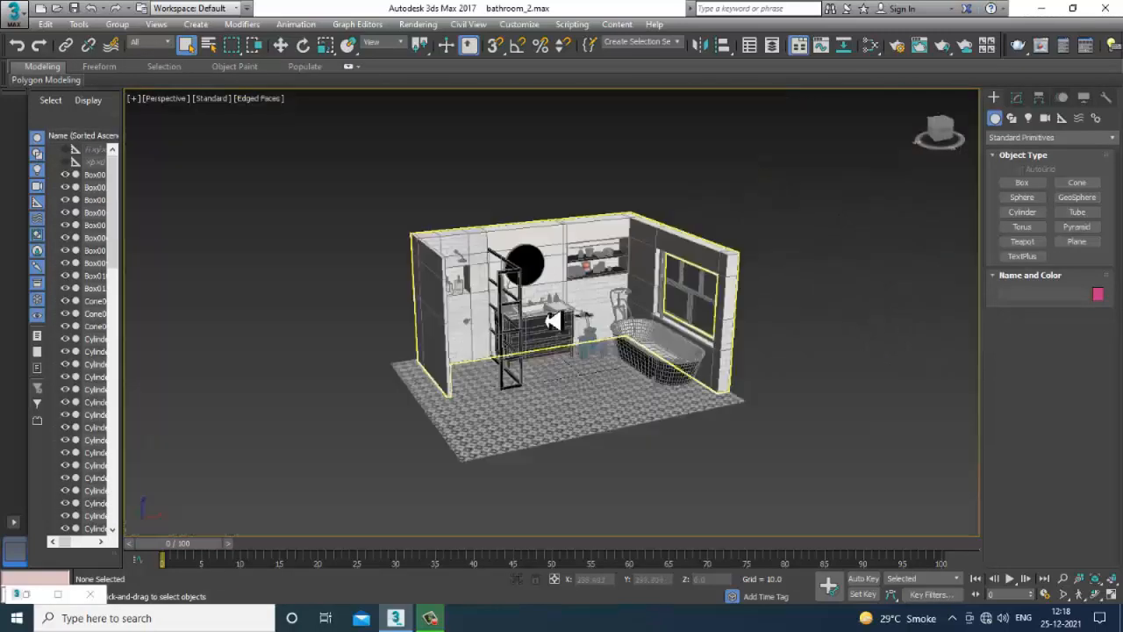
# Step: Extend the shower-side wall forward, level with the bathtub-side wall, by moving its eight end vertices to Y about -145
pyautogui.keyDown('alt'); pyautogui.moveTo(552, 321); pyautogui.dragTo(576, 326, button='middle'); pyautogui.keyUp('alt')
pyautogui.click(576, 326)
pyautogui.keyDown('alt'); pyautogui.moveTo(609, 383); pyautogui.dragTo(581, 454, button='middle'); pyautogui.keyUp('alt')
pyautogui.press('1')
pyautogui.press('w')
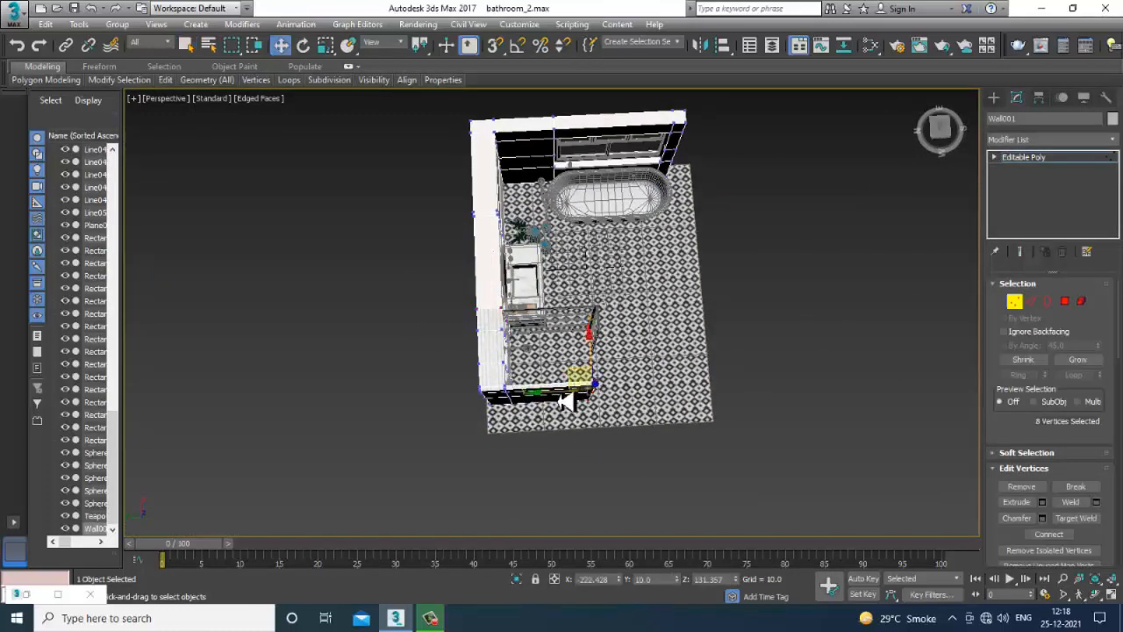
pyautogui.keyDown('alt'); pyautogui.moveTo(664, 401); pyautogui.dragTo(581, 408, button='middle'); pyautogui.keyUp('alt')
pyautogui.scroll(3, 644, 366)
pyautogui.scroll(-1, 580, 408)
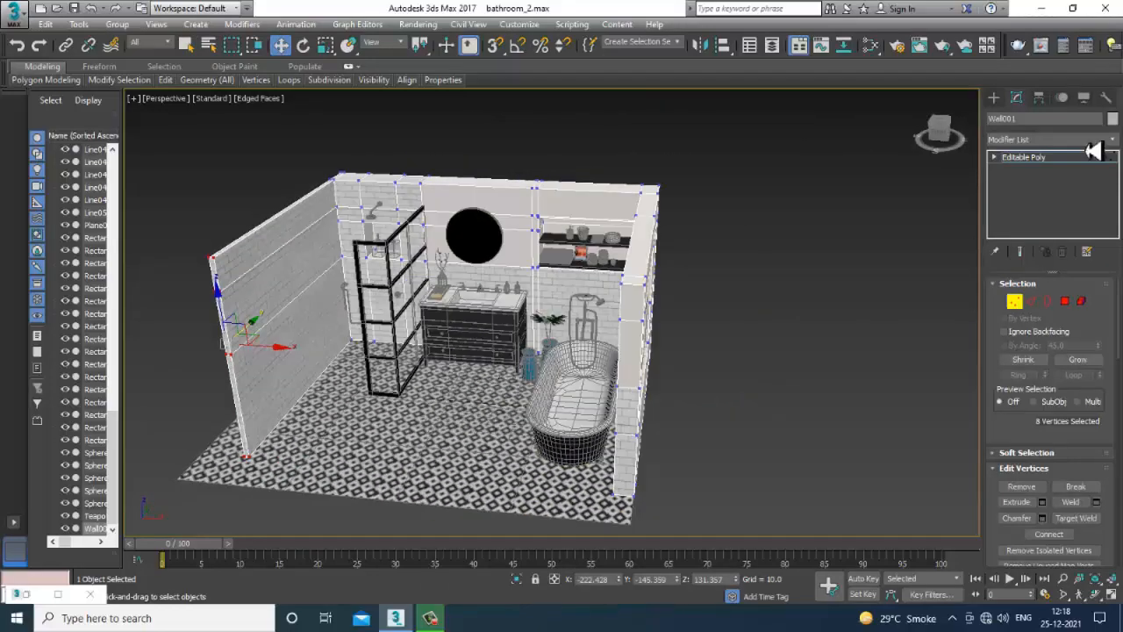
# Step: Create a flat box in the Top view that covers the room's footprint from wall to wall
pyautogui.click(994, 100)
pyautogui.click(1025, 182)
pyautogui.hotkey('alt', 'w')
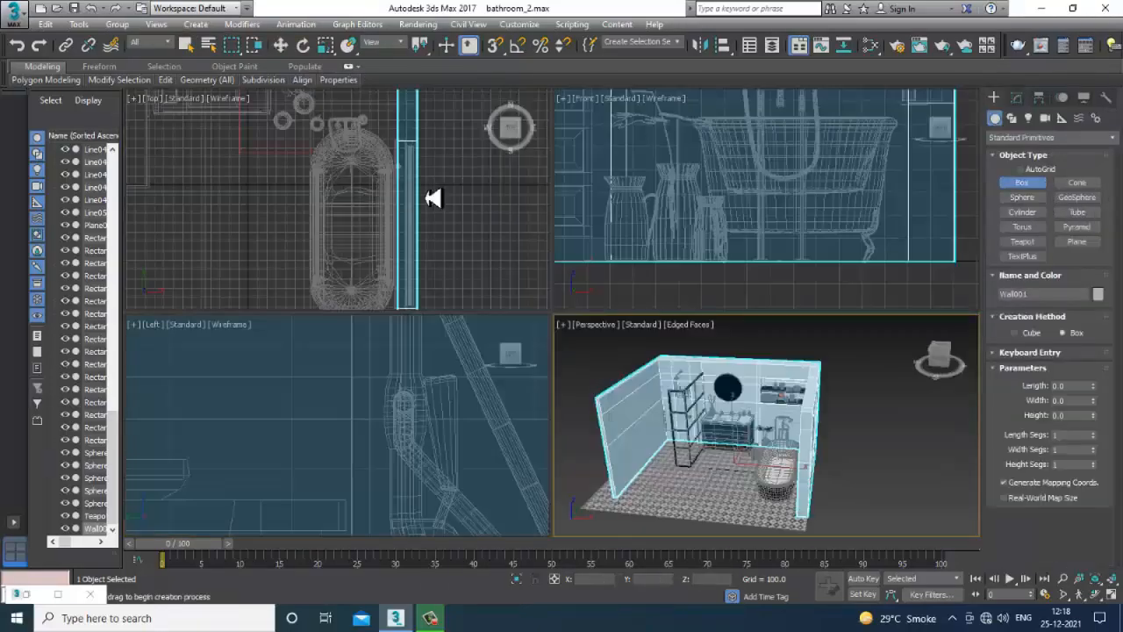
pyautogui.moveTo(423, 186); pyautogui.dragTo(398, 215, button='middle')
pyautogui.hotkey('alt', 'w')
pyautogui.scroll(-4, 406, 225)
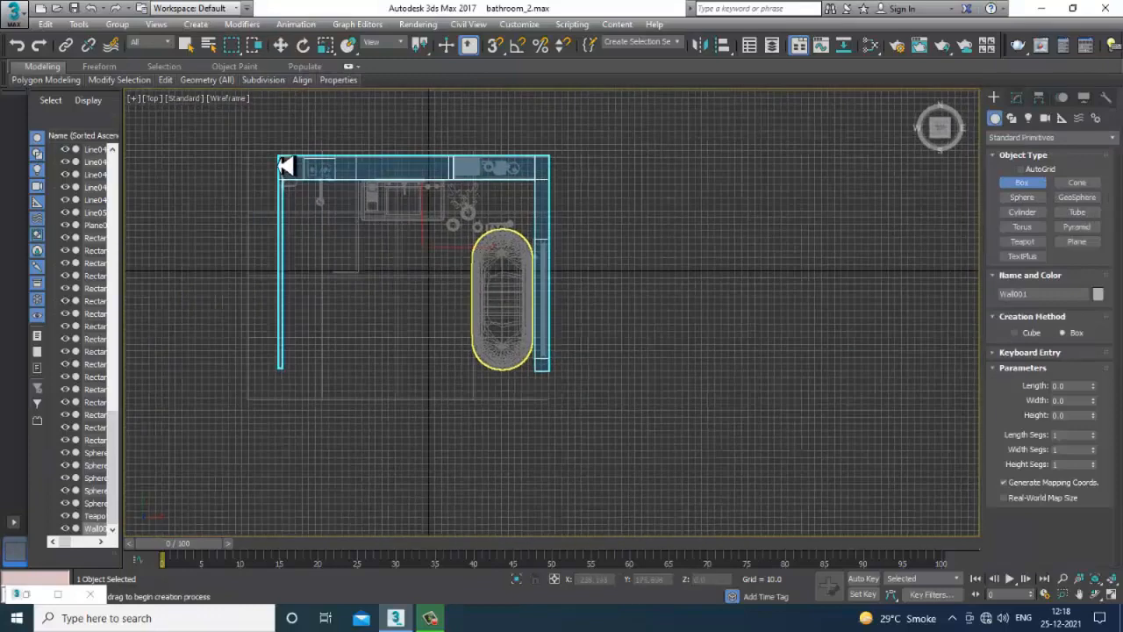
pyautogui.moveTo(278, 155); pyautogui.dragTo(551, 400)
pyautogui.press('w')
pyautogui.hotkey('alt', 'w')
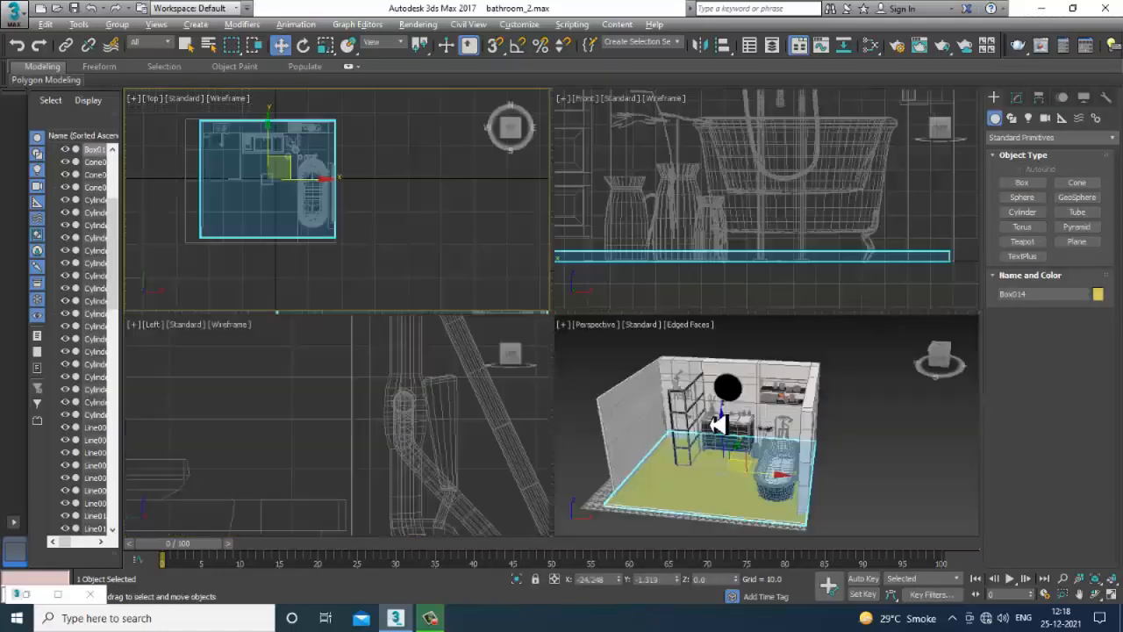
# Step: Thin the new box to about 52% in Z and raise it to Z about 221 as a ceiling
pyautogui.middleClick(714, 423)
pyautogui.hotkey('alt', 'w')
pyautogui.keyDown('alt'); pyautogui.moveTo(704, 404); pyautogui.dragTo(442, 419, button='middle'); pyautogui.keyUp('alt')
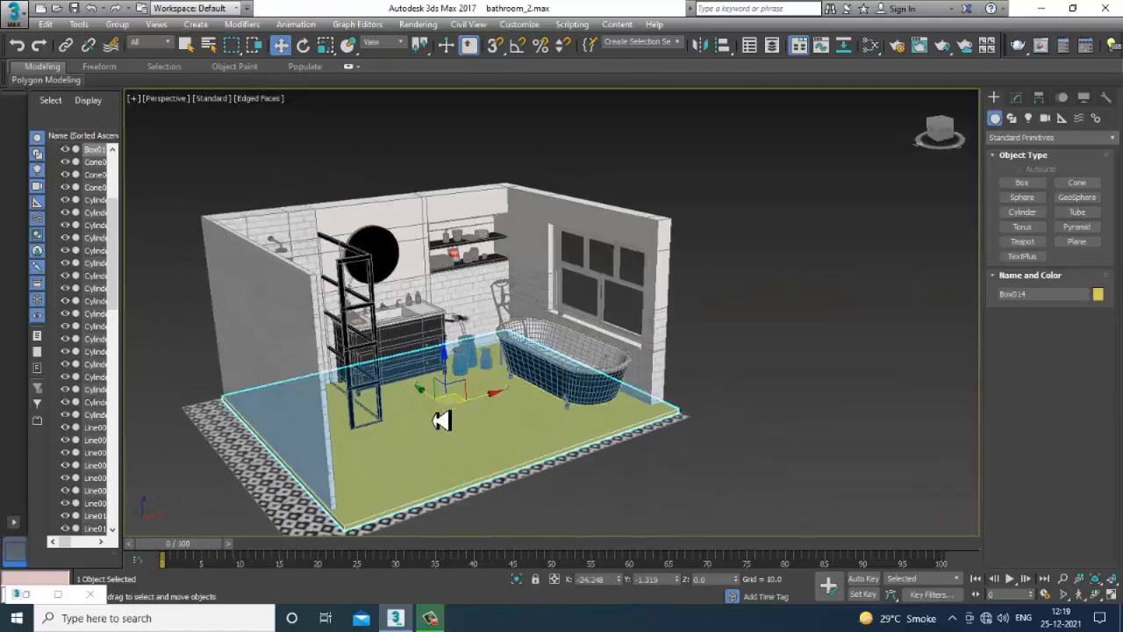
pyautogui.press('r')
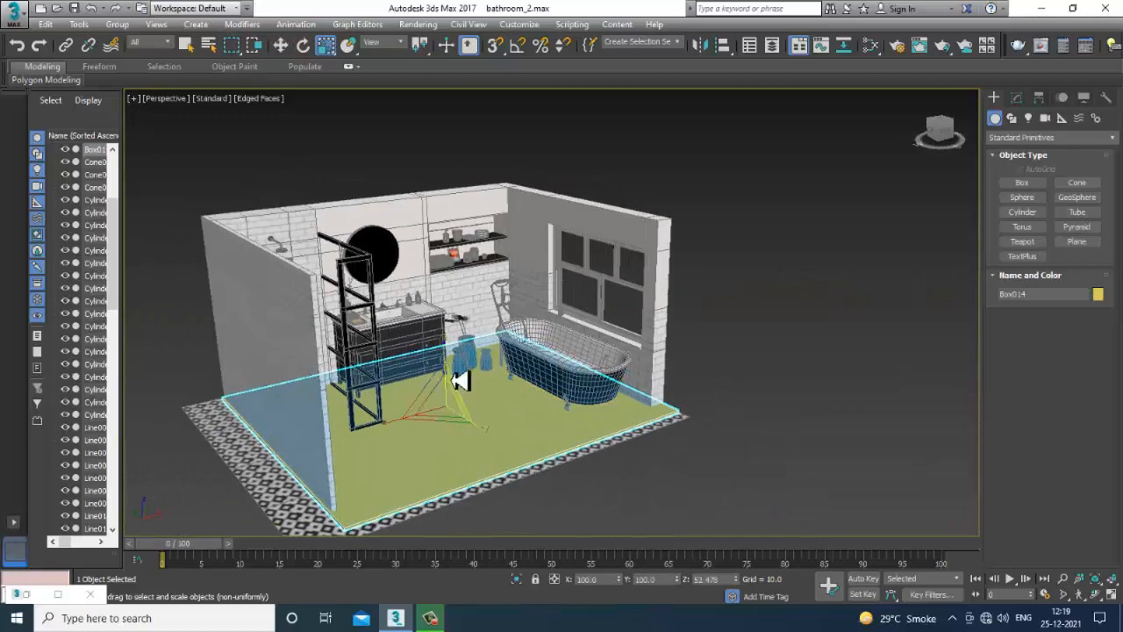
pyautogui.press('w')
pyautogui.moveTo(450, 358); pyautogui.dragTo(439, 189)
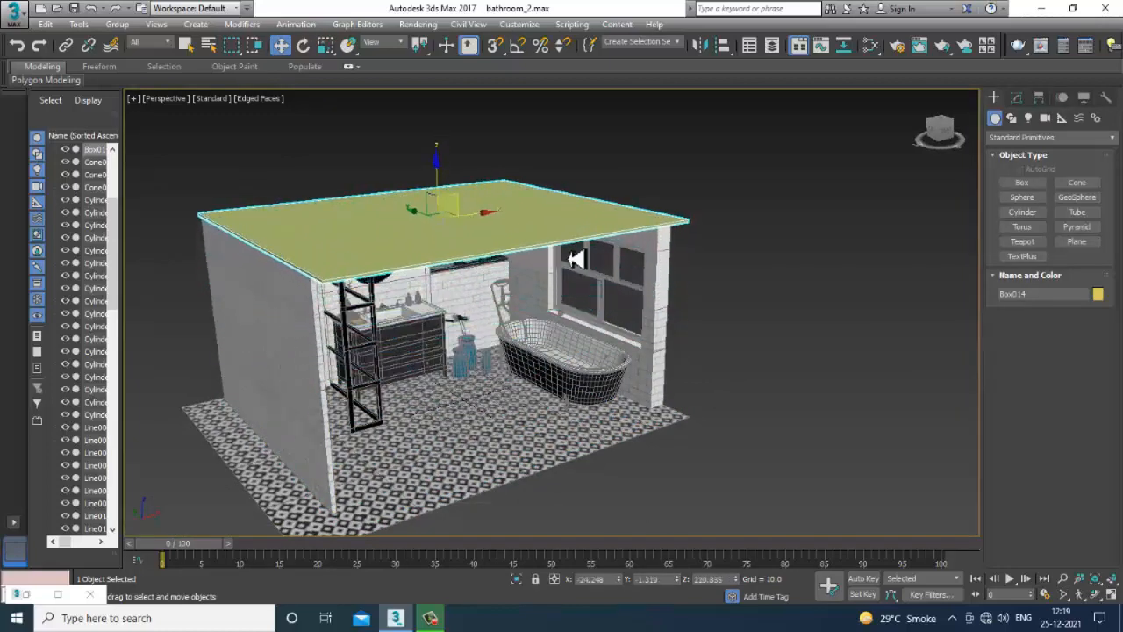
# Step: Assign the white VRayMtl material named Material #39 to the ceiling box and minimize the material editor
pyautogui.keyDown('alt'); pyautogui.moveTo(662, 298); pyautogui.dragTo(515, 253, button='middle'); pyautogui.keyUp('alt')
pyautogui.scroll(3, 534, 268)
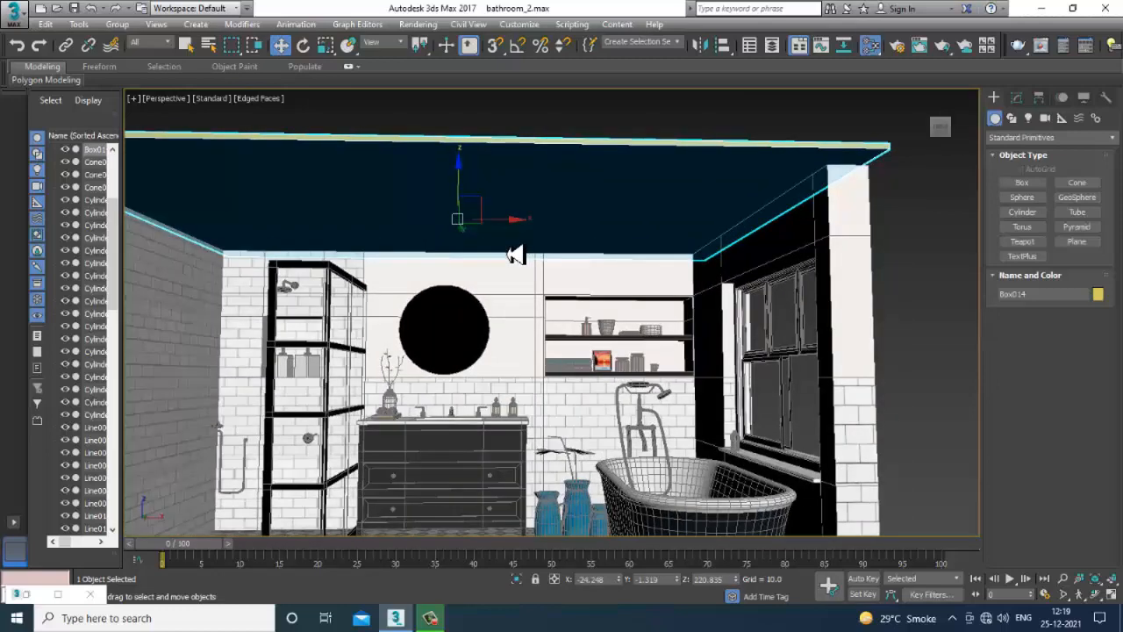
pyautogui.press('m')
pyautogui.moveTo(552, 294); pyautogui.dragTo(566, 513, button='middle')
pyautogui.scroll(-5, 562, 469)
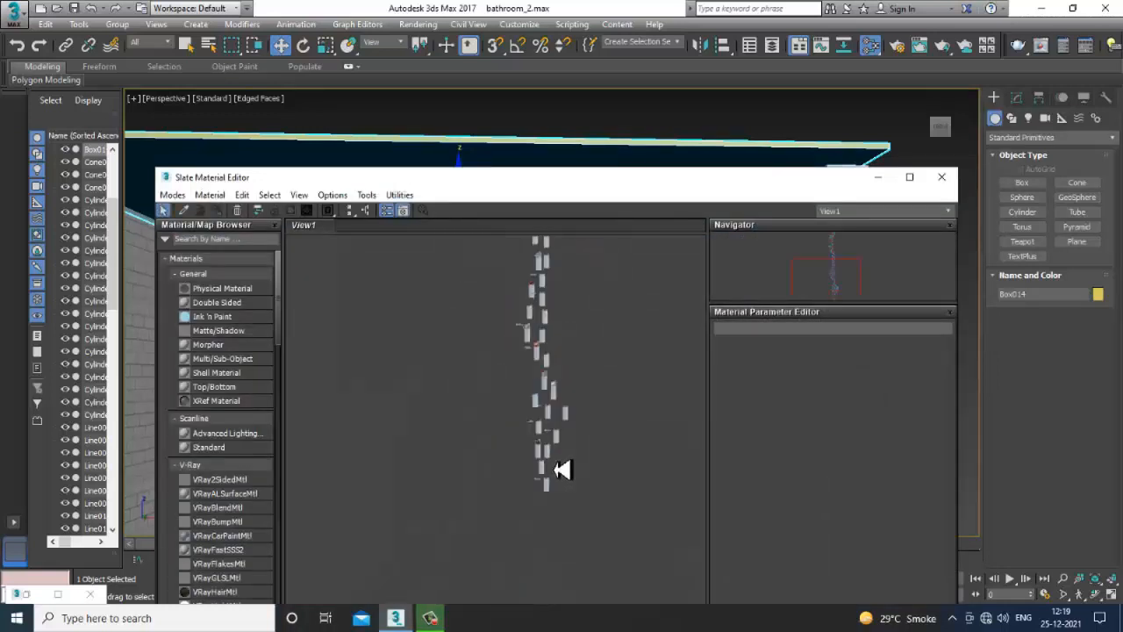
pyautogui.moveTo(588, 359); pyautogui.dragTo(589, 574, button='middle')
pyautogui.scroll(2, 561, 364)
pyautogui.scroll(6, 561, 363)
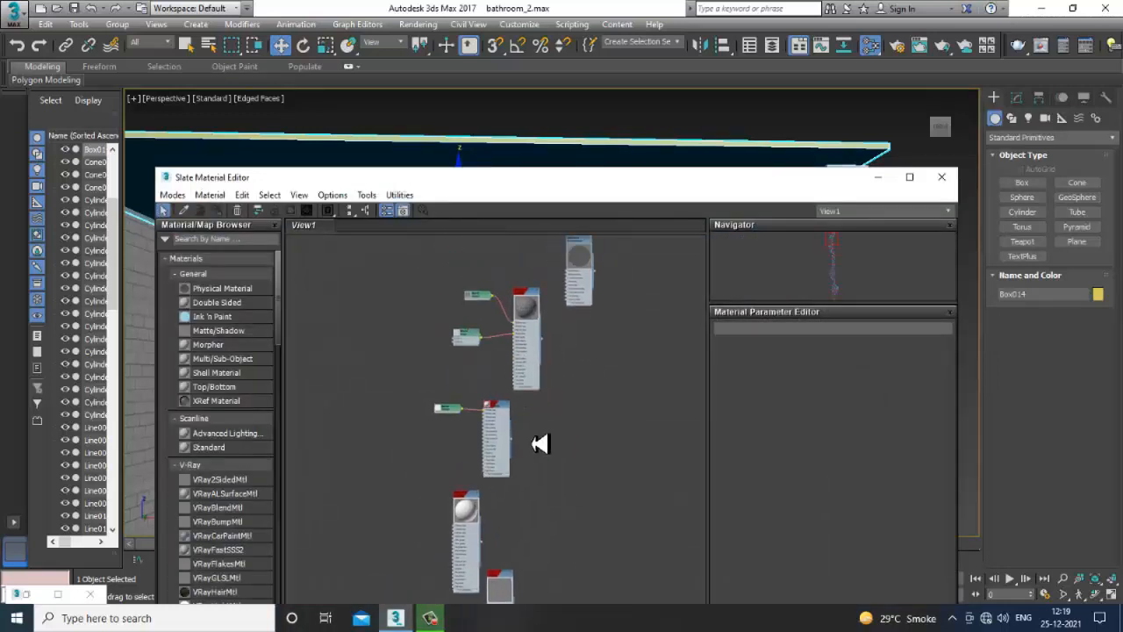
pyautogui.scroll(1, 471, 528)
pyautogui.click(405, 525)
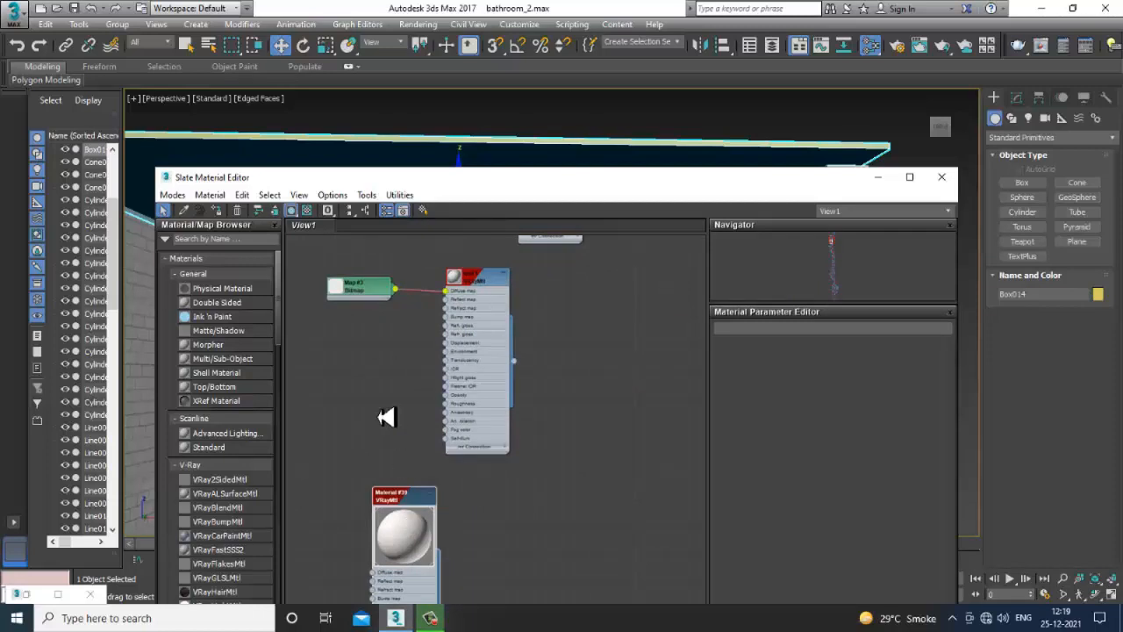
pyautogui.doubleClick(406, 509)
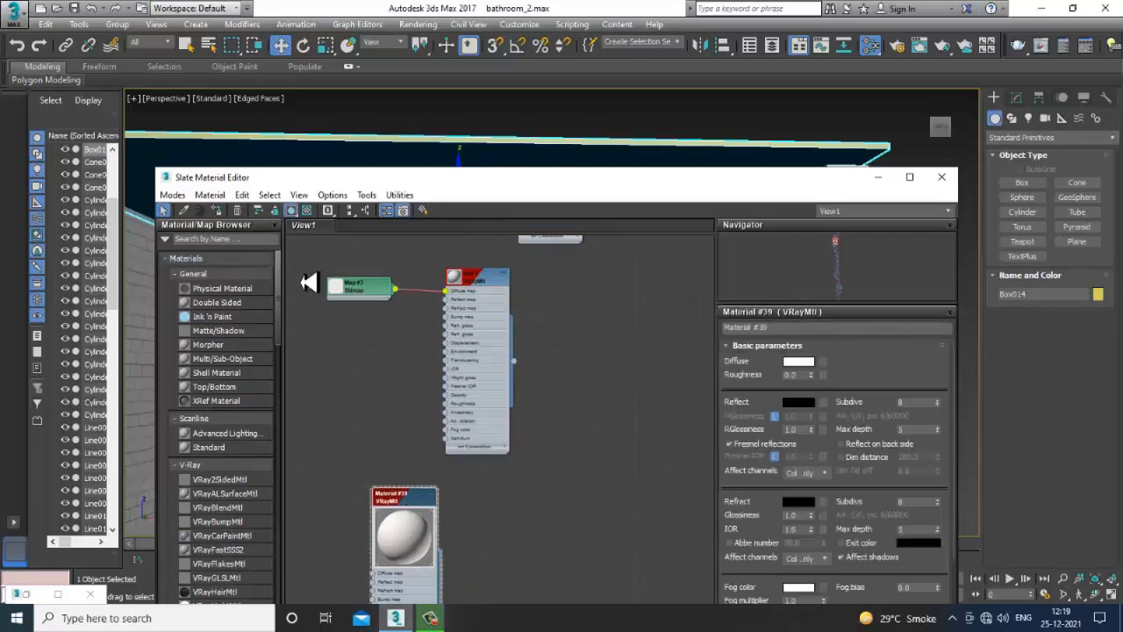
pyautogui.click(880, 178)
# Step: In the Front view, make the ceiling box slightly thicker and lower it onto the wall tops at Z about 220
pyautogui.click(875, 375)
pyautogui.keyDown('alt'); pyautogui.moveTo(847, 387); pyautogui.dragTo(796, 238, button='middle'); pyautogui.keyUp('alt')
pyautogui.click(796, 231)
pyautogui.hotkey('alt', 'w')
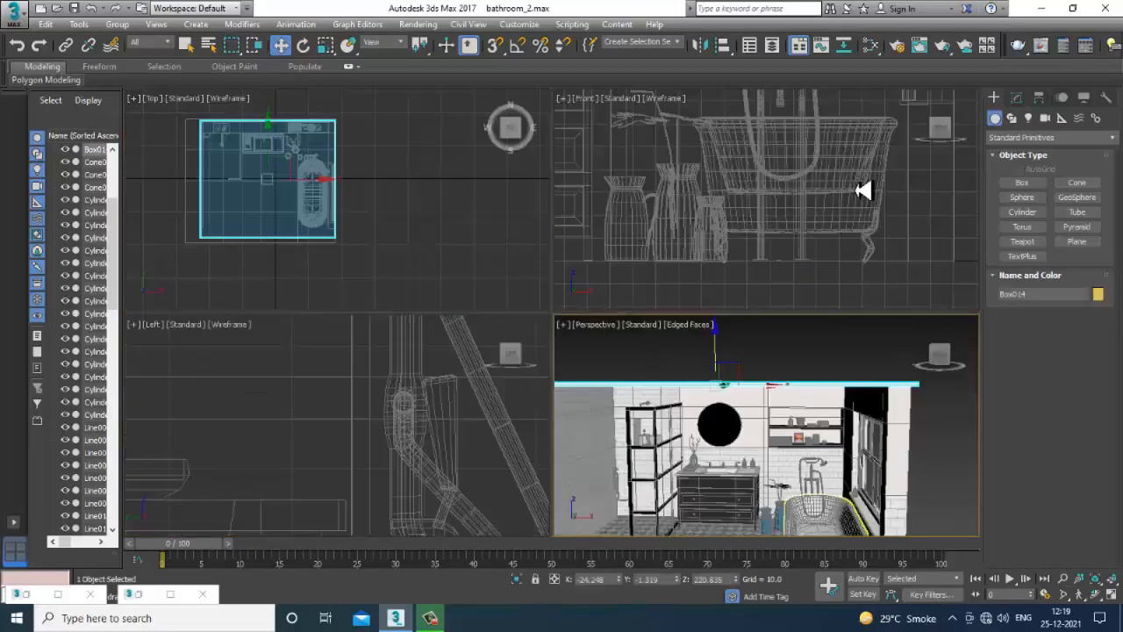
pyautogui.rightClick(859, 190)
pyautogui.hotkey('alt', 'w')
pyautogui.scroll(-8, 741, 239)
pyautogui.scroll(5, 726, 247)
pyautogui.scroll(3, 711, 255)
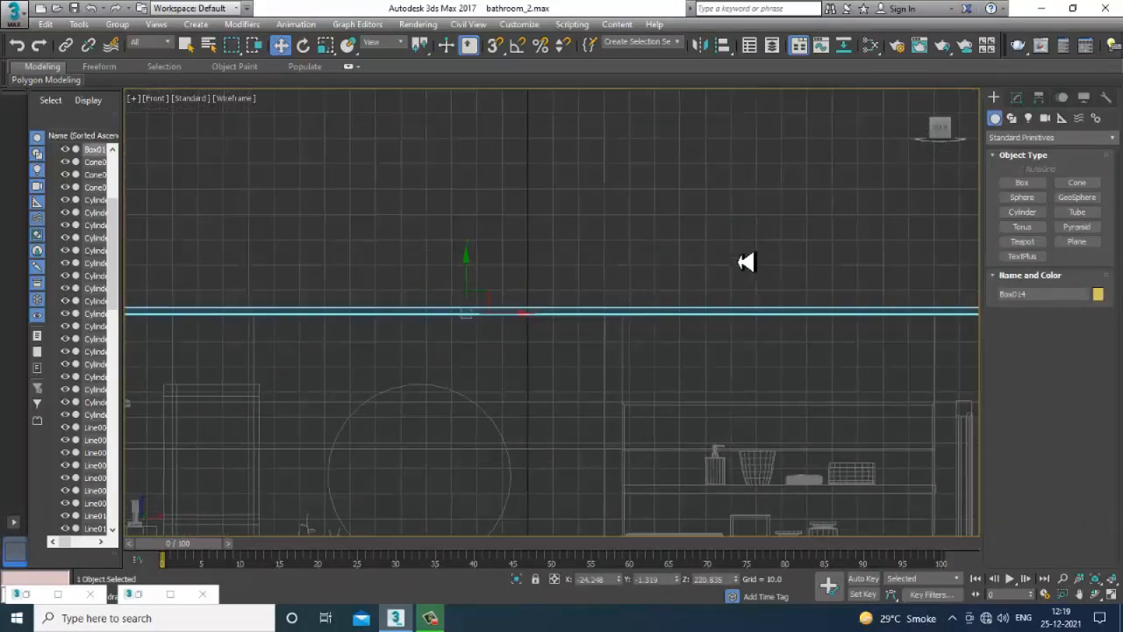
pyautogui.moveTo(745, 257); pyautogui.dragTo(769, 266, button='middle')
pyautogui.scroll(4, 501, 254)
pyautogui.scroll(-4, 437, 253)
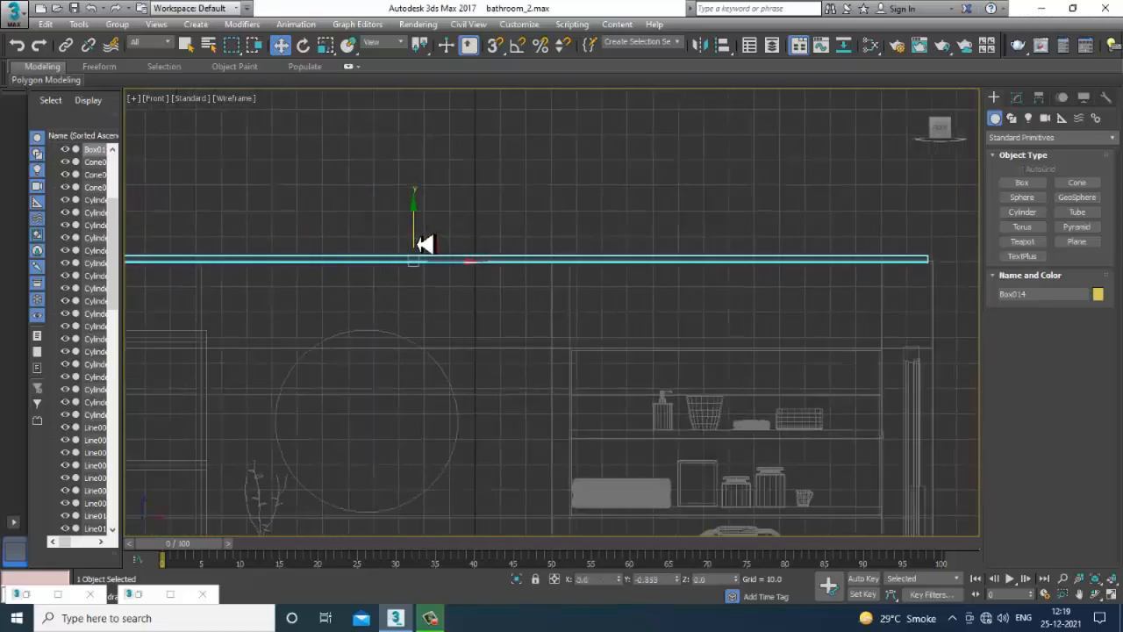
pyautogui.press('r')
pyautogui.press('w')
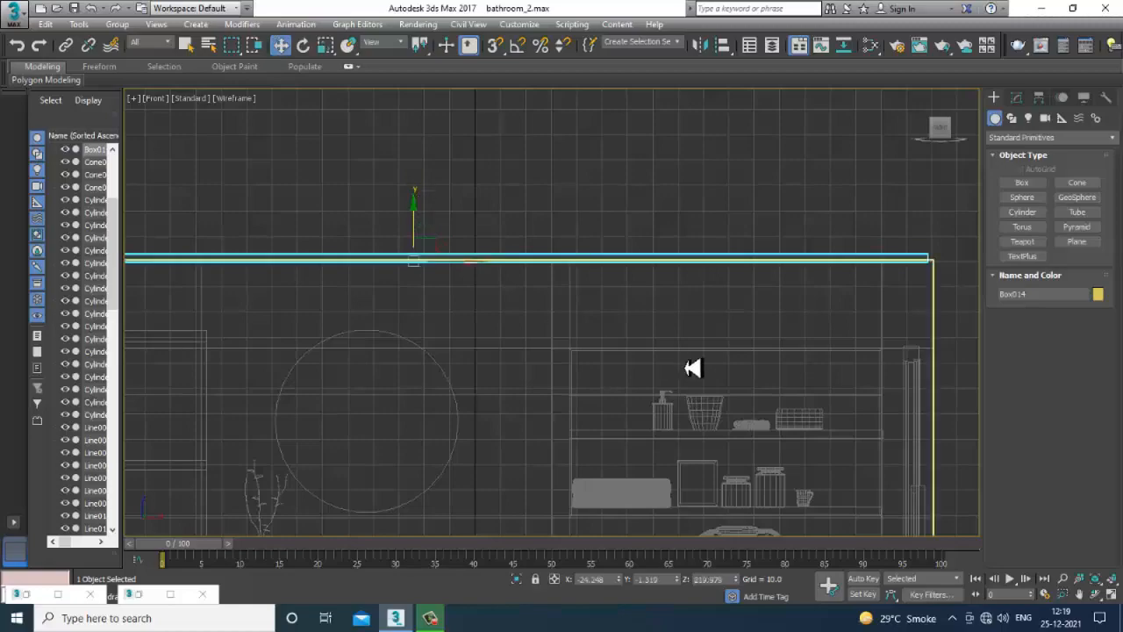
# Step: Examine the ceiling and the bathroom interior in the Perspective view from outside and inside the room
pyautogui.hotkey('alt', 'w')
pyautogui.middleClick(800, 383)
pyautogui.hotkey('alt', 'w')
pyautogui.keyDown('alt'); pyautogui.moveTo(776, 386); pyautogui.dragTo(726, 385, button='middle'); pyautogui.keyUp('alt')
pyautogui.scroll(-4, 682, 356)
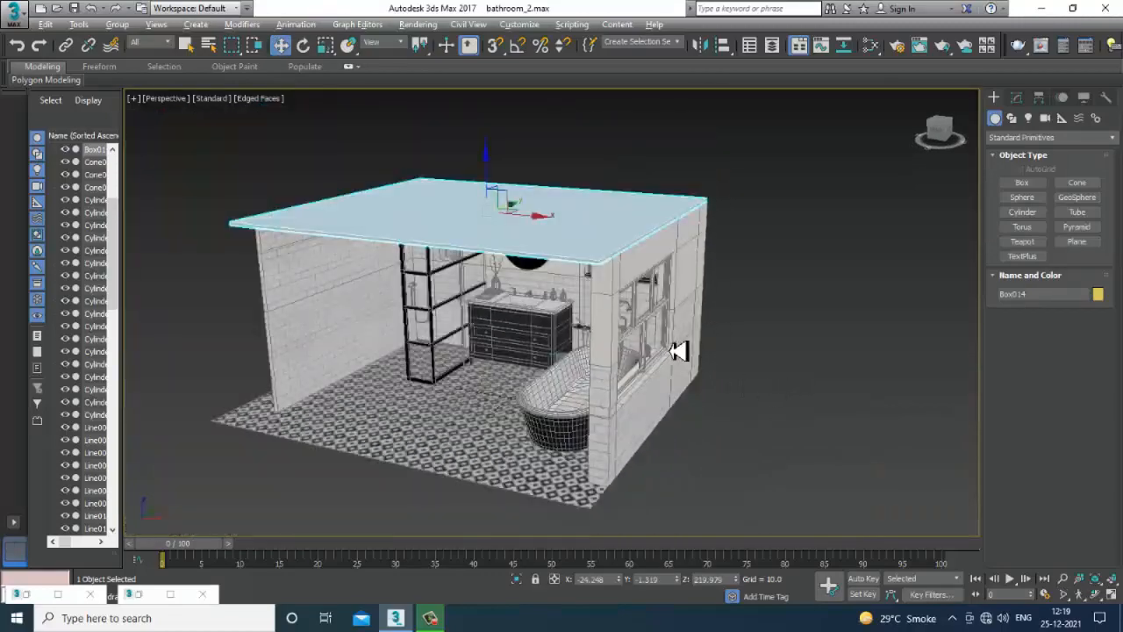
pyautogui.keyDown('alt'); pyautogui.moveTo(672, 351); pyautogui.dragTo(688, 329, button='middle'); pyautogui.keyUp('alt')
pyautogui.scroll(5, 644, 334)
pyautogui.scroll(-4, 674, 331)
pyautogui.scroll(4, 658, 361)
pyautogui.scroll(-5, 693, 330)
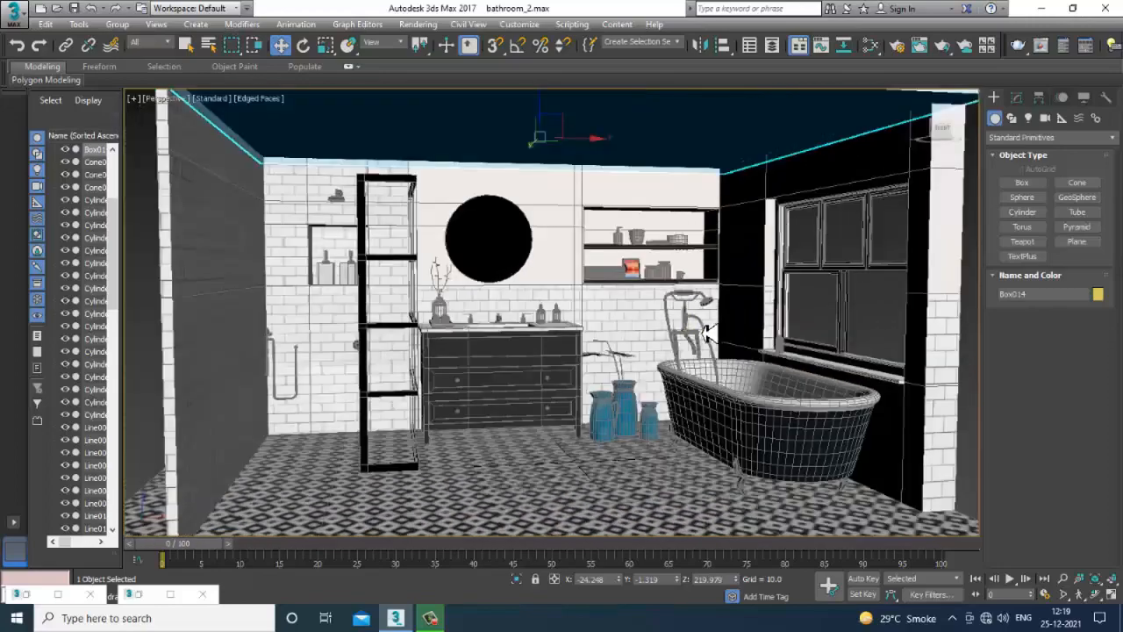
pyautogui.scroll(3, 708, 336)
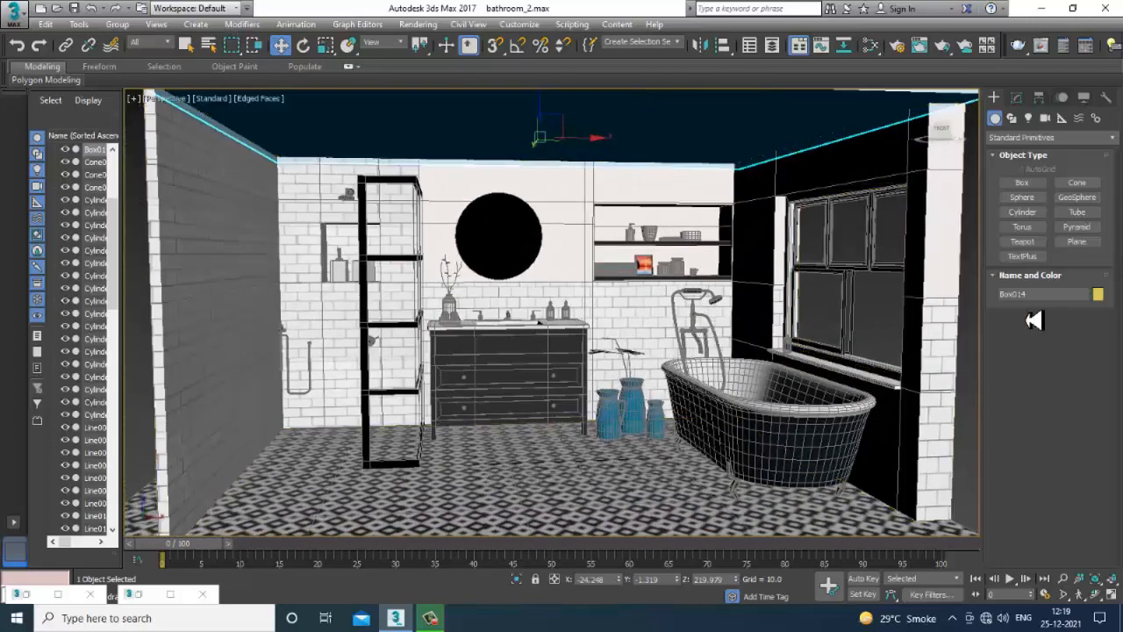
pyautogui.keyDown('alt'); pyautogui.moveTo(722, 335); pyautogui.dragTo(735, 377, button='middle'); pyautogui.keyUp('alt')
# Step: Draw a plane VRayLight on the ground across the room's open front, with half-length about 128 and half-width about 140
pyautogui.hotkey('alt', 'w')
pyautogui.hotkey('alt', 'w')
pyautogui.moveTo(830, 283); pyautogui.dragTo(716, 178, button='middle')
pyautogui.scroll(-4, 686, 274)
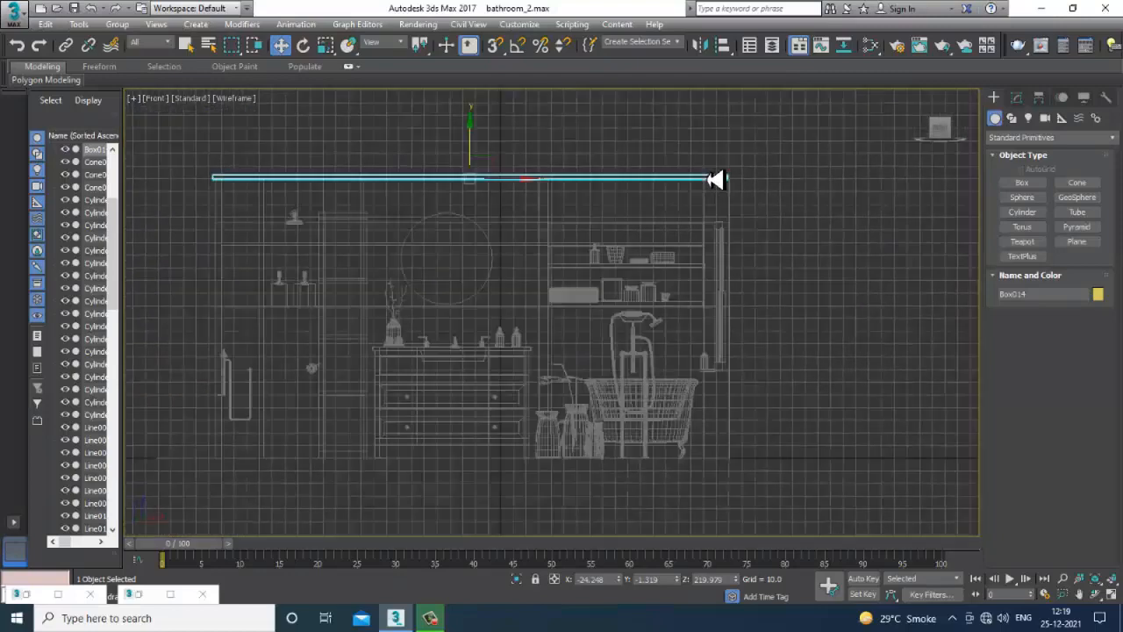
pyautogui.scroll(-2, 689, 290)
pyautogui.scroll(2, 691, 303)
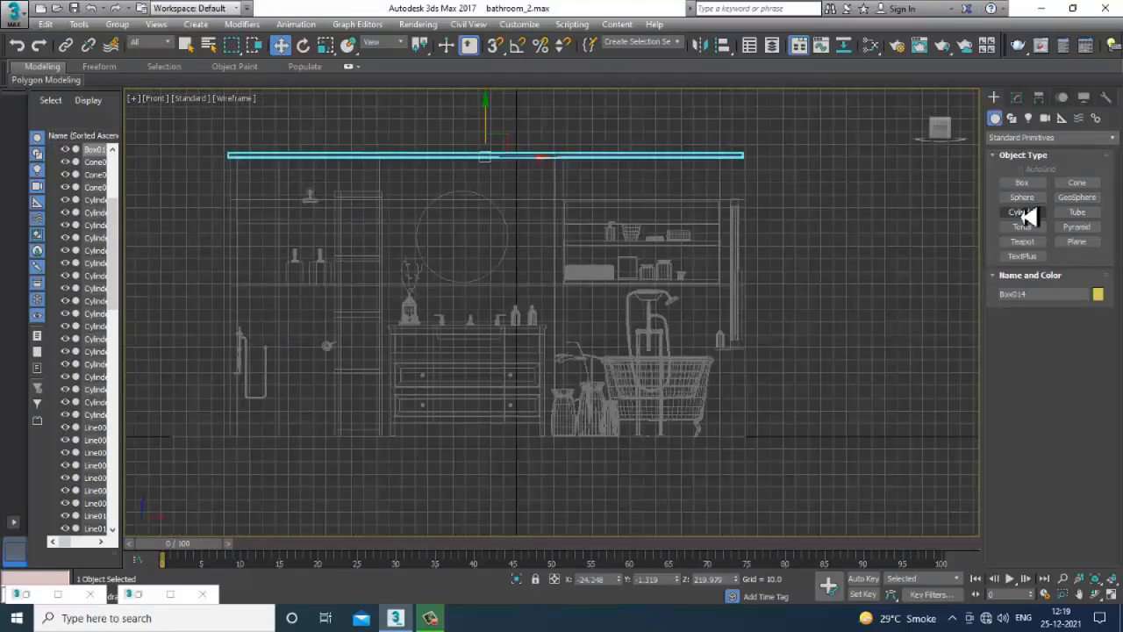
pyautogui.click(1028, 118)
pyautogui.click(1044, 138)
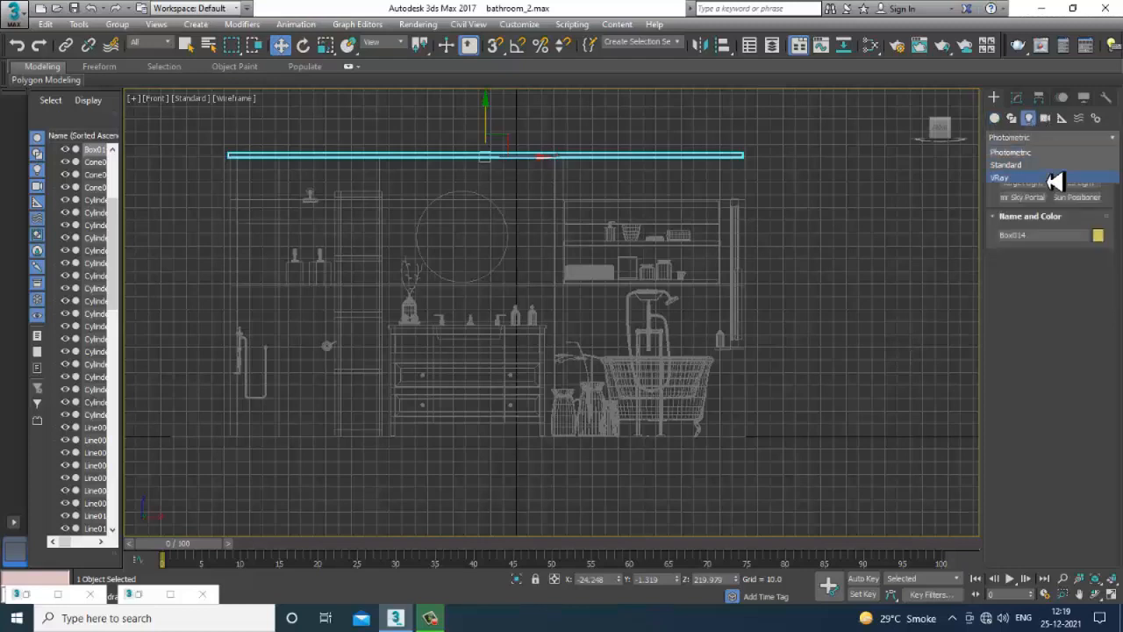
pyautogui.click(1051, 173)
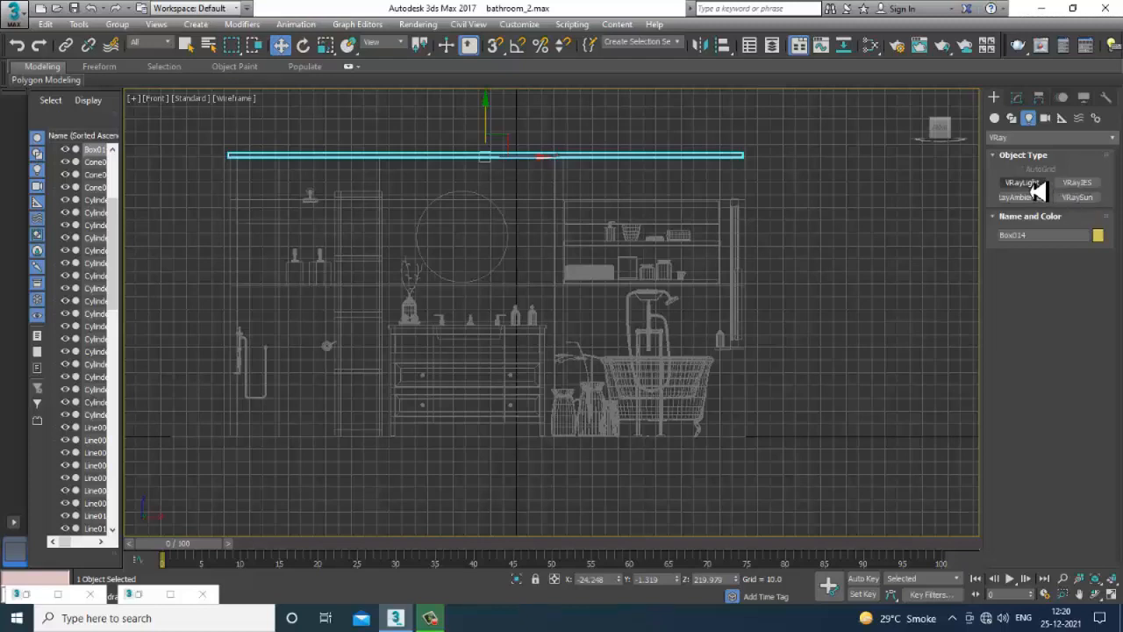
pyautogui.hotkey('alt', 'w')
pyautogui.hotkey('alt', 'w')
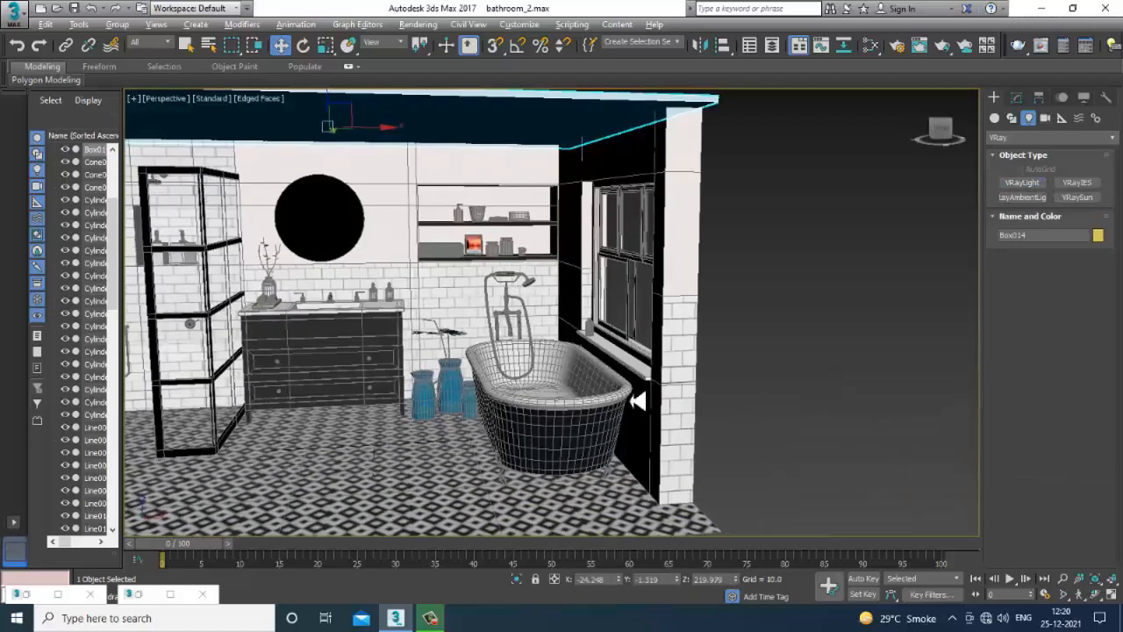
pyautogui.click(1020, 183)
pyautogui.scroll(-5, 606, 323)
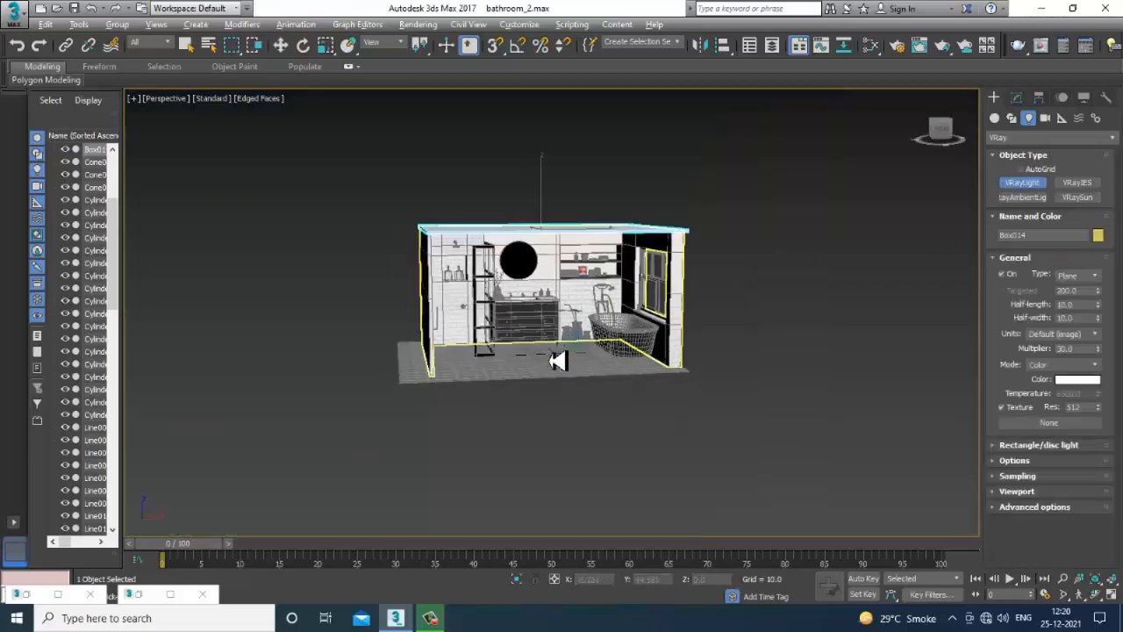
pyautogui.keyDown('alt'); pyautogui.moveTo(558, 362); pyautogui.dragTo(569, 379, button='middle'); pyautogui.keyUp('alt')
pyautogui.moveTo(594, 370); pyautogui.dragTo(477, 456)
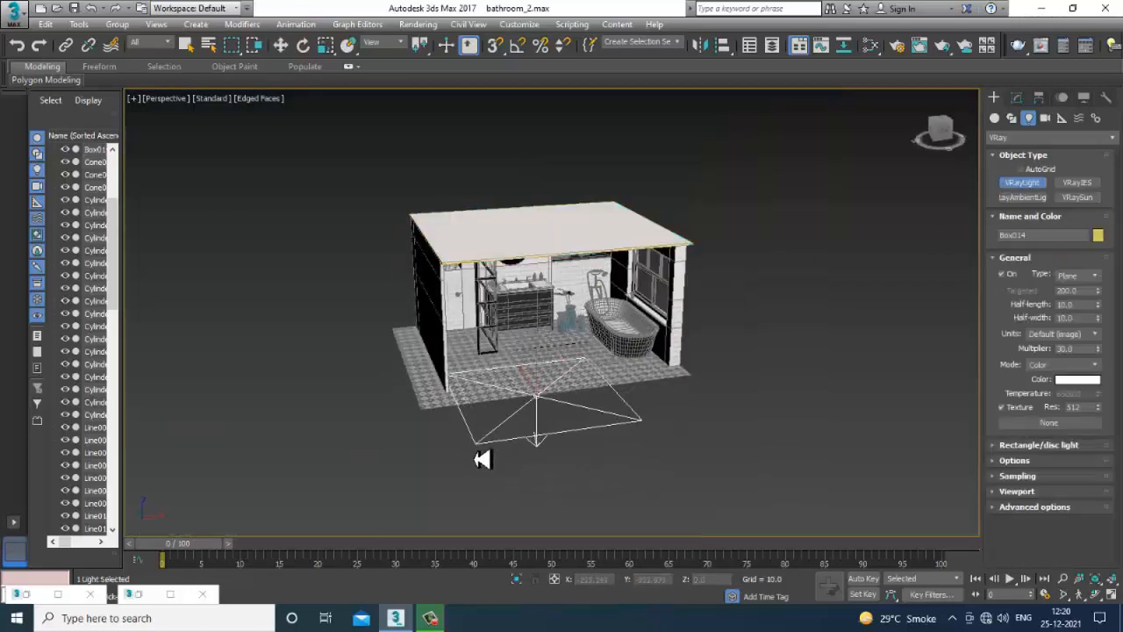
# Step: Raise the plane light by about 136 in Z and tilt it about 53° around X toward the room
pyautogui.press('w')
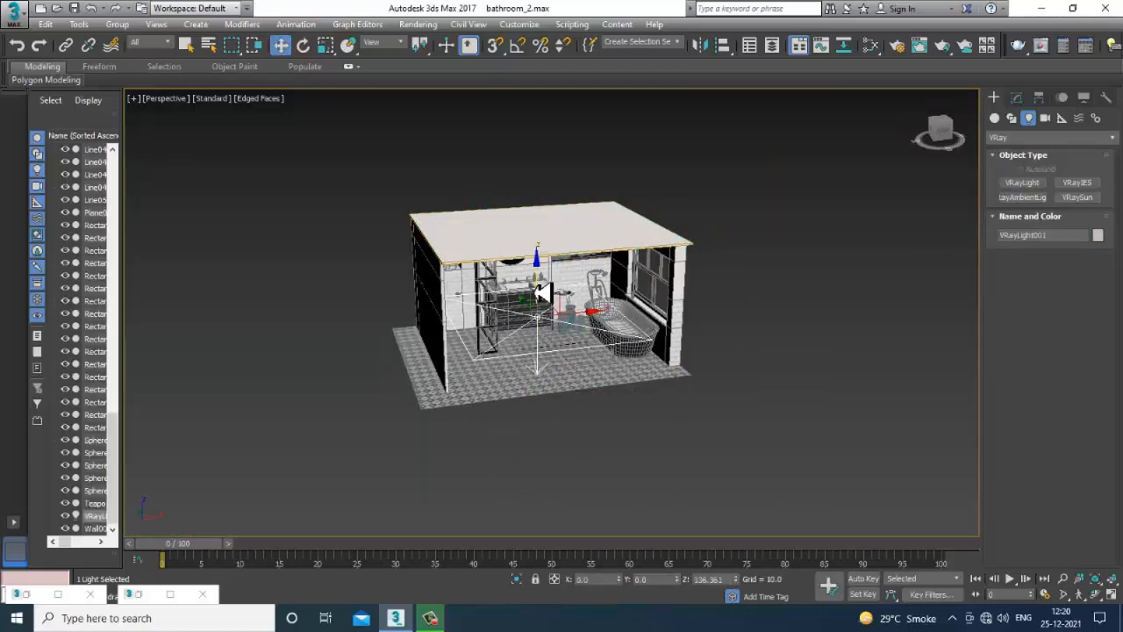
pyautogui.press('e')
pyautogui.scroll(5, 562, 356)
pyautogui.moveTo(553, 364); pyautogui.dragTo(570, 439)
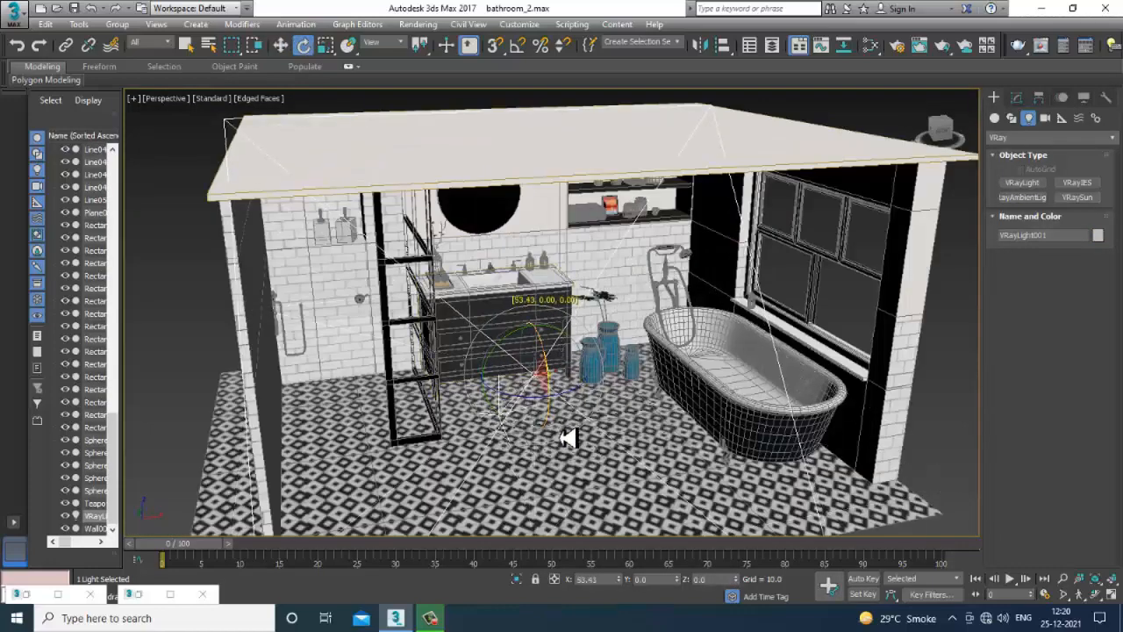
# Step: Rotate the plane light further so it stands nearly upright and is angled diagonally into the room
pyautogui.press('r')
pyautogui.keyDown('alt'); pyautogui.moveTo(634, 392); pyautogui.dragTo(529, 377, button='middle'); pyautogui.keyUp('alt')
pyautogui.press('w')
pyautogui.press('e')
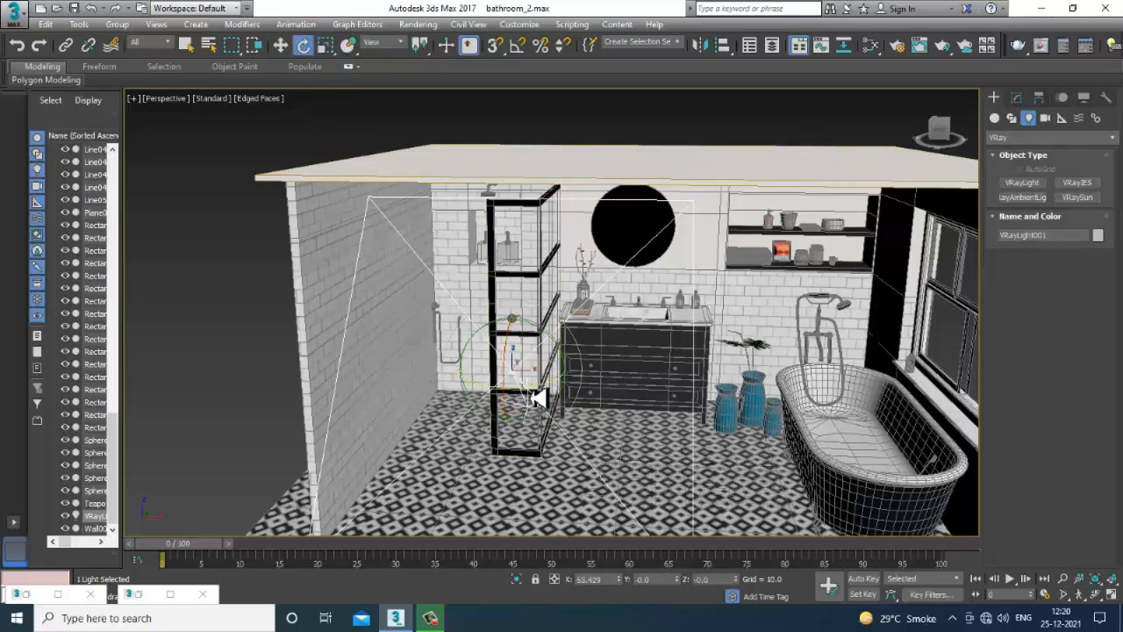
pyautogui.moveTo(537, 397)
pyautogui.mouseDown()
pyautogui.moveTo(501, 394)
pyautogui.moveTo(516, 397)
pyautogui.mouseUp()
pyautogui.keyDown('alt'); pyautogui.moveTo(515, 351); pyautogui.dragTo(566, 339, button='middle'); pyautogui.keyUp('alt')
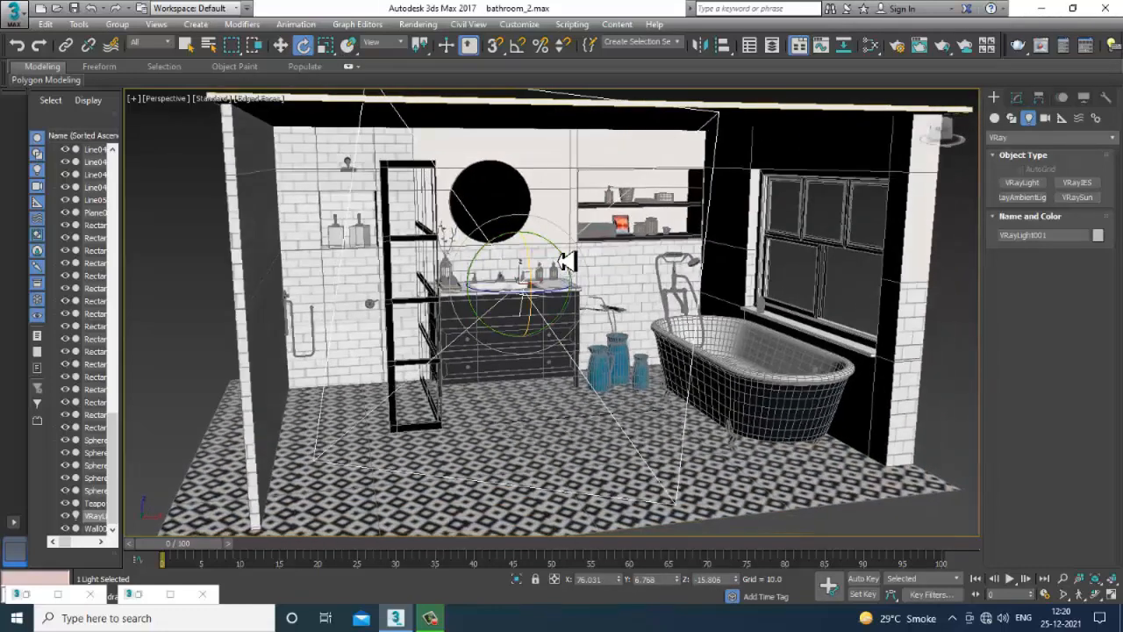
pyautogui.moveTo(566, 261); pyautogui.dragTo(533, 298)
# Step: Move the light to X about -109 and Z about 125, and turn it to about -26° around Z
pyautogui.press('w')
pyautogui.moveTo(523, 258); pyautogui.dragTo(526, 283)
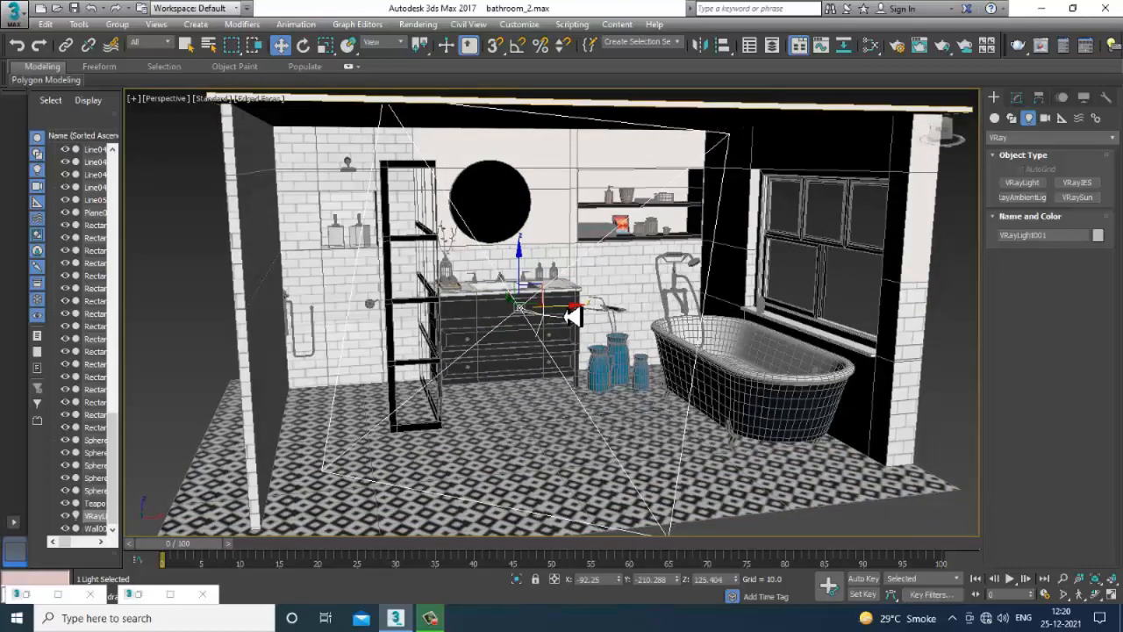
pyautogui.moveTo(571, 313); pyautogui.dragTo(534, 319)
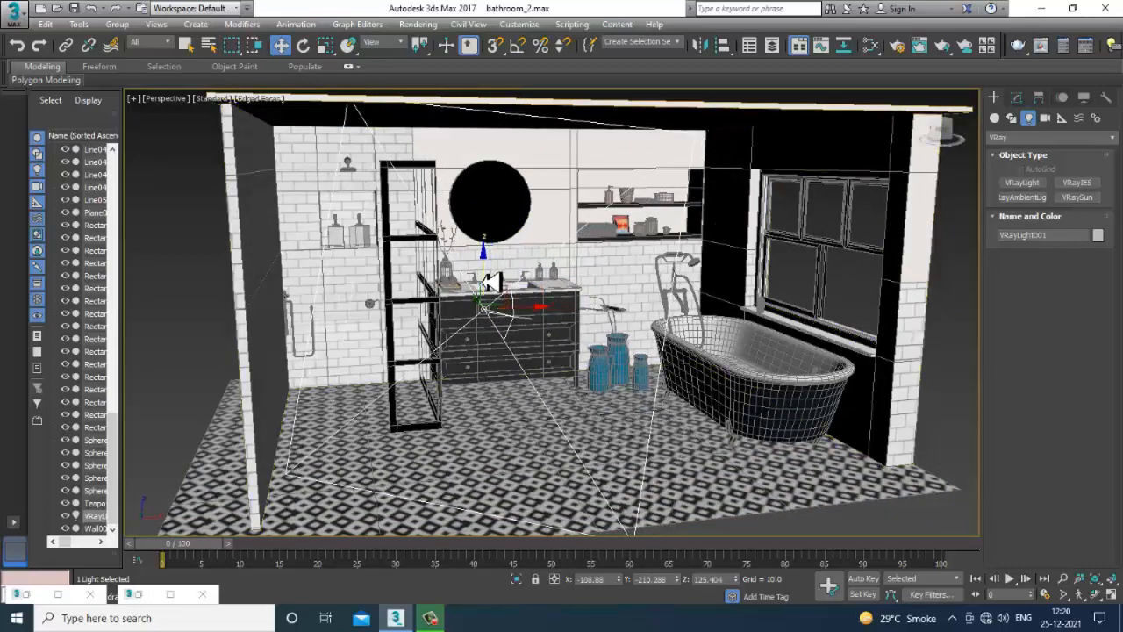
pyautogui.press('e')
pyautogui.moveTo(531, 293); pyautogui.dragTo(525, 294)
# Step: Set the Perspective viewport to High Quality shading and shift the light to X about -118 and Z about 121
pyautogui.click(217, 100)
pyautogui.click(237, 124)
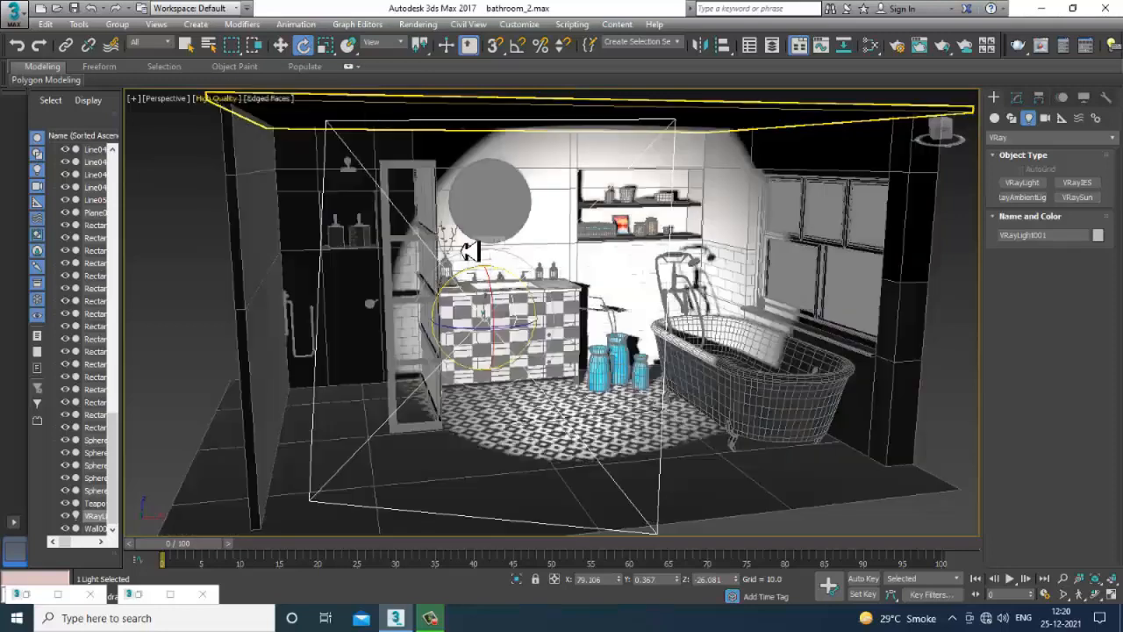
pyautogui.keyDown('alt'); pyautogui.moveTo(618, 335); pyautogui.dragTo(510, 354, button='middle'); pyautogui.keyUp('alt')
pyautogui.press('w')
pyautogui.moveTo(505, 352); pyautogui.dragTo(493, 356)
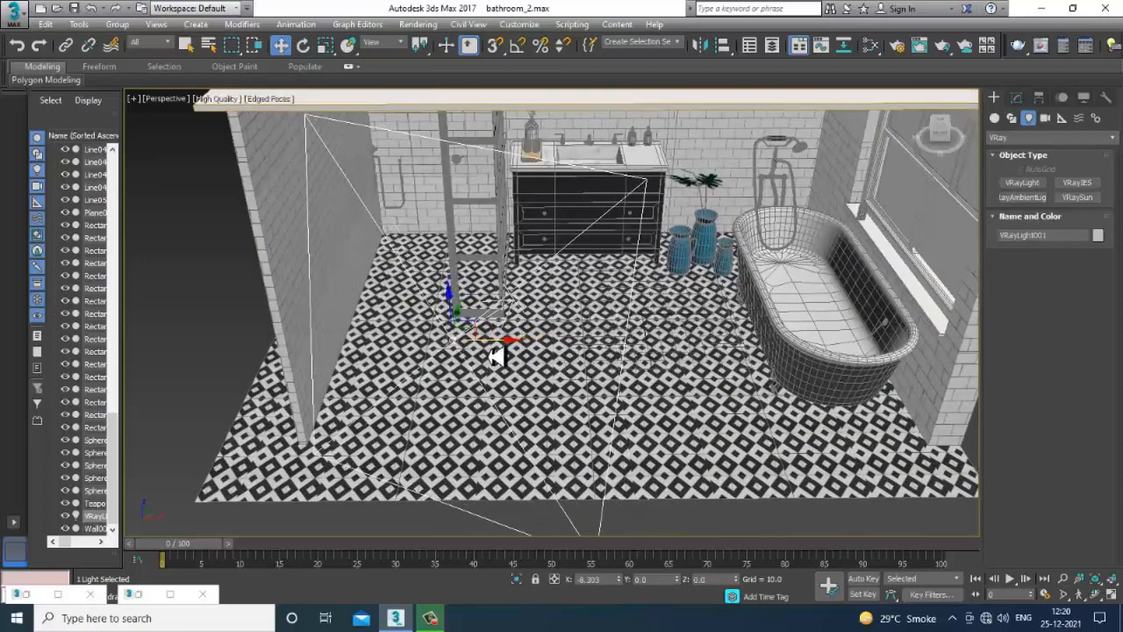
# Step: Set the light's color mode to Temperature at 5655 and its multiplier to 2
pyautogui.click(1017, 98)
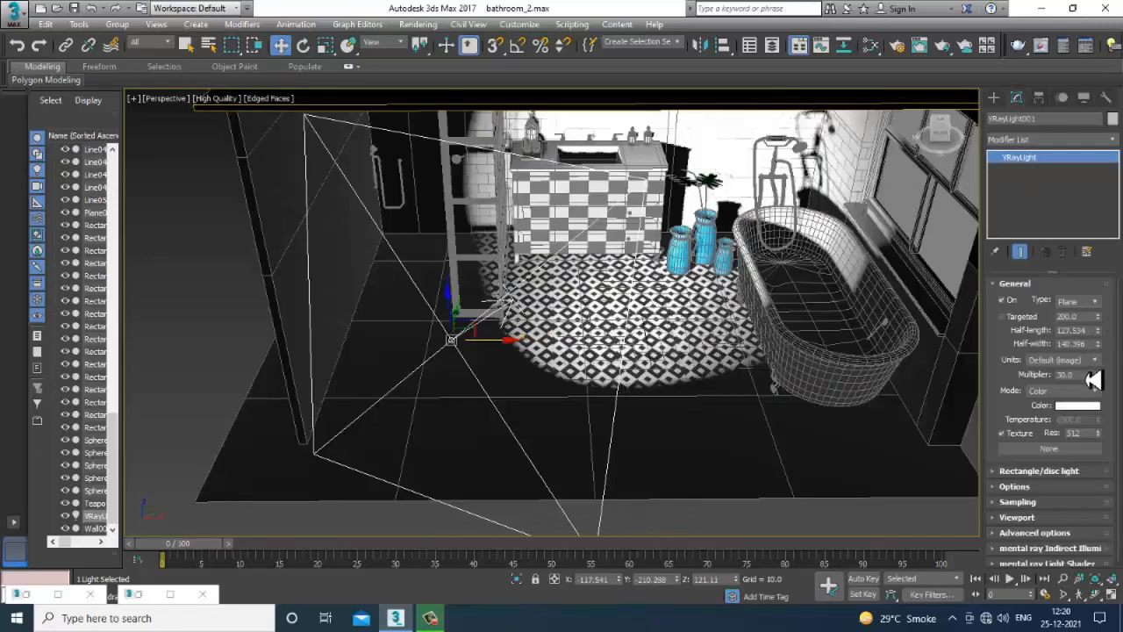
pyautogui.click(1087, 360)
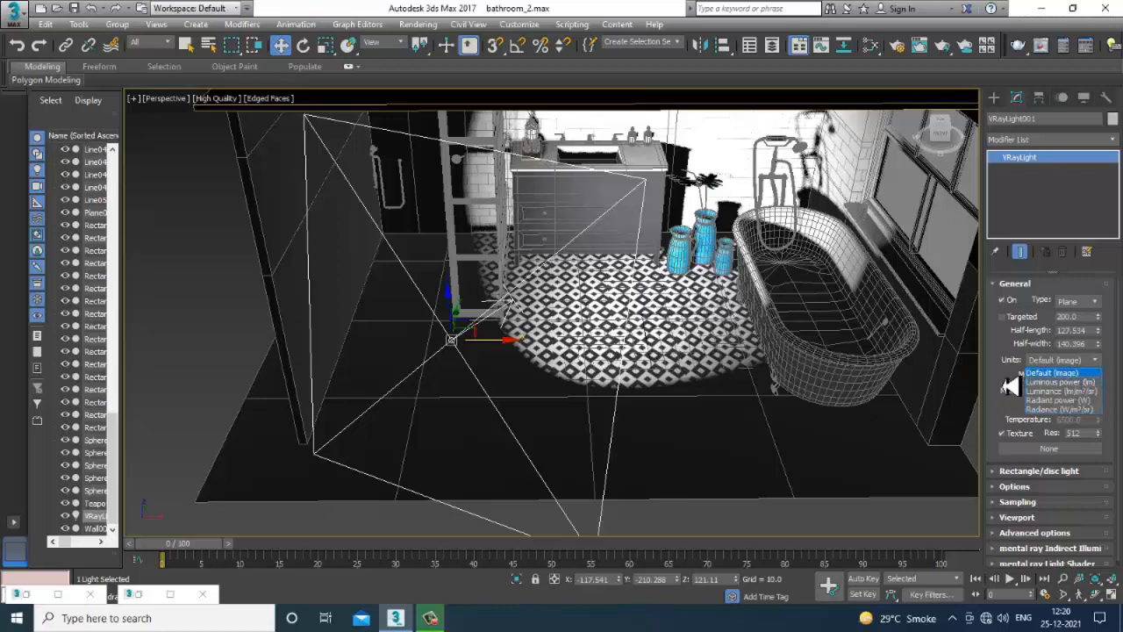
pyautogui.click(989, 383)
pyautogui.click(1084, 391)
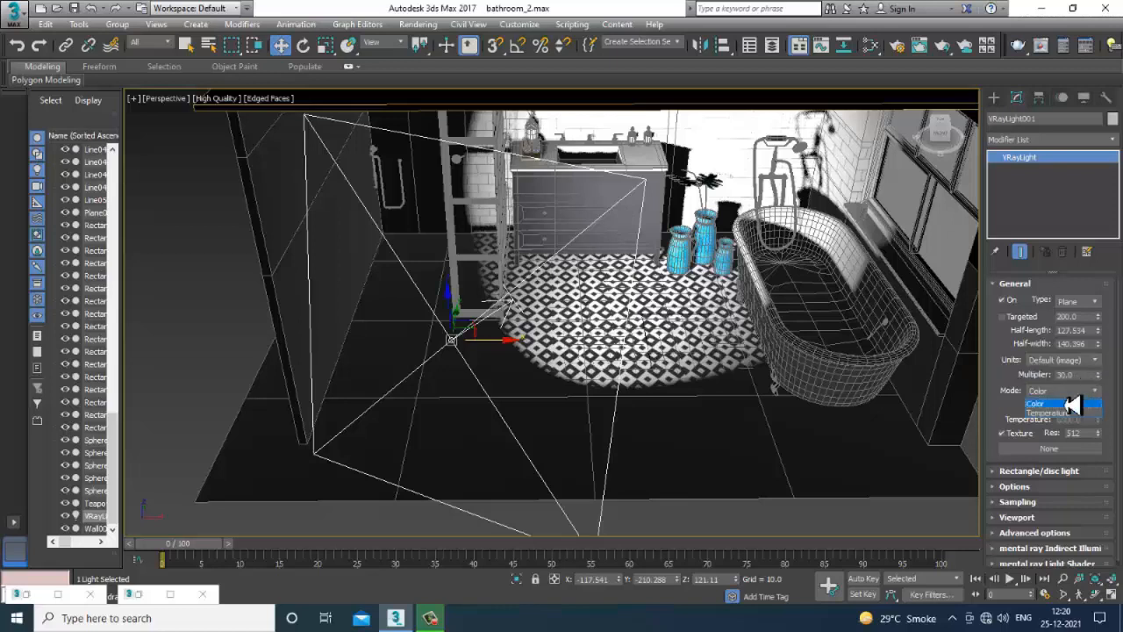
pyautogui.click(1066, 414)
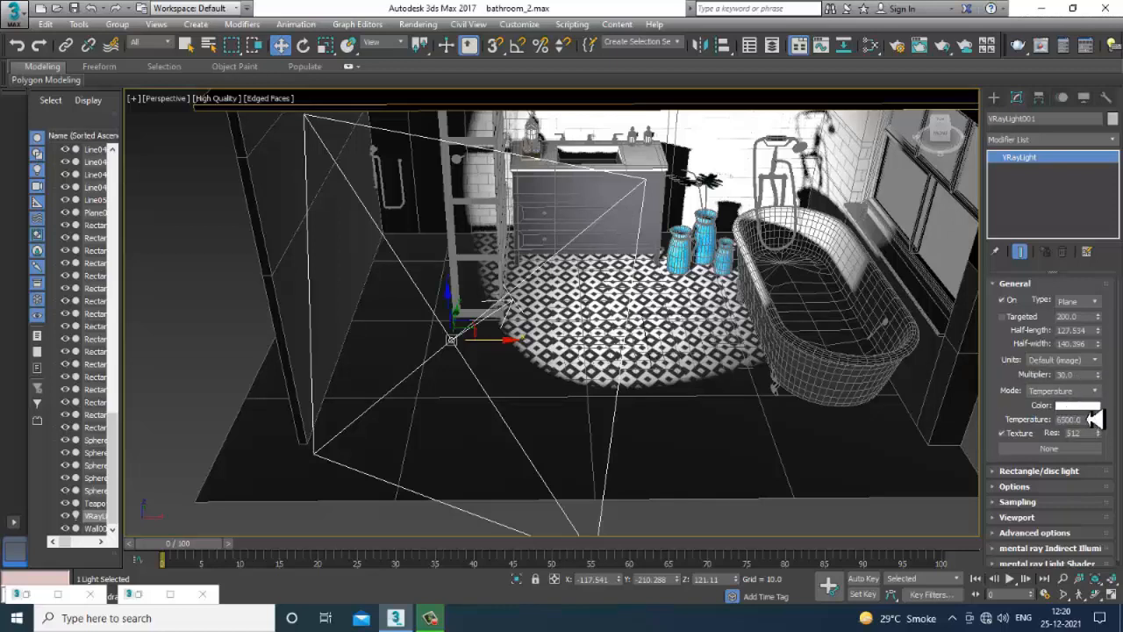
pyautogui.moveTo(1103, 433); pyautogui.dragTo(1104, 446)
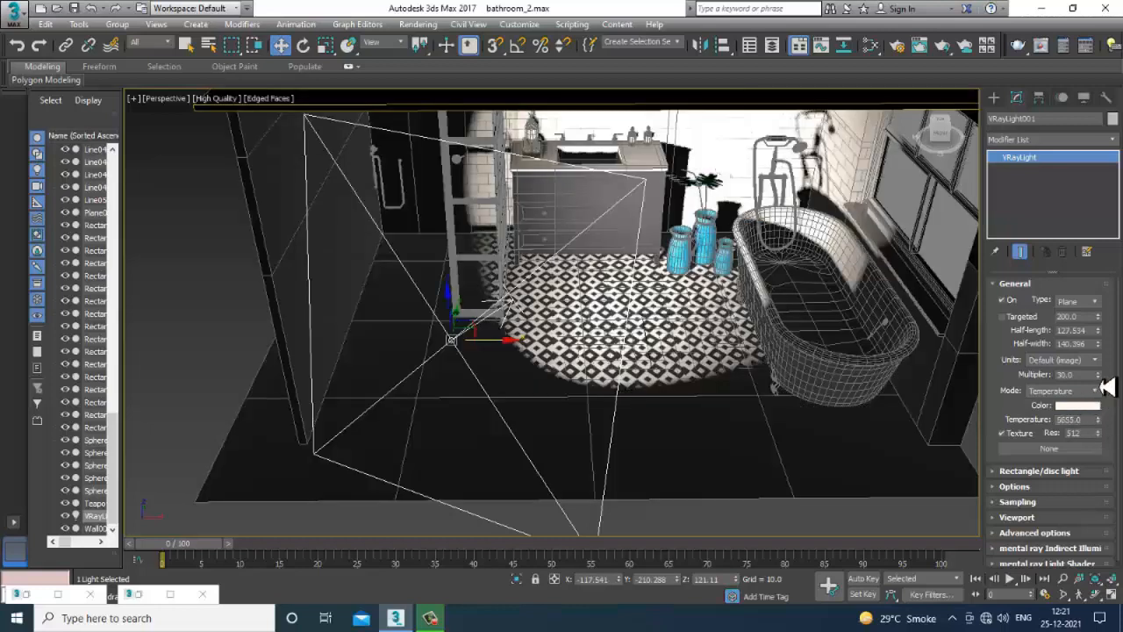
pyautogui.moveTo(1108, 387); pyautogui.dragTo(1103, 400)
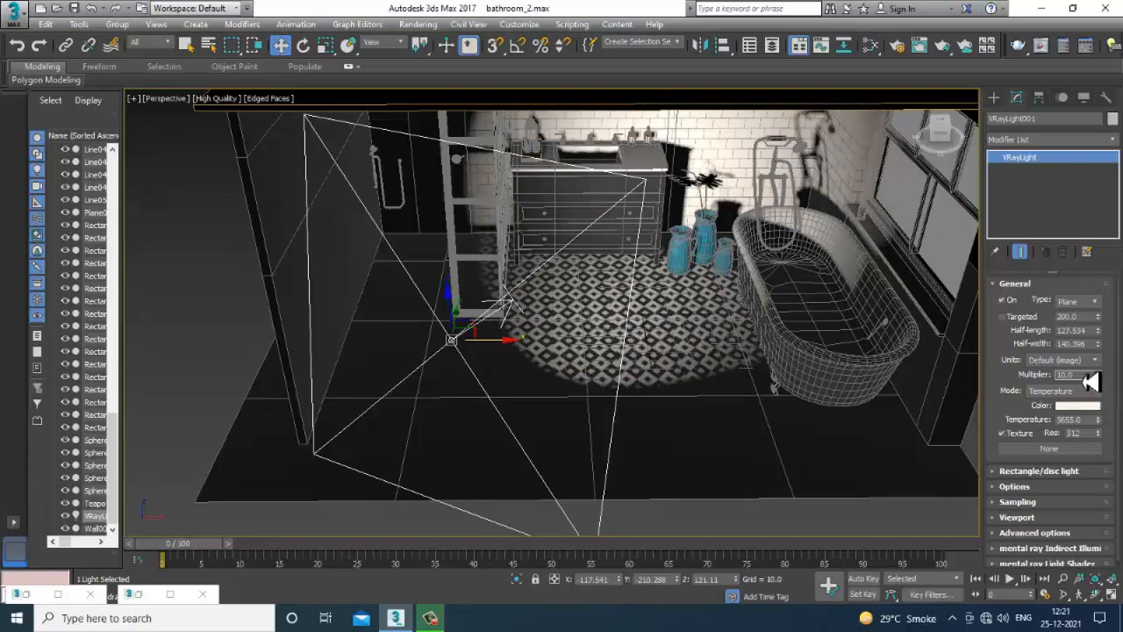
pyautogui.moveTo(1057, 378); pyautogui.dragTo(950, 380)
pyautogui.write('2')
pyautogui.press('Return')
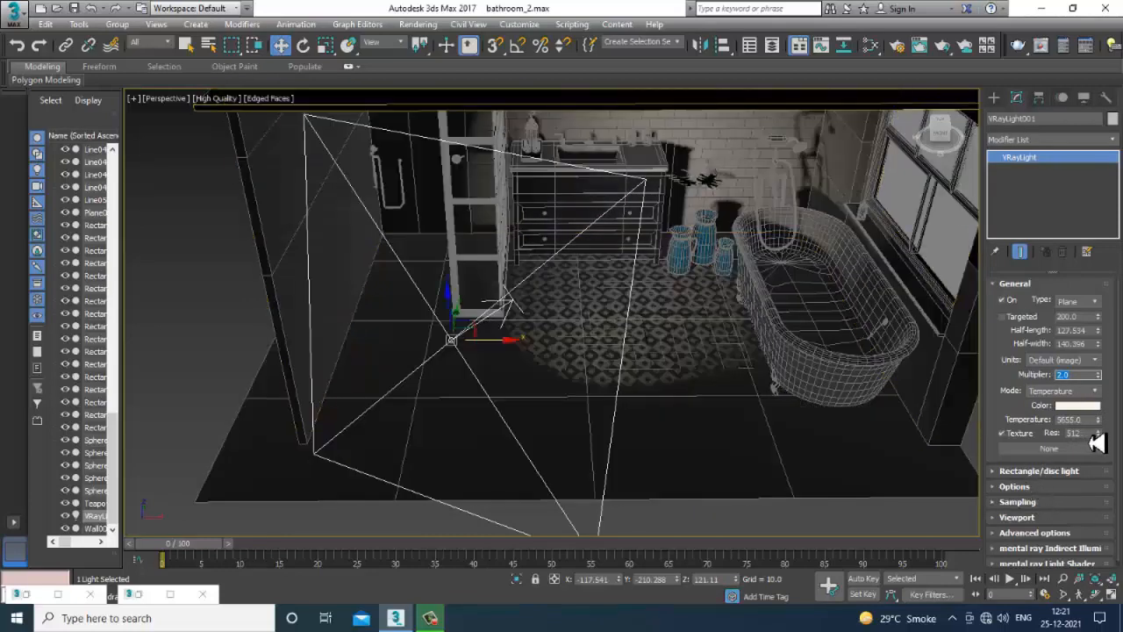
# Step: Set the light's texture resolution to 2048 and enable Double-sided, Invisible and No decay
pyautogui.write('2048')
pyautogui.press('Return')
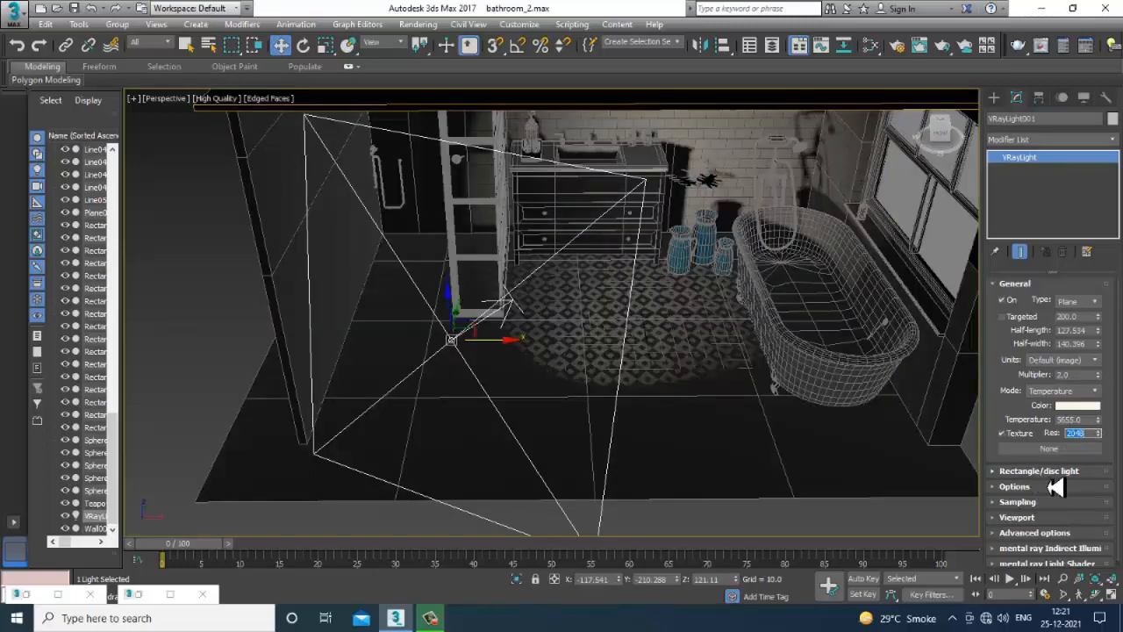
pyautogui.click(1016, 487)
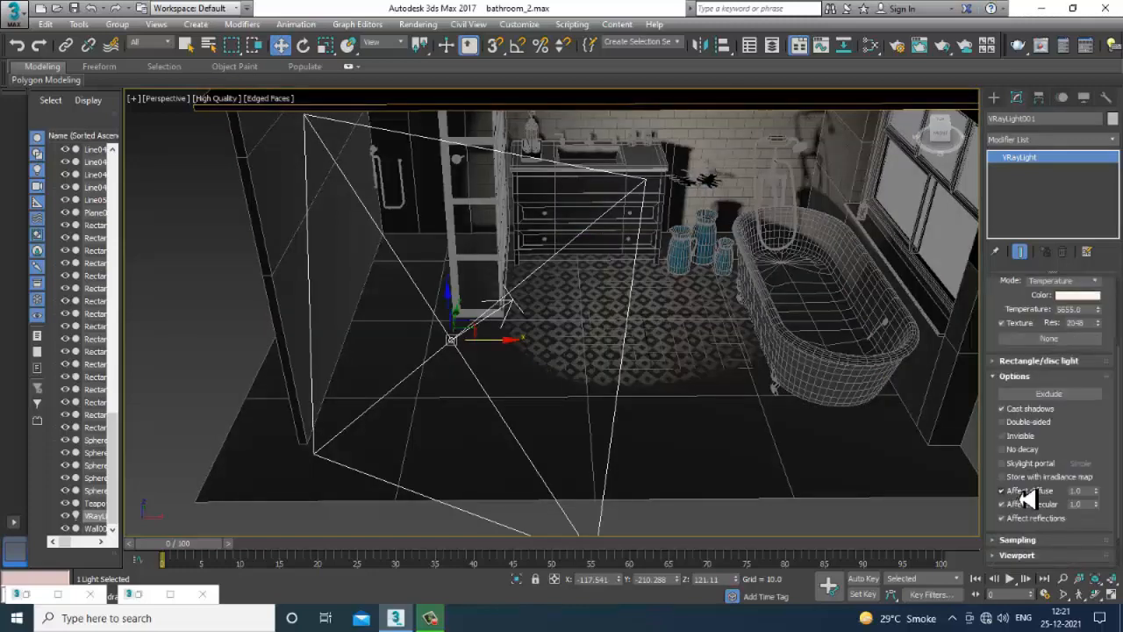
pyautogui.click(1020, 436)
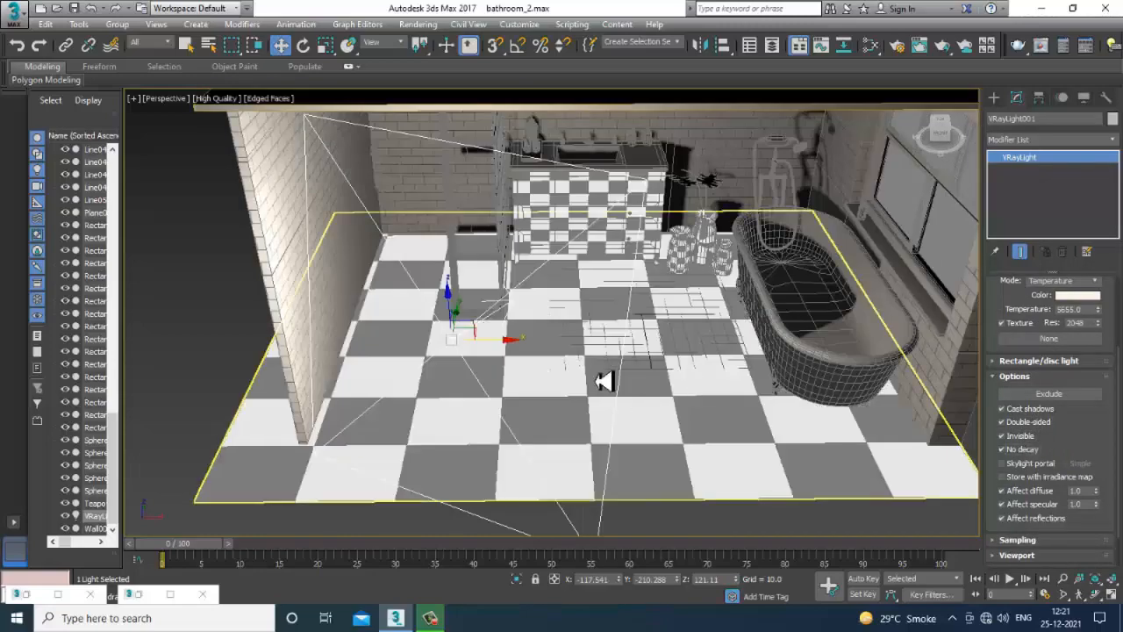
# Step: Test-render a straight-on interior Perspective view of the vanity, wall shelves and bathtub, and close the V-Ray frame buffer
pyautogui.moveTo(583, 366)
pyautogui.keyDown('alt'); pyautogui.mouseDown(button='middle')
pyautogui.moveTo(589, 329)
pyautogui.moveTo(603, 330)
pyautogui.moveTo(596, 363)
pyautogui.moveTo(414, 351)
pyautogui.moveTo(441, 318)
pyautogui.moveTo(421, 343)
pyautogui.moveTo(819, 371)
pyautogui.mouseUp(button='middle'); pyautogui.keyUp('alt')
pyautogui.press('e')
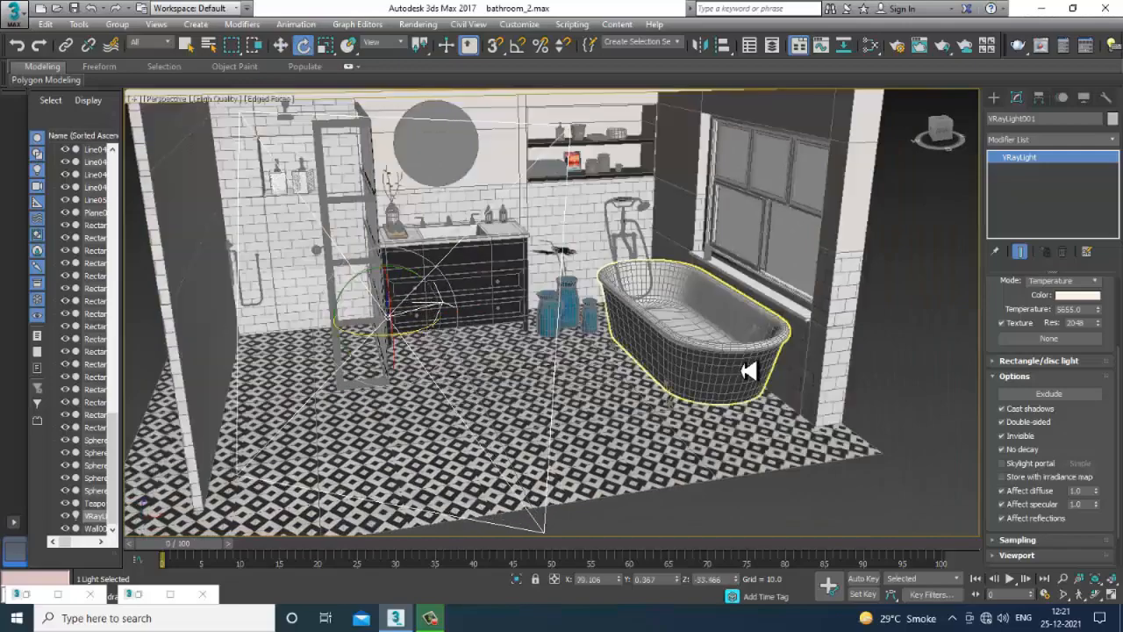
pyautogui.hotkey('alt', 'w')
pyautogui.hotkey('alt', 'w')
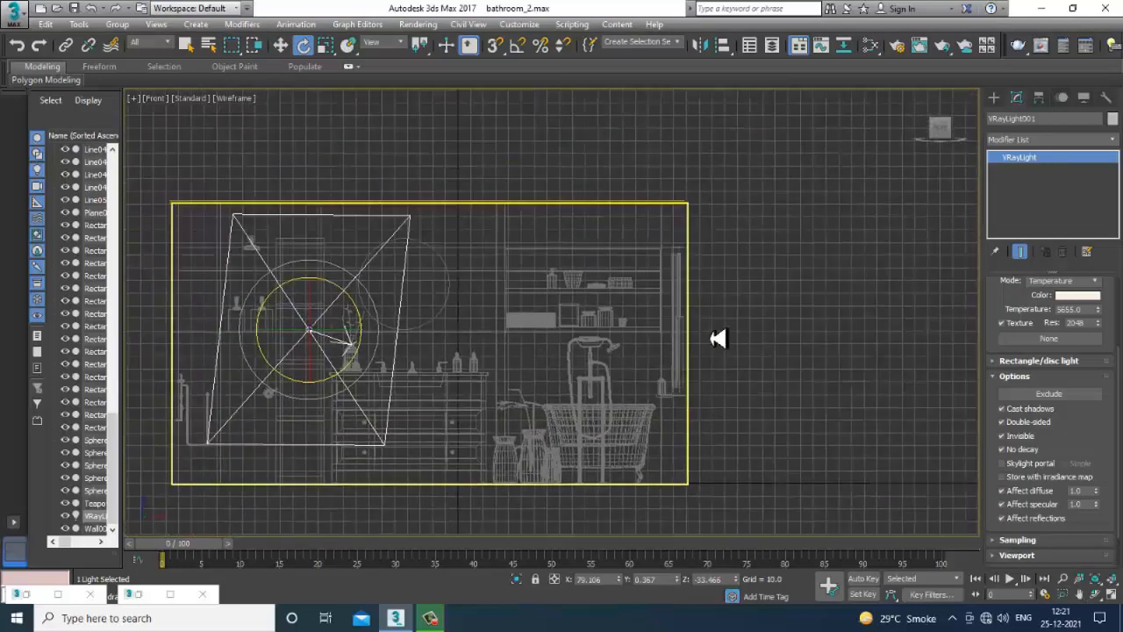
pyautogui.hotkey('alt', 'w')
pyautogui.middleClick(815, 471)
pyautogui.hotkey('alt', 'w')
pyautogui.scroll(3, 642, 380)
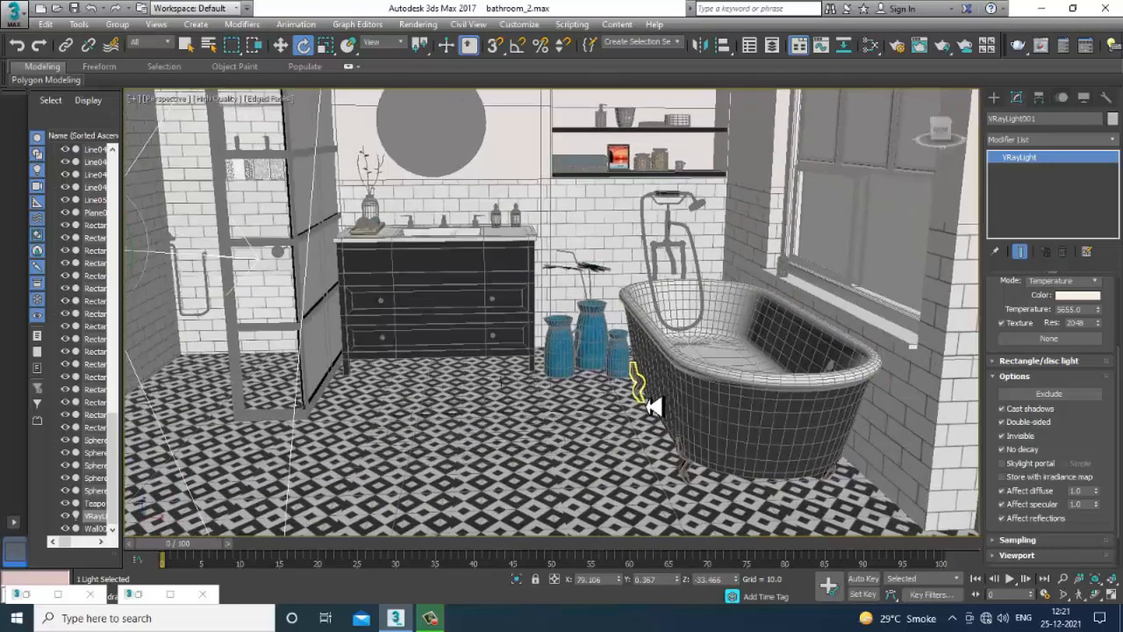
pyautogui.scroll(-5, 608, 371)
pyautogui.scroll(6, 612, 381)
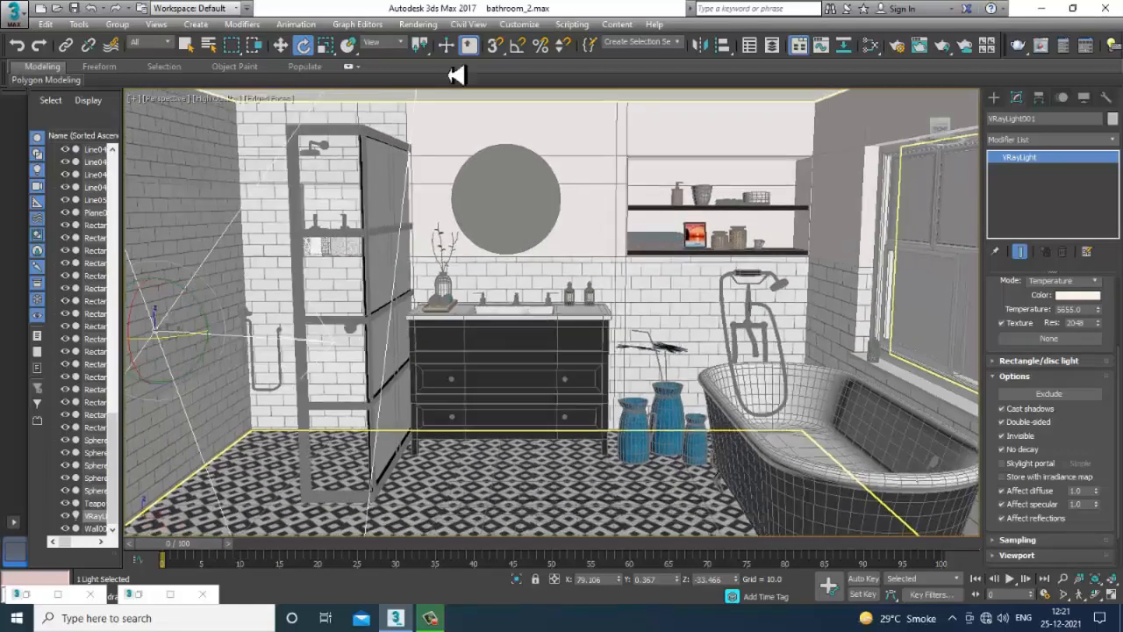
pyautogui.click(418, 24)
pyautogui.click(443, 36)
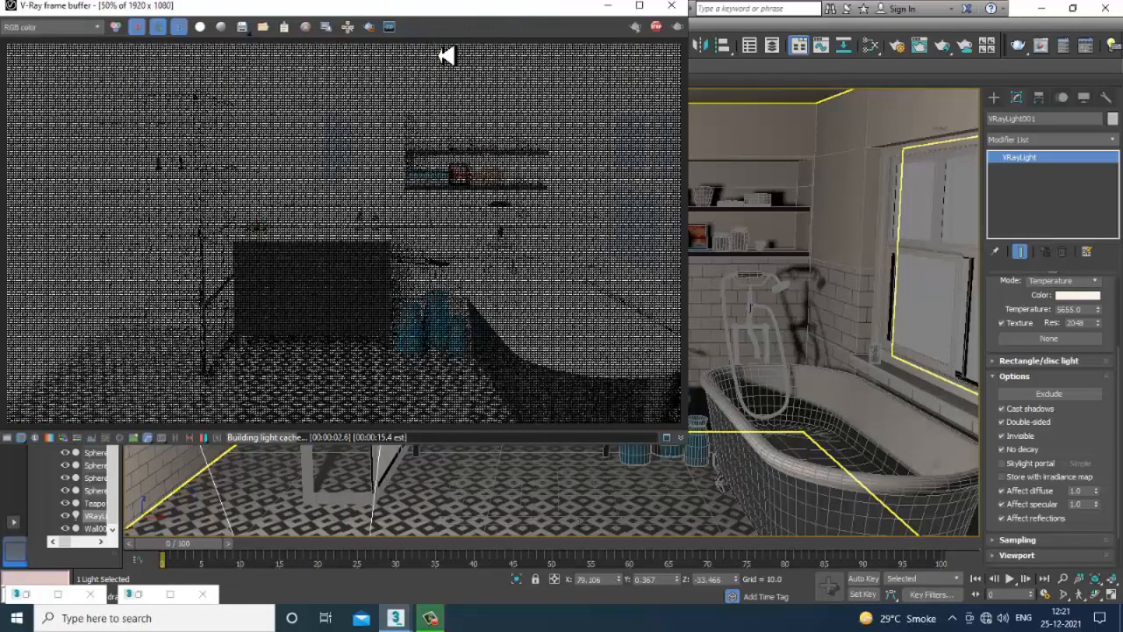
pyautogui.click(672, 5)
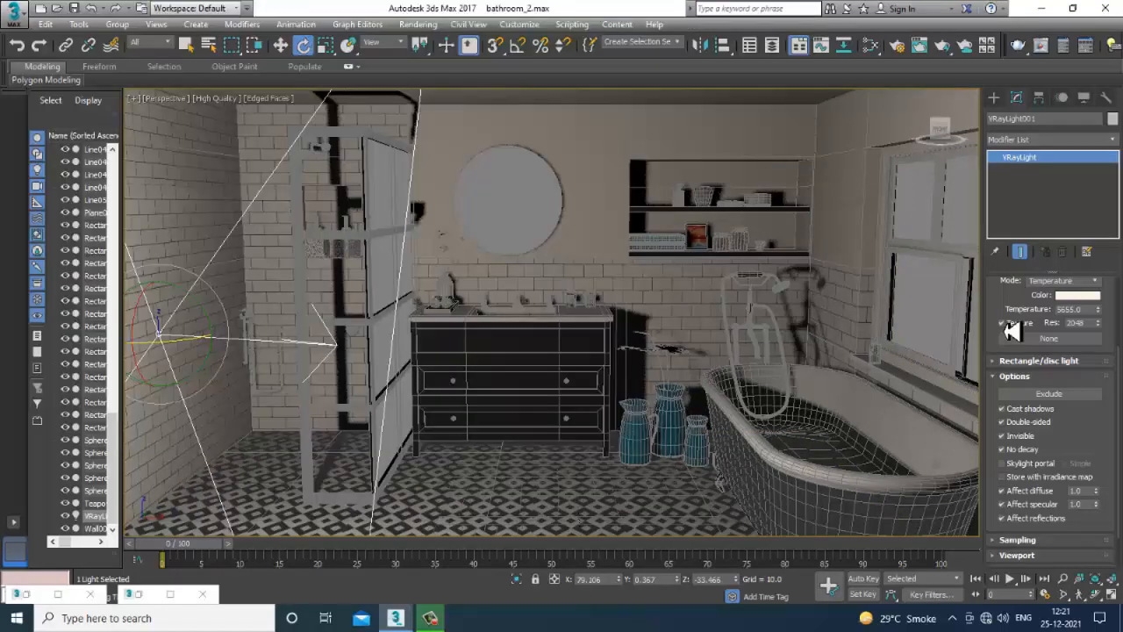
# Step: Lower the light's multiplier to 0.5, test-render the interior again and close the frame buffer
pyautogui.scroll(2, 1053, 334)
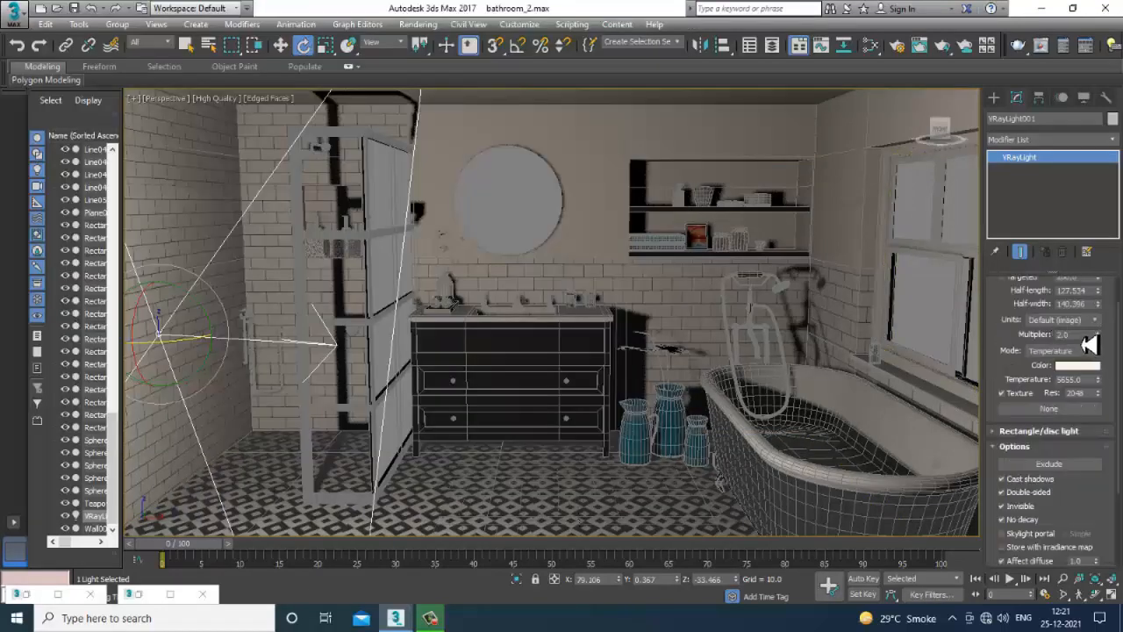
pyautogui.write('0.5')
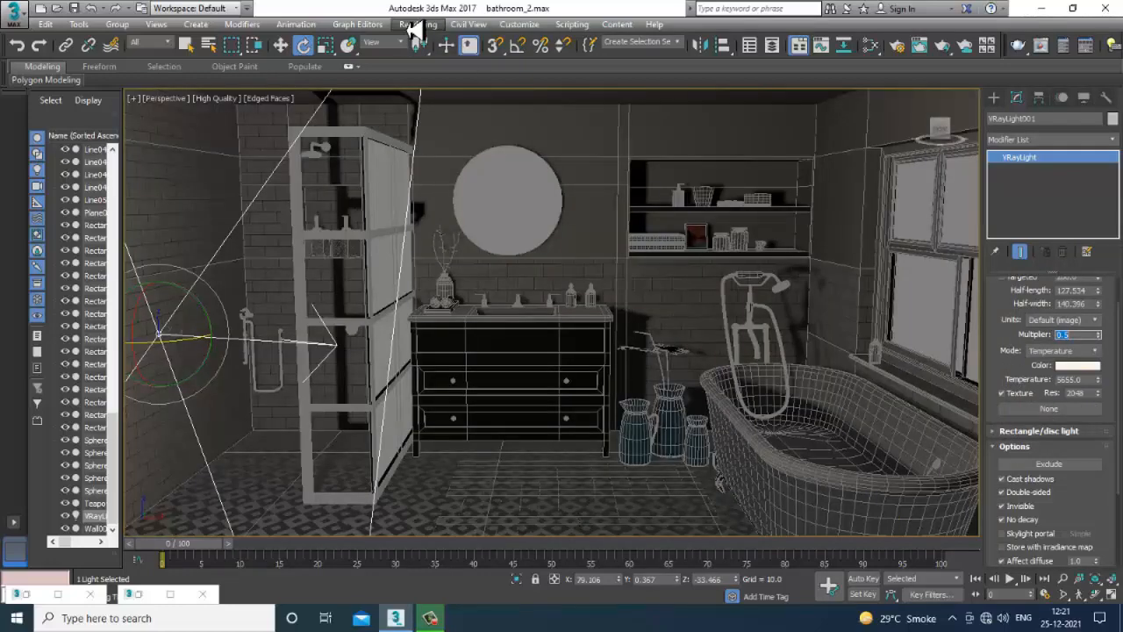
pyautogui.click(415, 27)
pyautogui.click(434, 46)
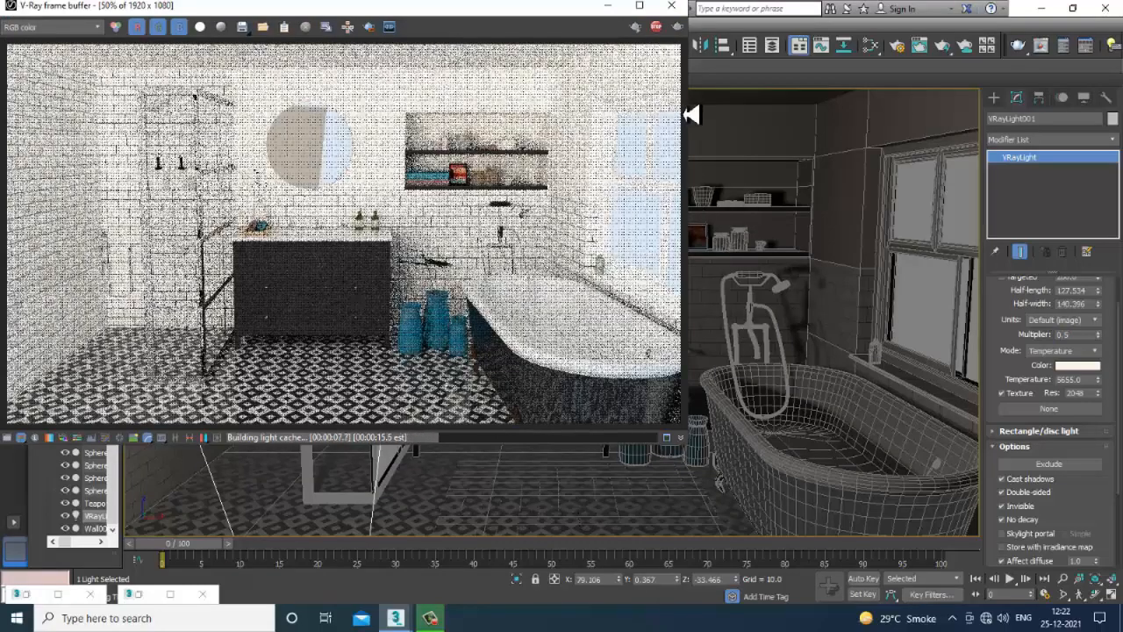
pyautogui.click(685, 20)
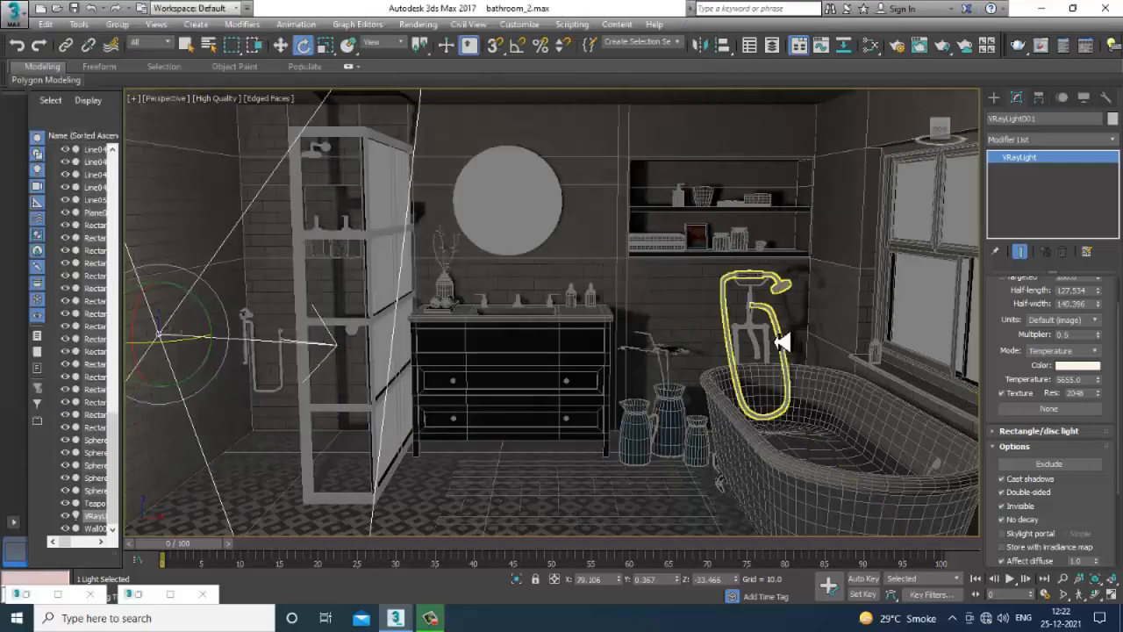
# Step: Frame the vanity, shelves, shower and bathtub straight on in the Perspective view and create a Physical Camera from it
pyautogui.scroll(-1, 776, 342)
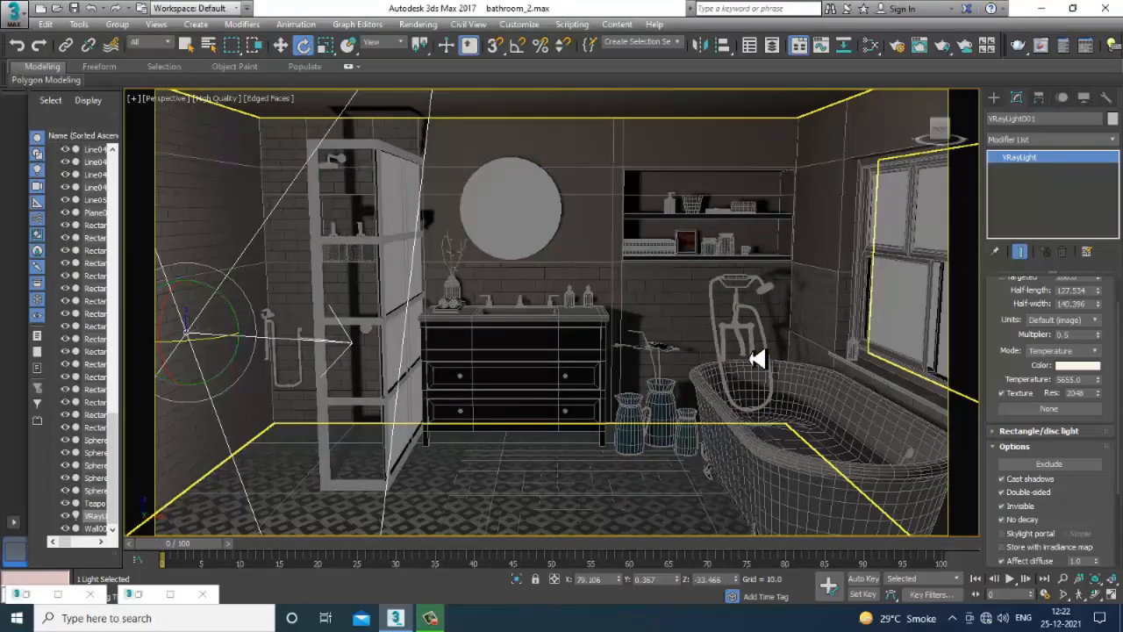
pyautogui.keyDown('alt'); pyautogui.moveTo(758, 359); pyautogui.dragTo(748, 349, button='middle'); pyautogui.keyUp('alt')
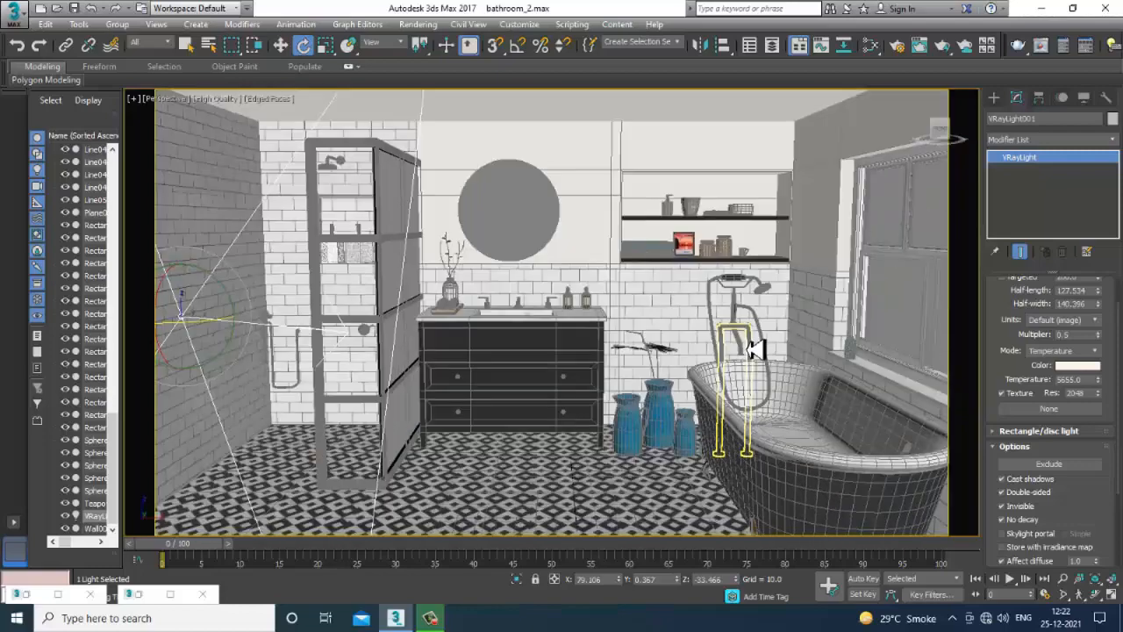
pyautogui.press('Up')
pyautogui.press('Up')
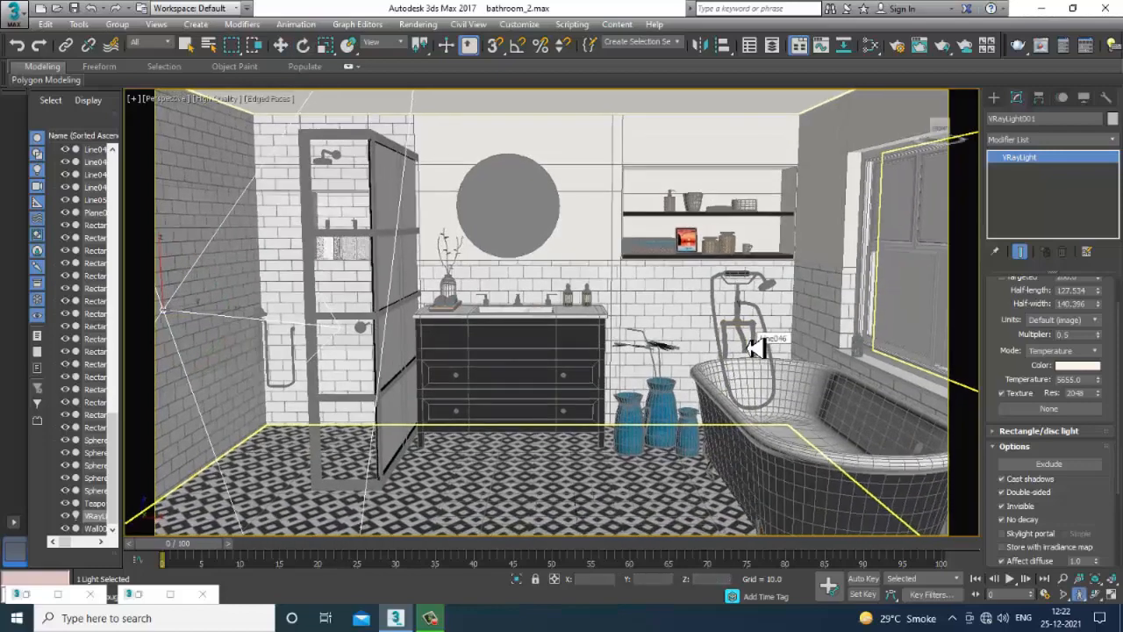
pyautogui.press('Down')
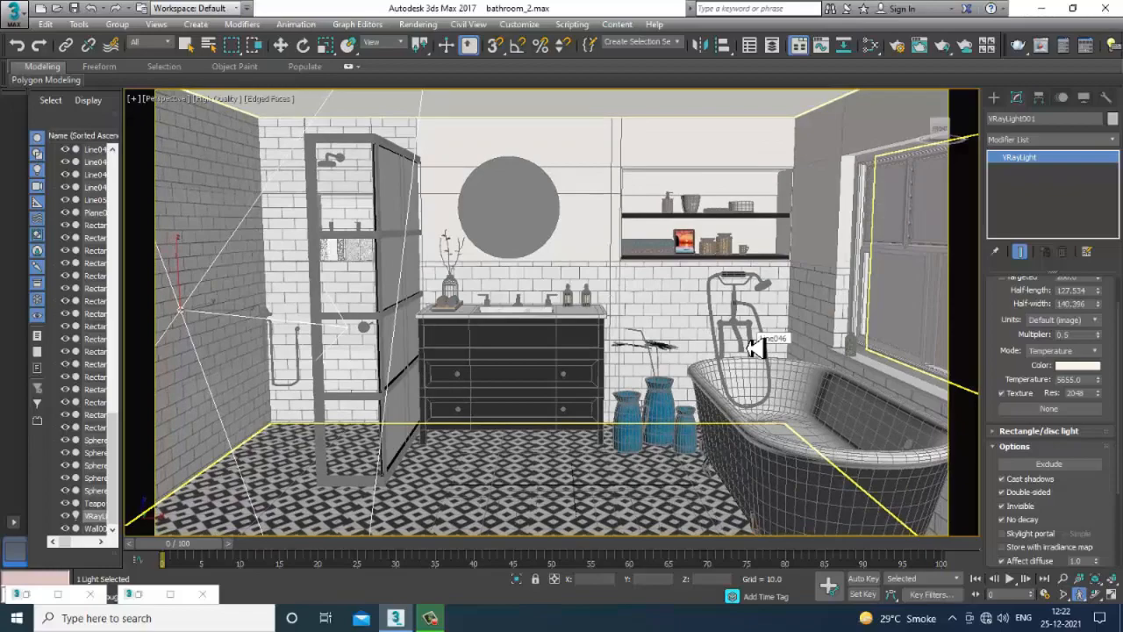
pyautogui.press('Left')
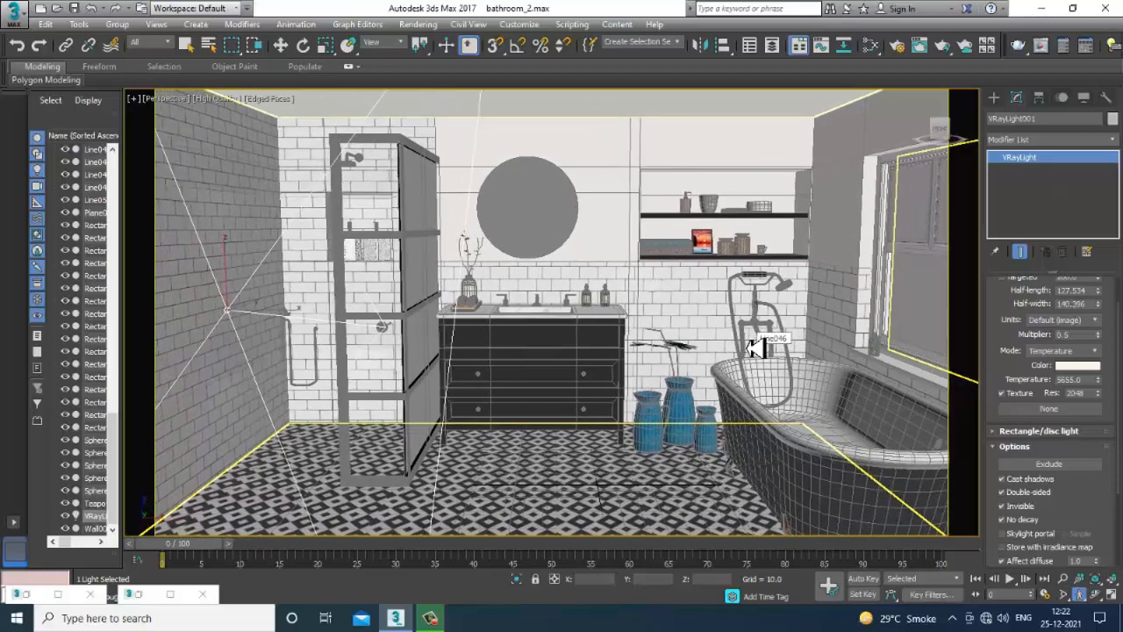
pyautogui.press('Right')
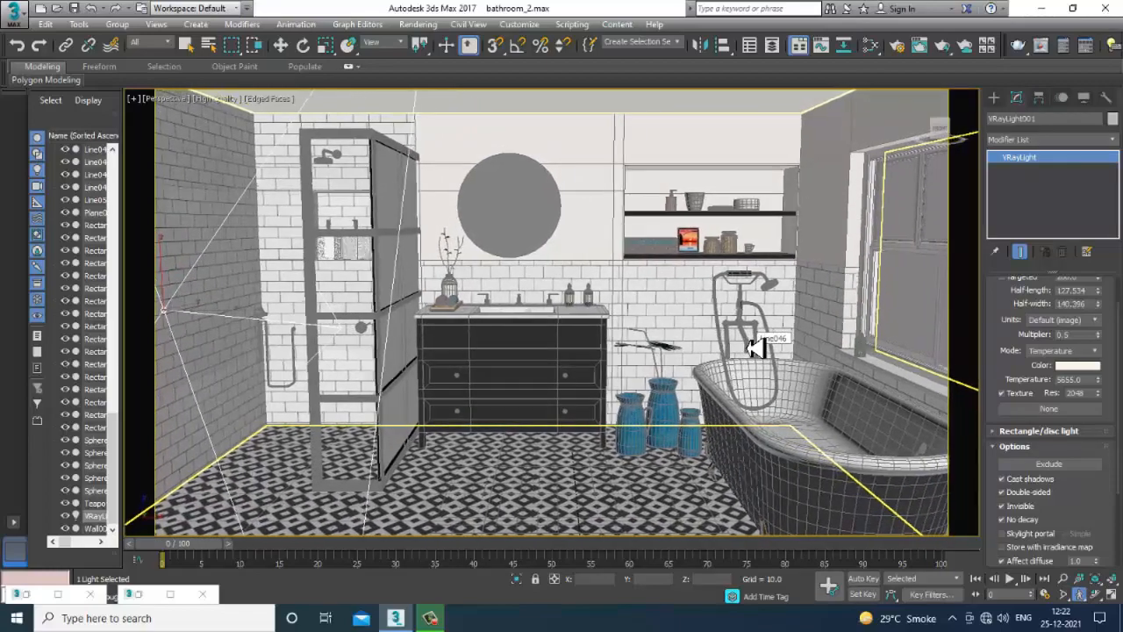
pyautogui.press('Right')
pyautogui.press('Down')
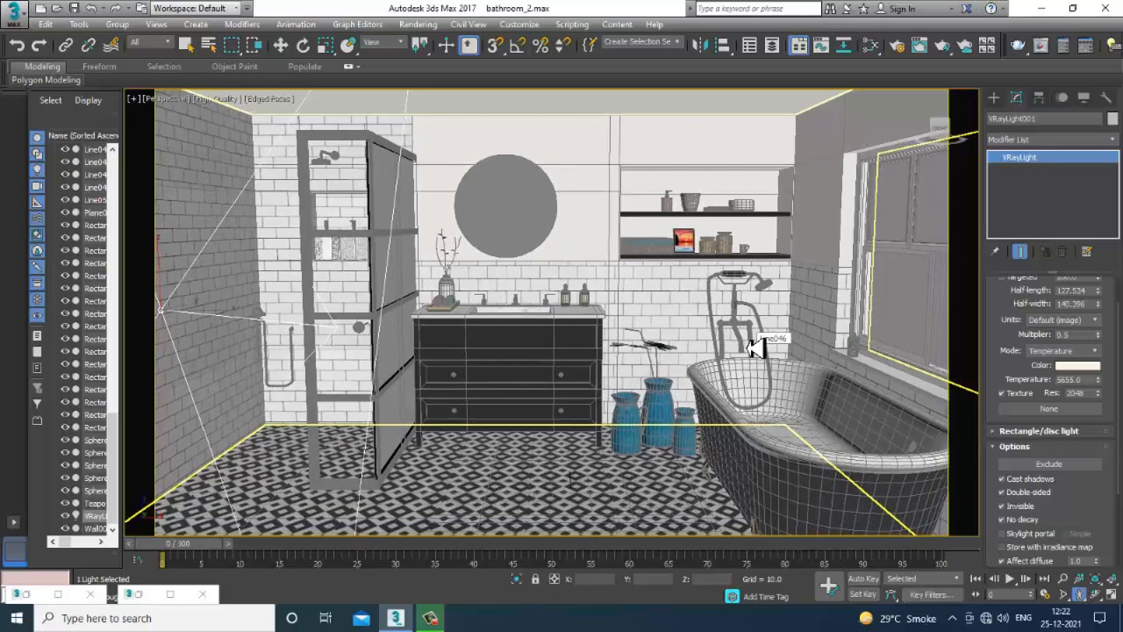
pyautogui.hotkey('ctrl', 'c')
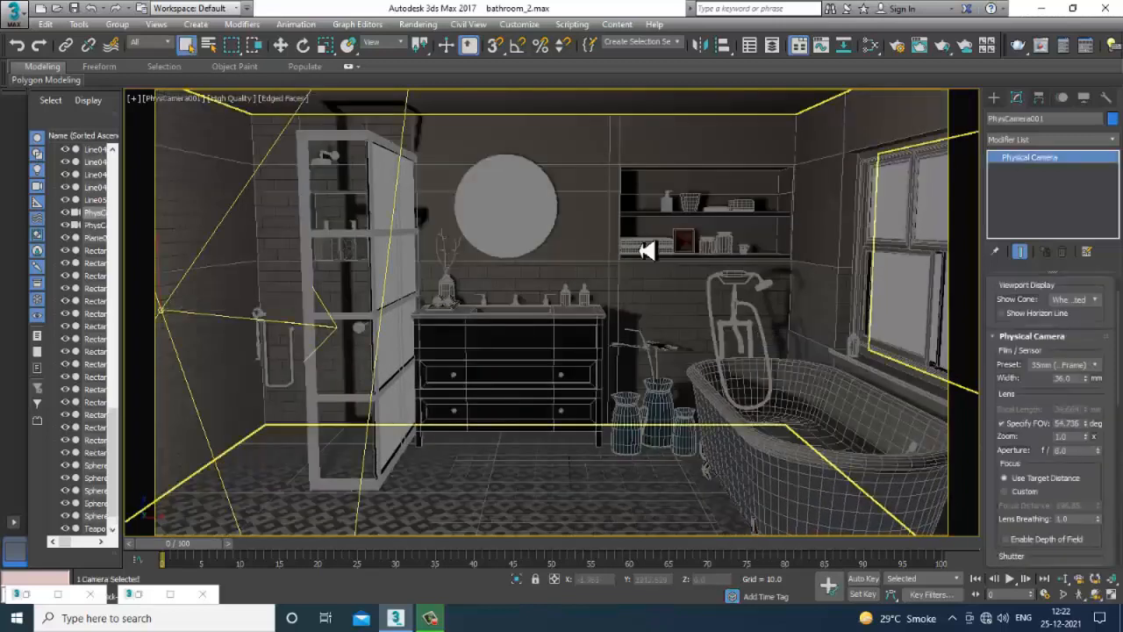
# Step: In the Front view, place a VRaySun high outside the window wall, aimed at the room's floor, and add the VRaySky environment map
pyautogui.click(600, 208)
pyautogui.press('p')
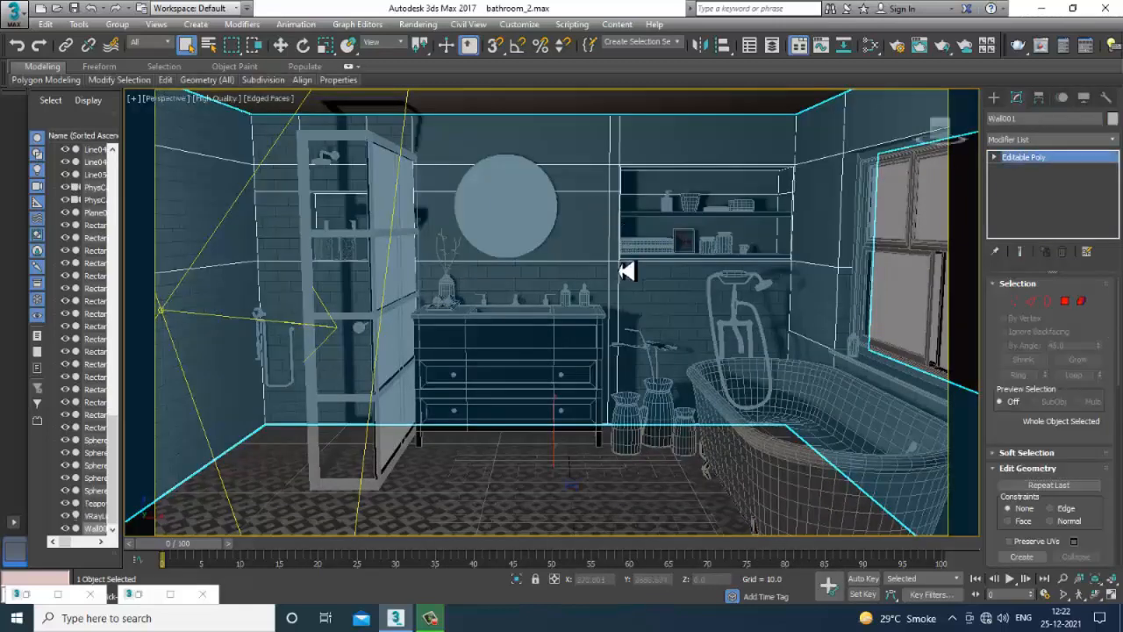
pyautogui.scroll(-6, 628, 270)
pyautogui.keyDown('alt'); pyautogui.moveTo(676, 316); pyautogui.dragTo(641, 324, button='middle'); pyautogui.keyUp('alt')
pyautogui.hotkey('alt', 'w')
pyautogui.middleClick(734, 224)
pyautogui.hotkey('alt', 'w')
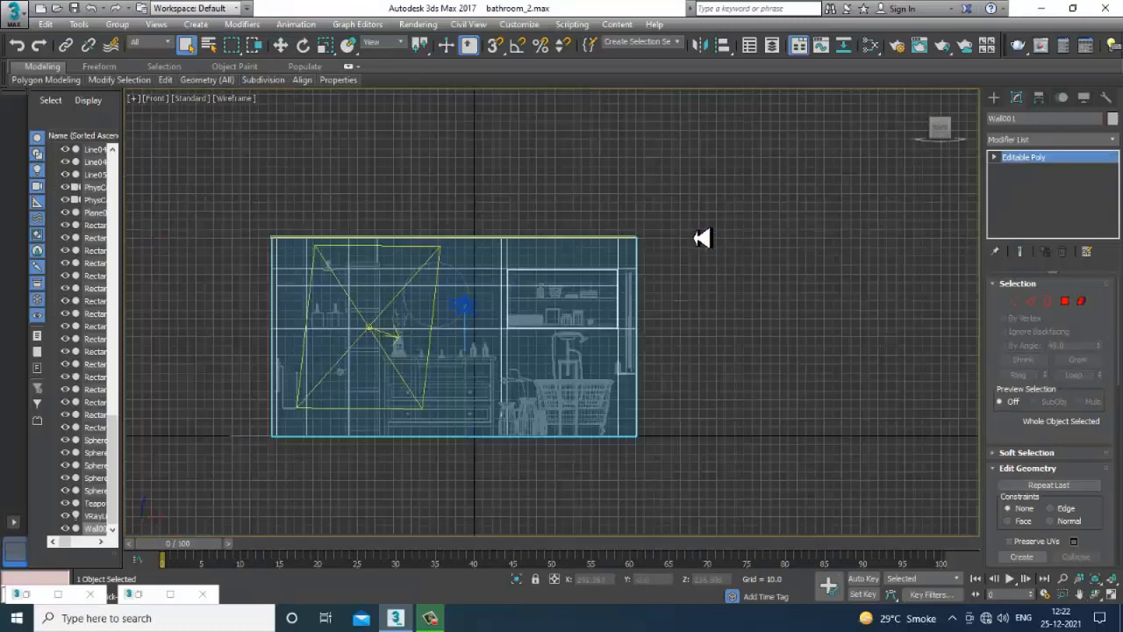
pyautogui.scroll(3, 720, 240)
pyautogui.press('w')
pyautogui.click(1000, 98)
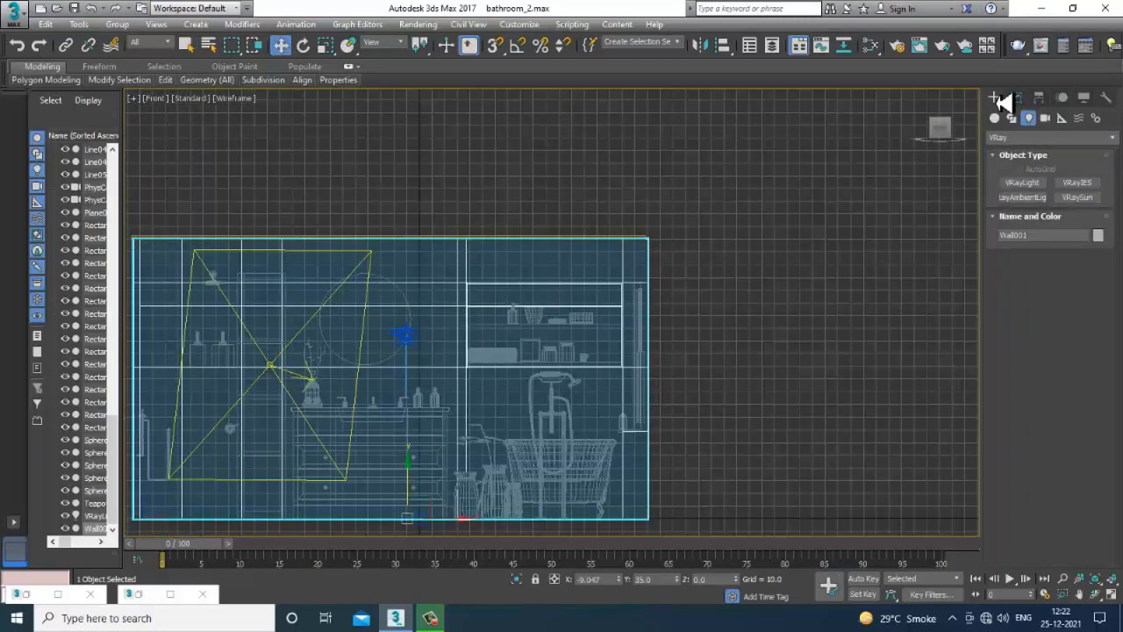
pyautogui.click(1079, 198)
pyautogui.scroll(-5, 566, 263)
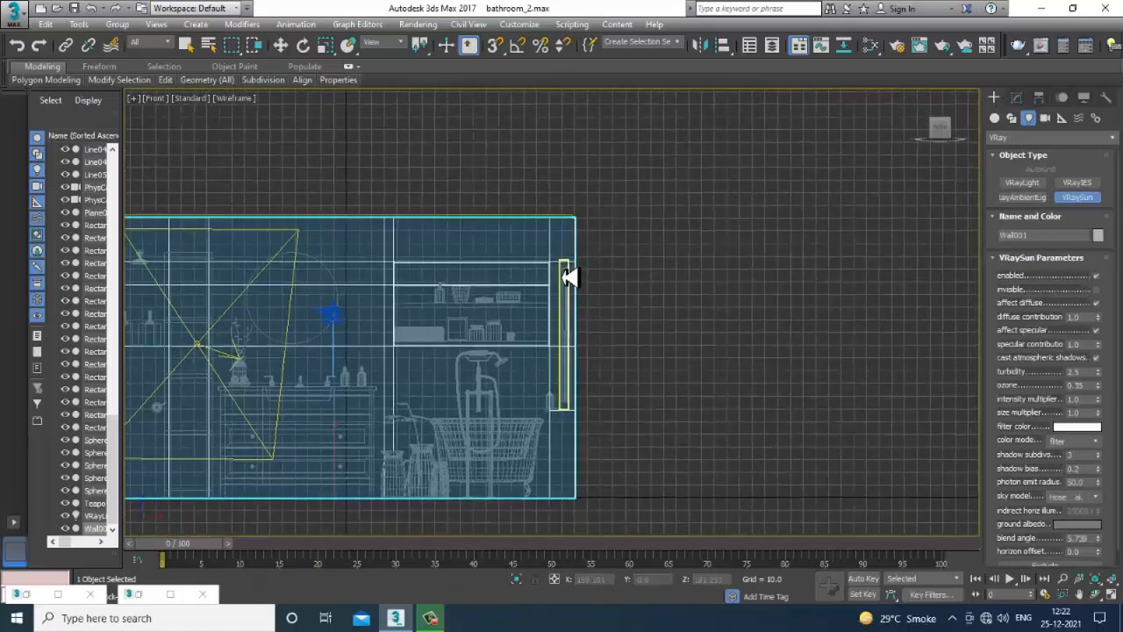
pyautogui.moveTo(660, 278); pyautogui.dragTo(649, 280, button='middle')
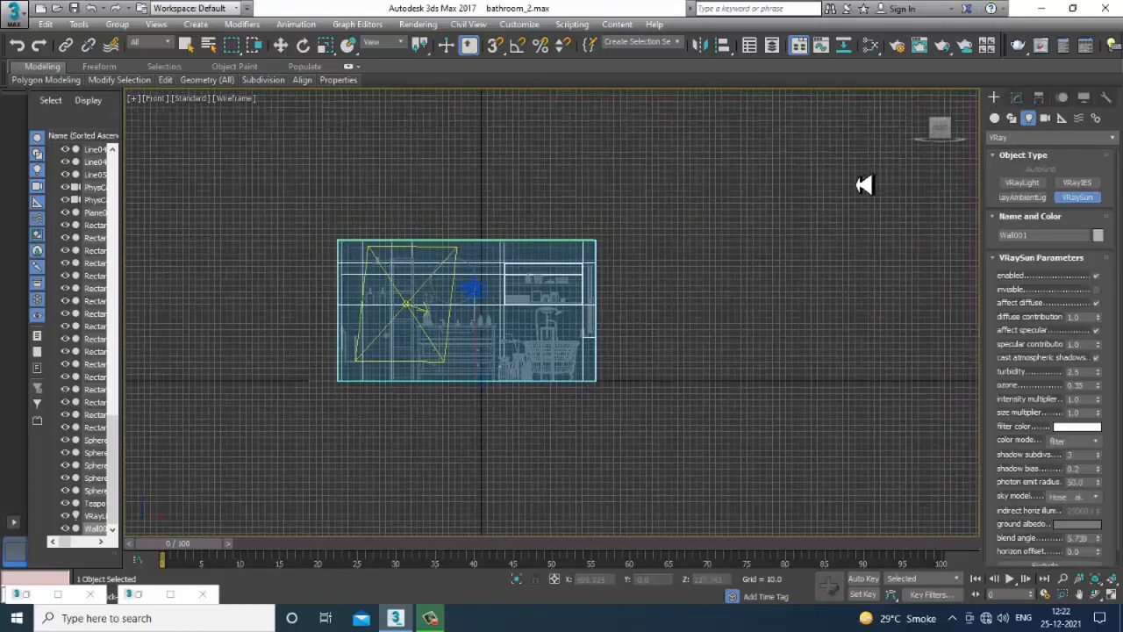
pyautogui.moveTo(829, 203); pyautogui.dragTo(465, 374)
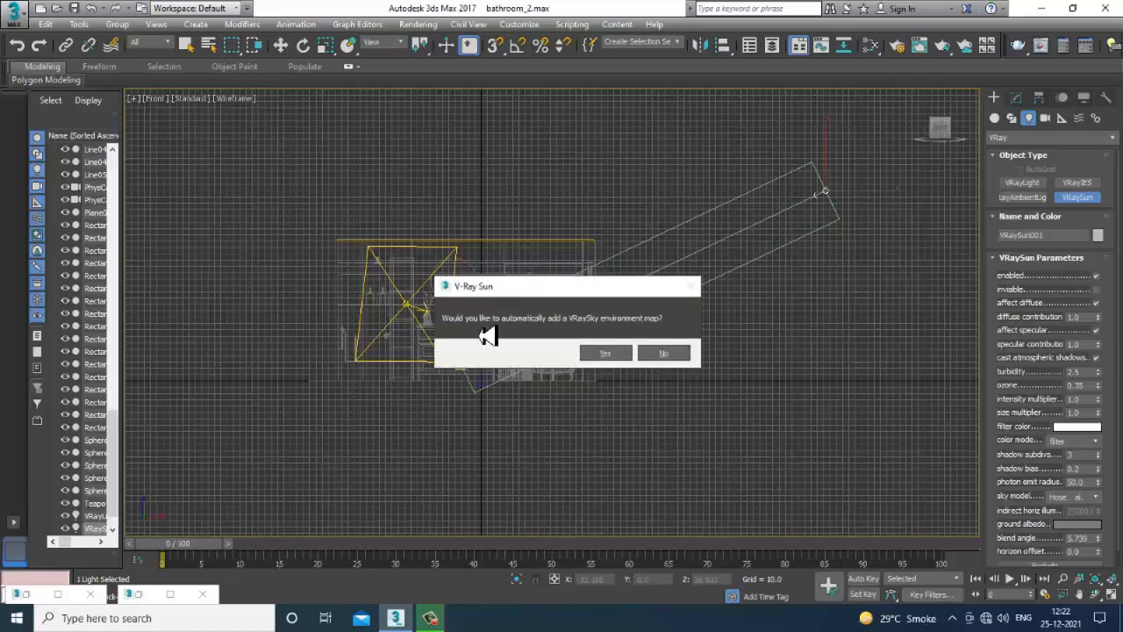
pyautogui.click(606, 355)
pyautogui.rightClick(607, 366)
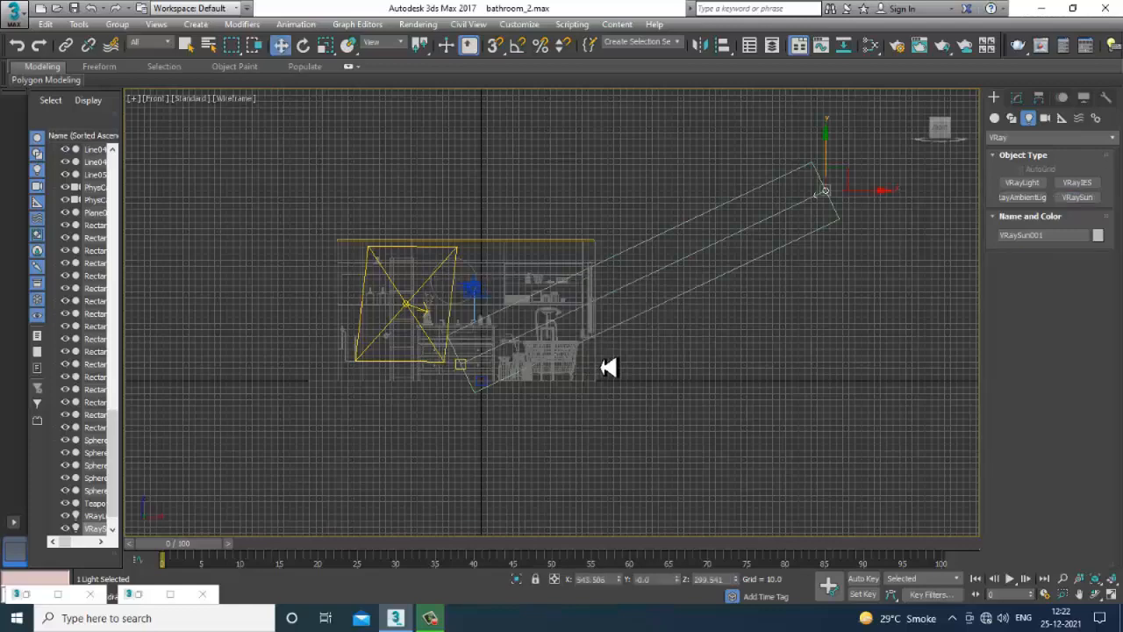
# Step: Select the VRaySun together with its target and move both along Y to about -28.6
pyautogui.hotkey('alt', 'w')
pyautogui.rightClick(800, 412)
pyautogui.hotkey('alt', 'w')
pyautogui.keyDown('alt'); pyautogui.moveTo(802, 413); pyautogui.dragTo(614, 383, button='middle'); pyautogui.keyUp('alt')
pyautogui.scroll(5, 519, 359)
pyautogui.keyDown('alt'); pyautogui.moveTo(518, 359); pyautogui.dragTo(395, 373, button='middle'); pyautogui.keyUp('alt')
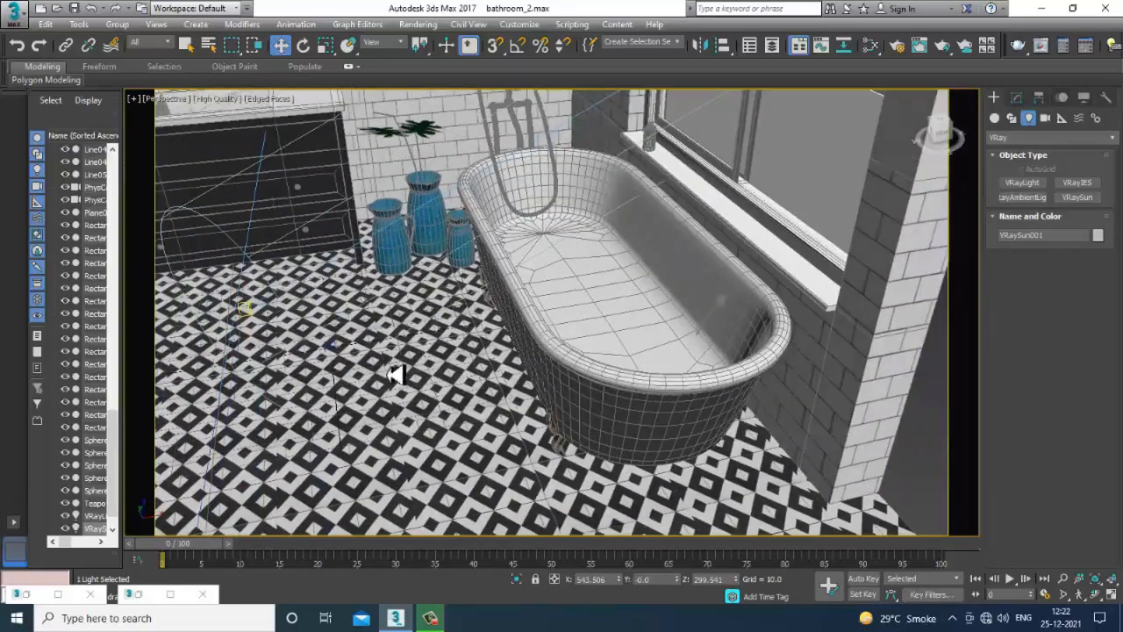
pyautogui.click(336, 355)
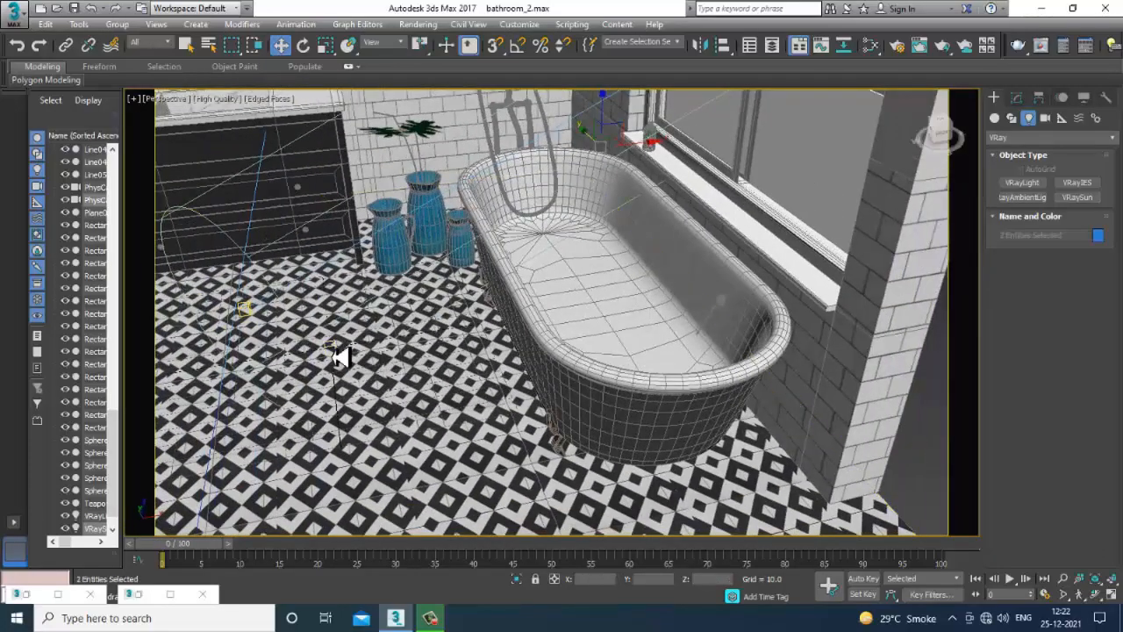
pyautogui.press('F3')
pyautogui.click(247, 316)
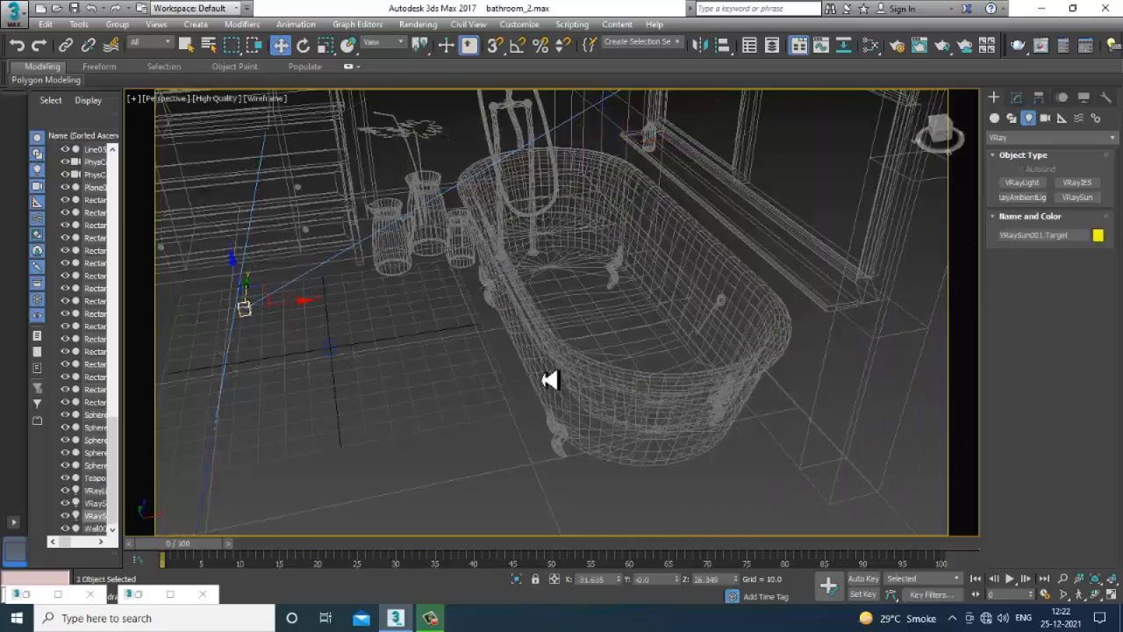
pyautogui.scroll(-4, 542, 378)
pyautogui.keyDown('alt'); pyautogui.moveTo(543, 378); pyautogui.dragTo(664, 421, button='middle'); pyautogui.keyUp('alt')
pyautogui.scroll(-4, 677, 373)
pyautogui.click(705, 394)
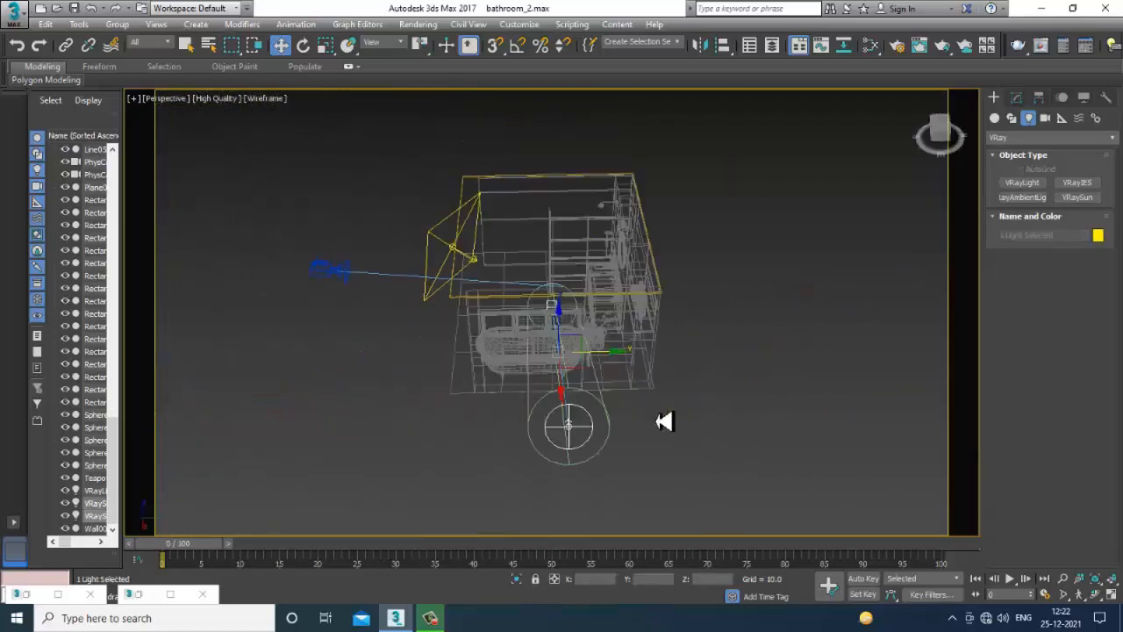
pyautogui.click(601, 363)
# Step: Select the wall vertices at the room's open end and move them outward along Y to lengthen the side walls
pyautogui.keyDown('alt'); pyautogui.moveTo(594, 366); pyautogui.dragTo(367, 253, button='middle'); pyautogui.keyUp('alt')
pyautogui.click(479, 318)
pyautogui.press('4')
pyautogui.press('1')
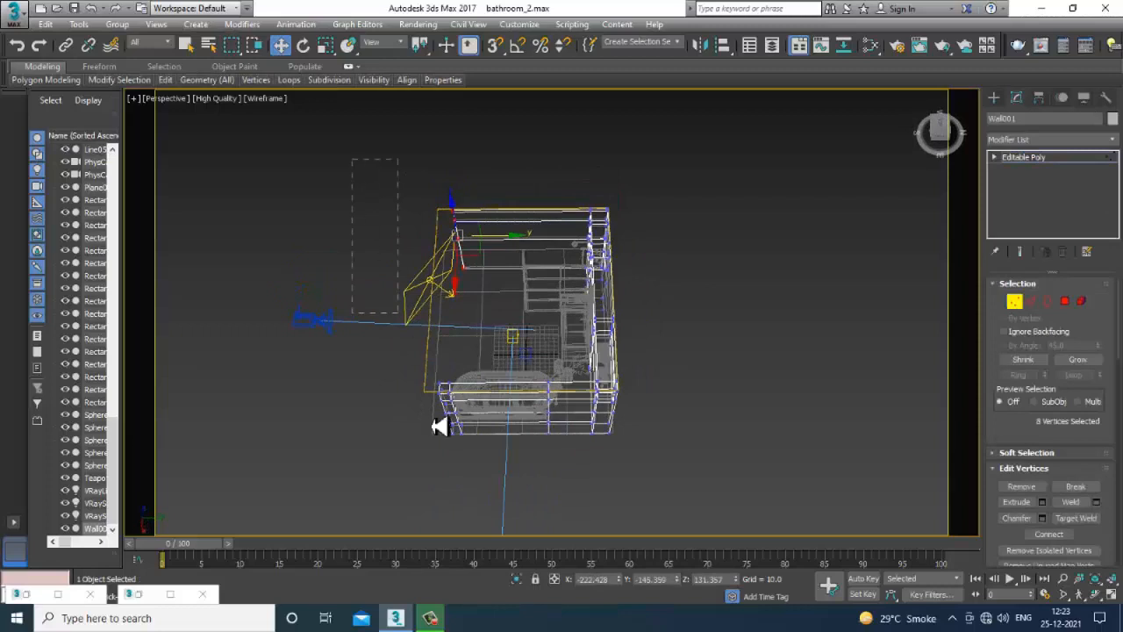
pyautogui.moveTo(488, 534); pyautogui.dragTo(483, 529)
pyautogui.moveTo(507, 364); pyautogui.dragTo(472, 367)
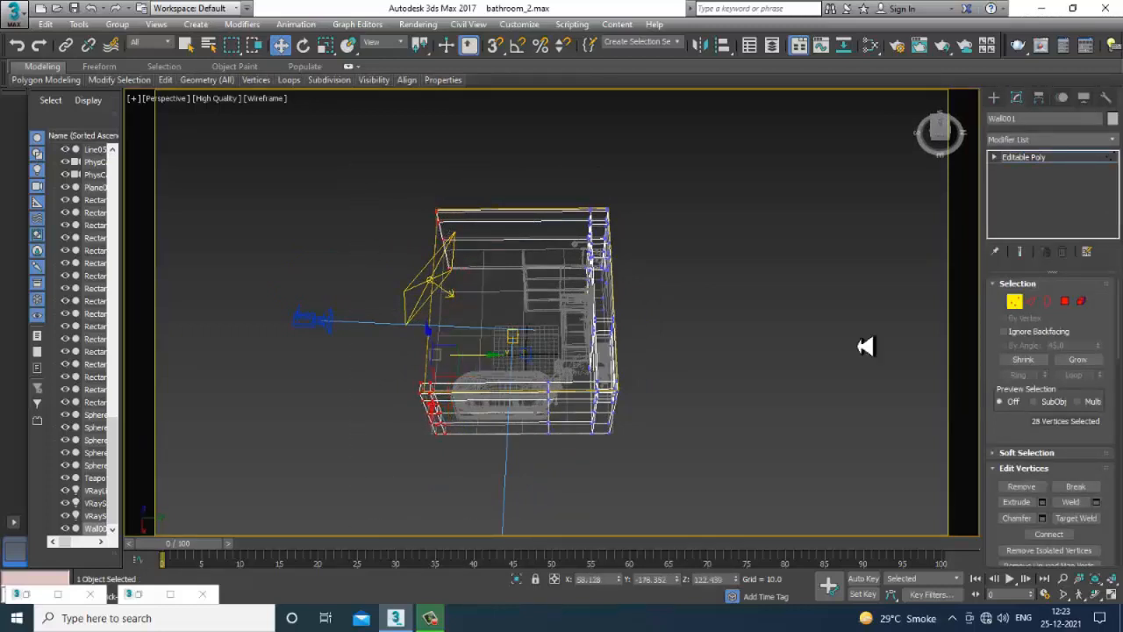
# Step: Finish editing the walls and convert the ceiling box to an Editable Poly
pyautogui.click(1062, 160)
pyautogui.click(444, 250)
pyautogui.keyDown('alt'); pyautogui.moveTo(444, 251); pyautogui.dragTo(447, 260, button='middle'); pyautogui.keyUp('alt')
pyautogui.rightClick(437, 249)
pyautogui.moveTo(518, 396)
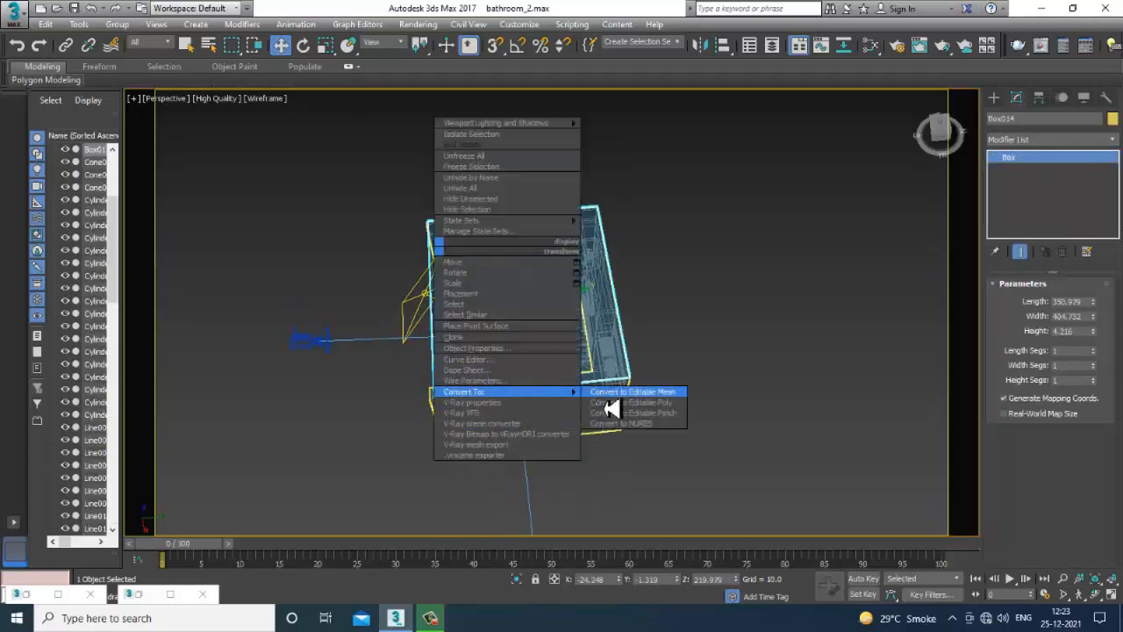
pyautogui.click(618, 406)
# Step: Move the ceiling's four vertices at the open end outward along Y to about -186 to cover the lengthened walls
pyautogui.press('1')
pyautogui.moveTo(322, 166); pyautogui.dragTo(445, 405)
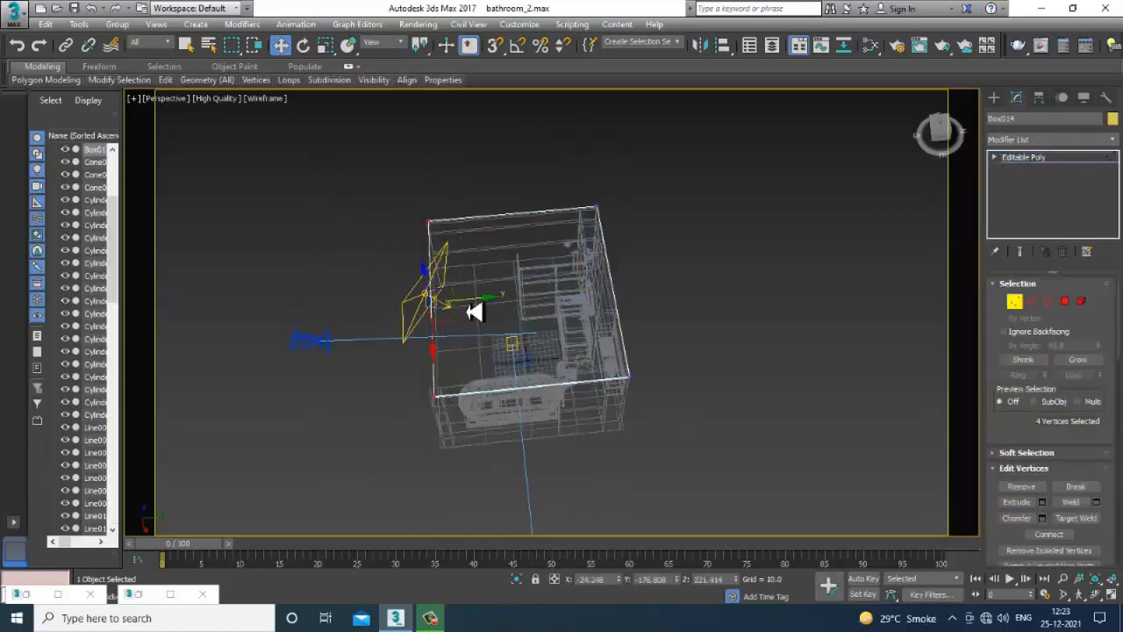
pyautogui.hotkey('alt', 'w')
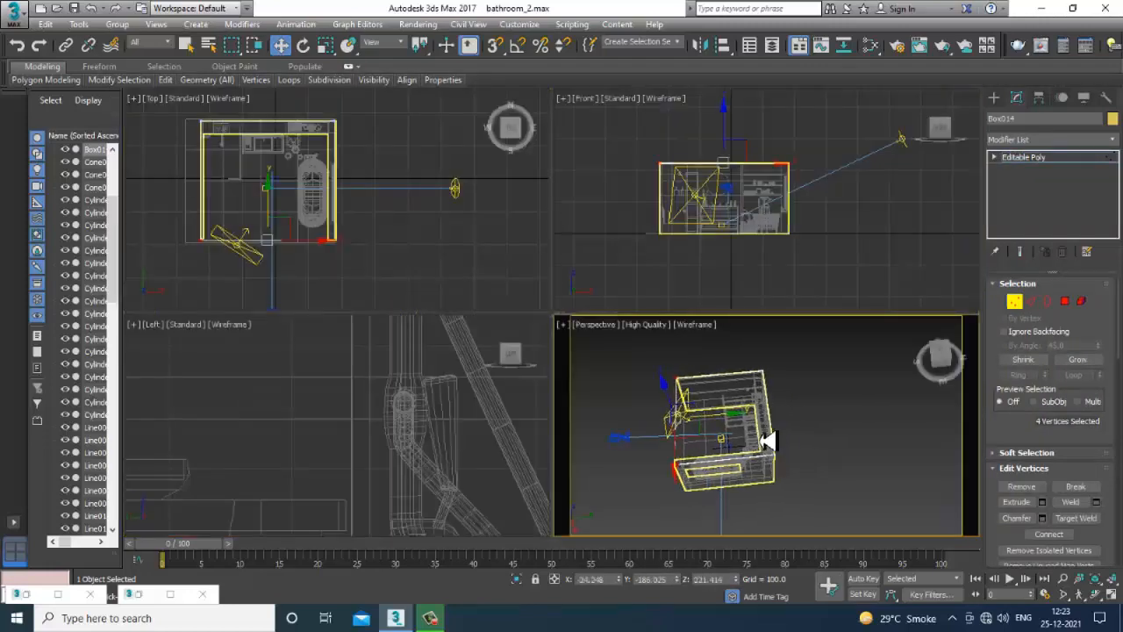
pyautogui.hotkey('alt', 'w')
pyautogui.keyDown('alt'); pyautogui.moveTo(767, 438); pyautogui.dragTo(762, 391, button='middle'); pyautogui.keyUp('alt')
pyautogui.press('F3')
pyautogui.scroll(4, 676, 402)
pyautogui.moveTo(675, 402)
pyautogui.keyDown('alt'); pyautogui.mouseDown(button='middle')
pyautogui.moveTo(714, 366)
pyautogui.moveTo(602, 331)
pyautogui.moveTo(601, 389)
pyautogui.moveTo(538, 395)
pyautogui.mouseUp(button='middle'); pyautogui.keyUp('alt')
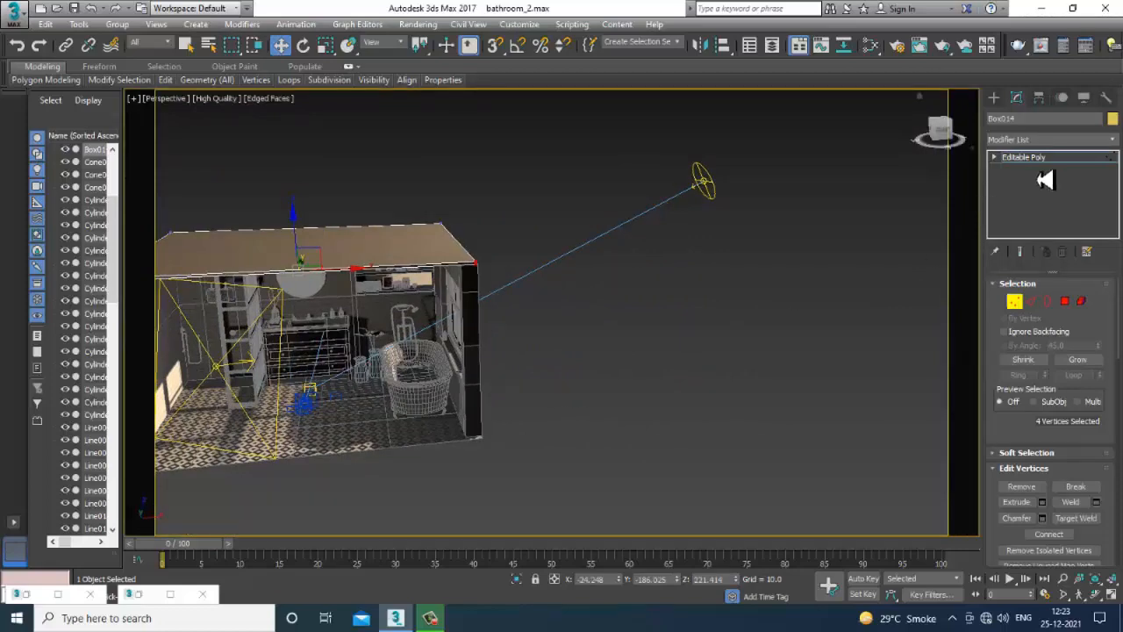
pyautogui.press('1')
# Step: Raise the VRaySun to about Z 349 and move its target toward the bathtub to about X 27.4
pyautogui.click(707, 180)
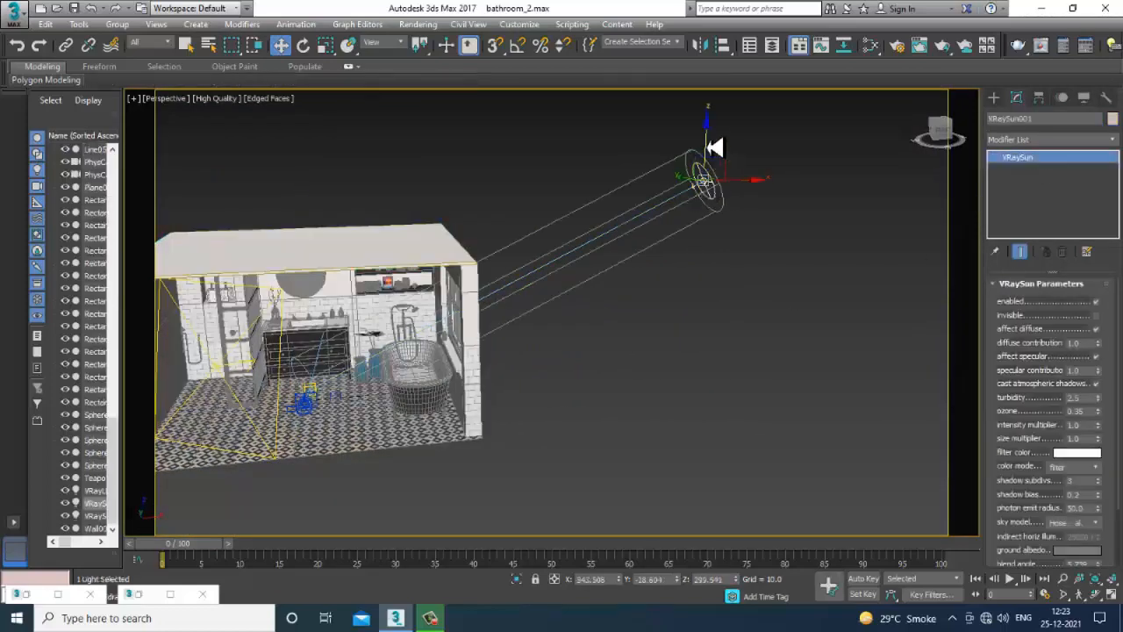
pyautogui.moveTo(703, 179); pyautogui.dragTo(705, 148)
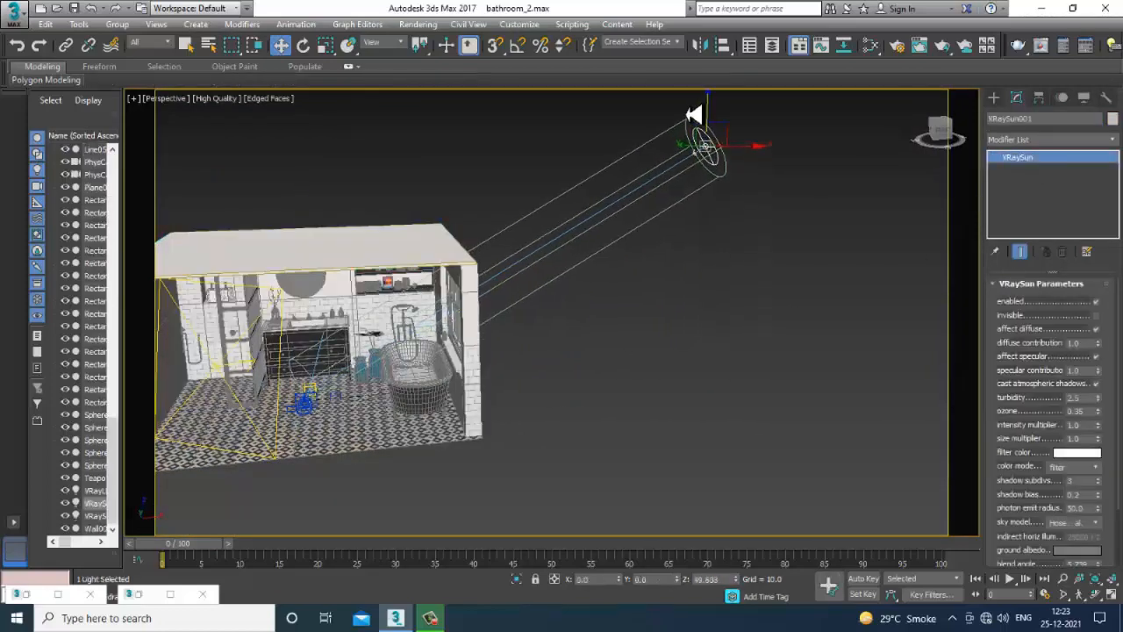
pyautogui.click(311, 392)
pyautogui.moveTo(362, 400); pyautogui.dragTo(397, 401)
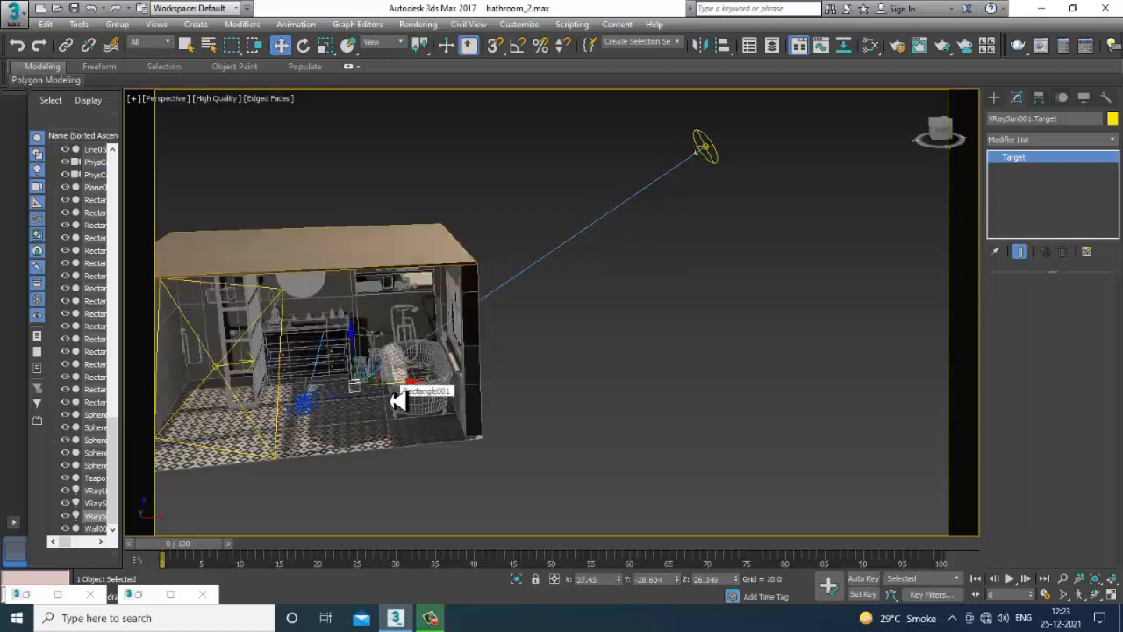
# Step: Select the VRaySun and set its filter color to a pale warm beige
pyautogui.keyDown('alt'); pyautogui.moveTo(397, 399); pyautogui.dragTo(838, 171, button='middle'); pyautogui.keyUp('alt')
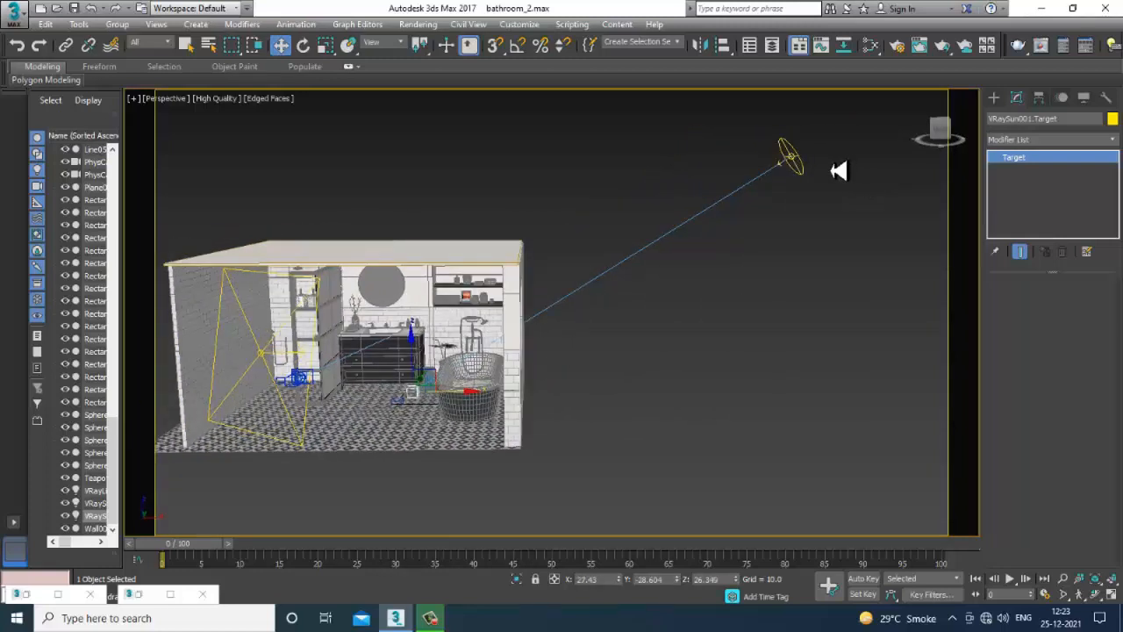
pyautogui.keyDown('alt'); pyautogui.moveTo(589, 368); pyautogui.dragTo(399, 387, button='middle'); pyautogui.keyUp('alt')
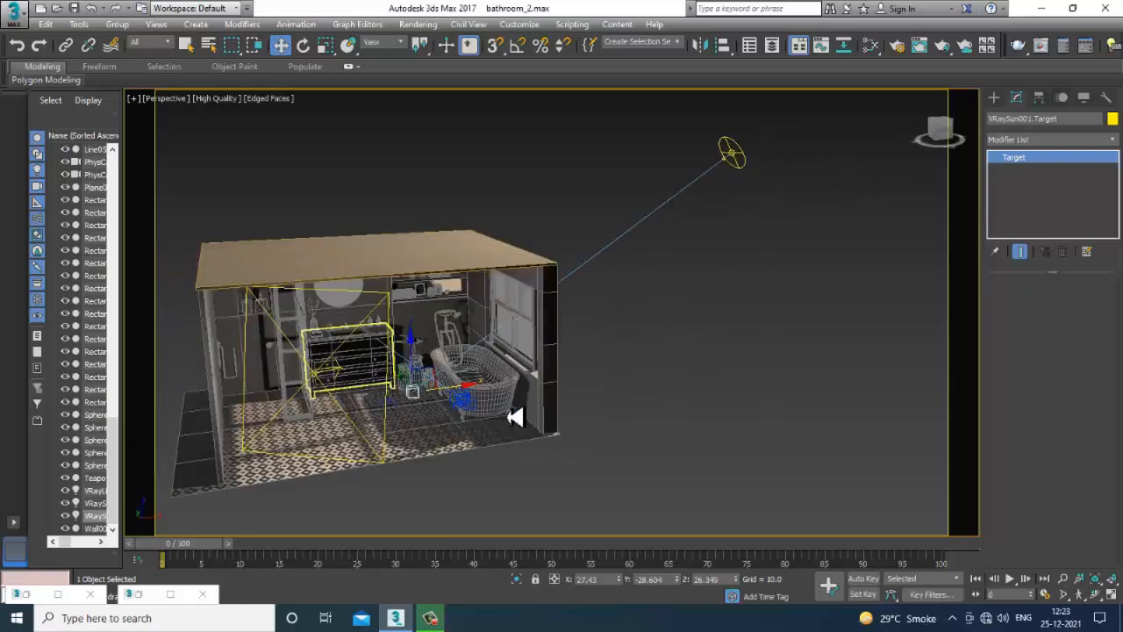
pyautogui.keyDown('alt'); pyautogui.moveTo(515, 417); pyautogui.dragTo(780, 226, button='middle'); pyautogui.keyUp('alt')
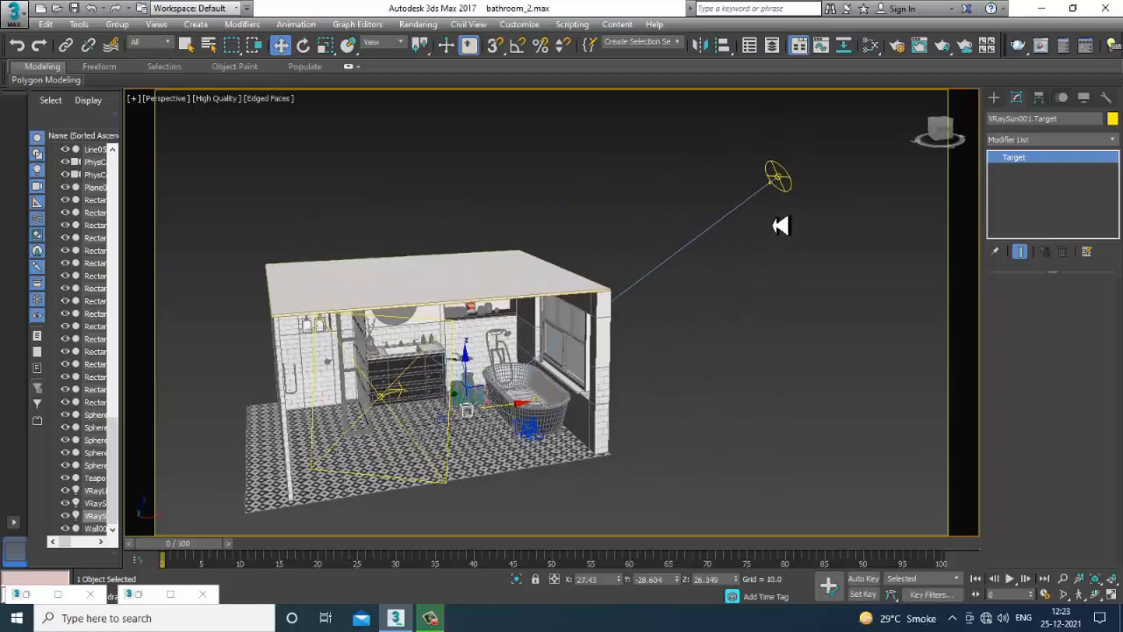
pyautogui.click(783, 183)
pyautogui.moveTo(639, 323)
pyautogui.keyDown('alt'); pyautogui.mouseDown(button='middle')
pyautogui.moveTo(665, 306)
pyautogui.moveTo(643, 327)
pyautogui.mouseUp(button='middle'); pyautogui.keyUp('alt')
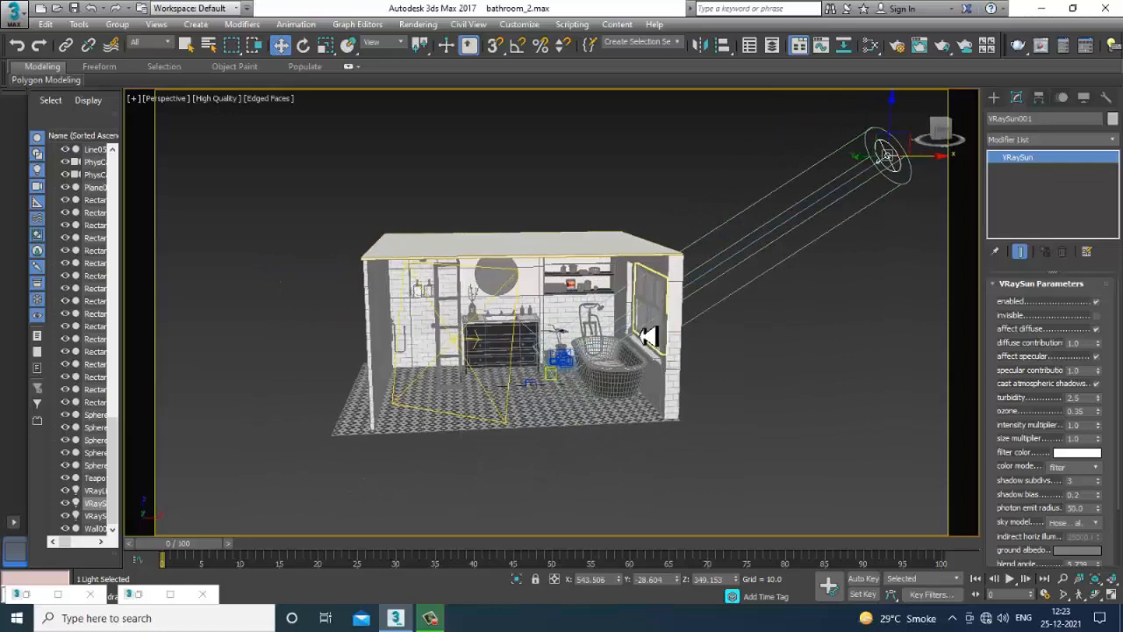
pyautogui.press('c')
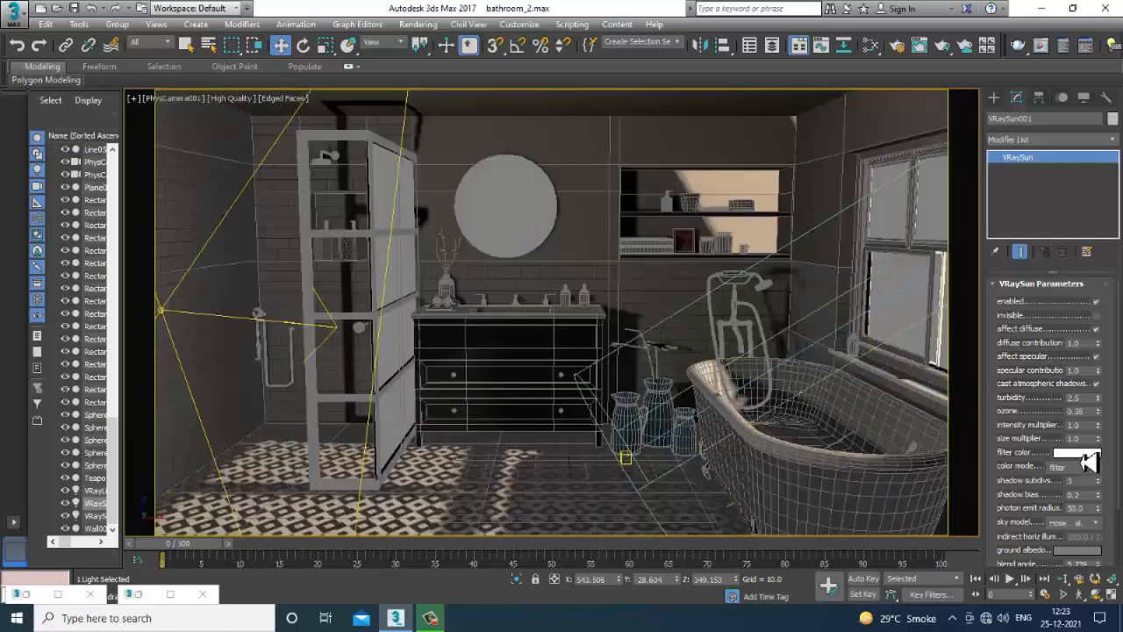
pyautogui.click(1088, 463)
pyautogui.click(298, 142)
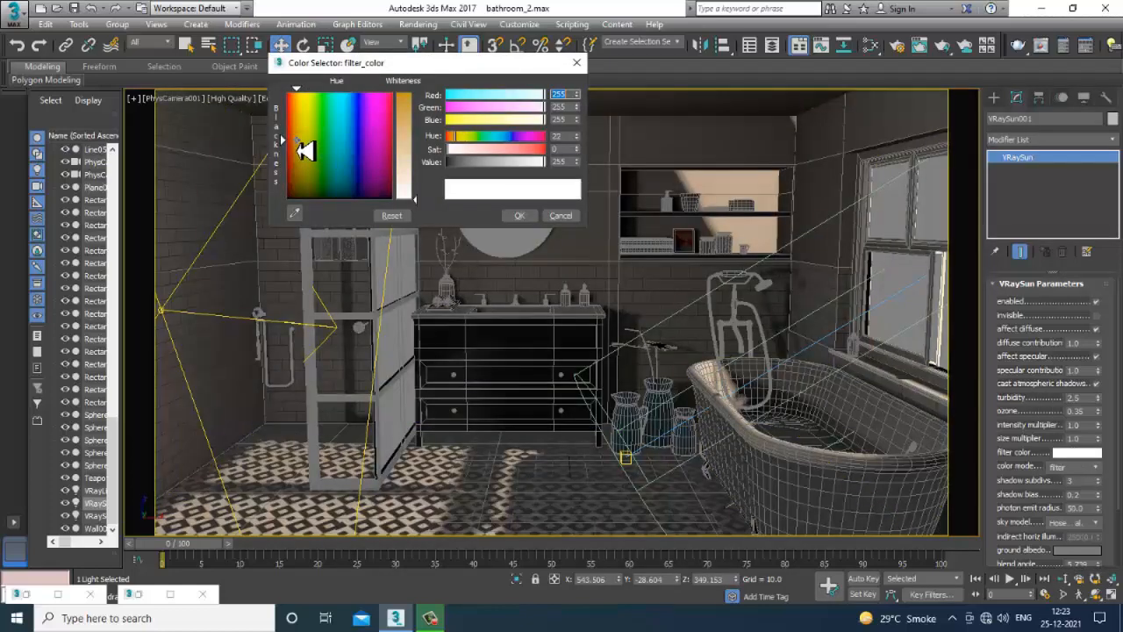
pyautogui.moveTo(413, 187); pyautogui.dragTo(417, 164)
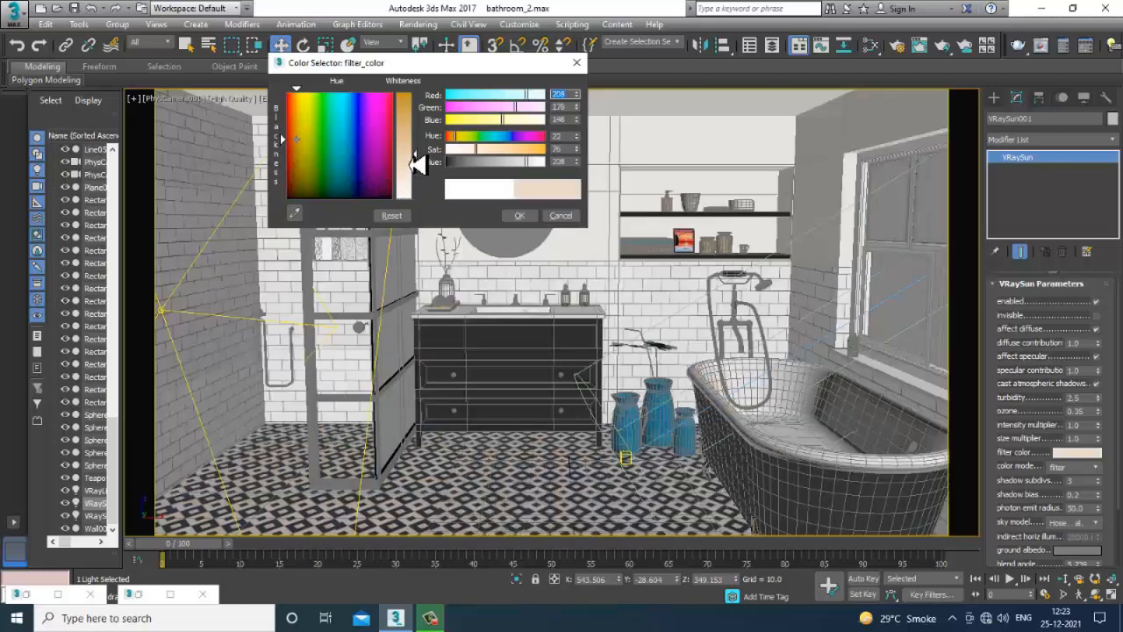
pyautogui.click(525, 219)
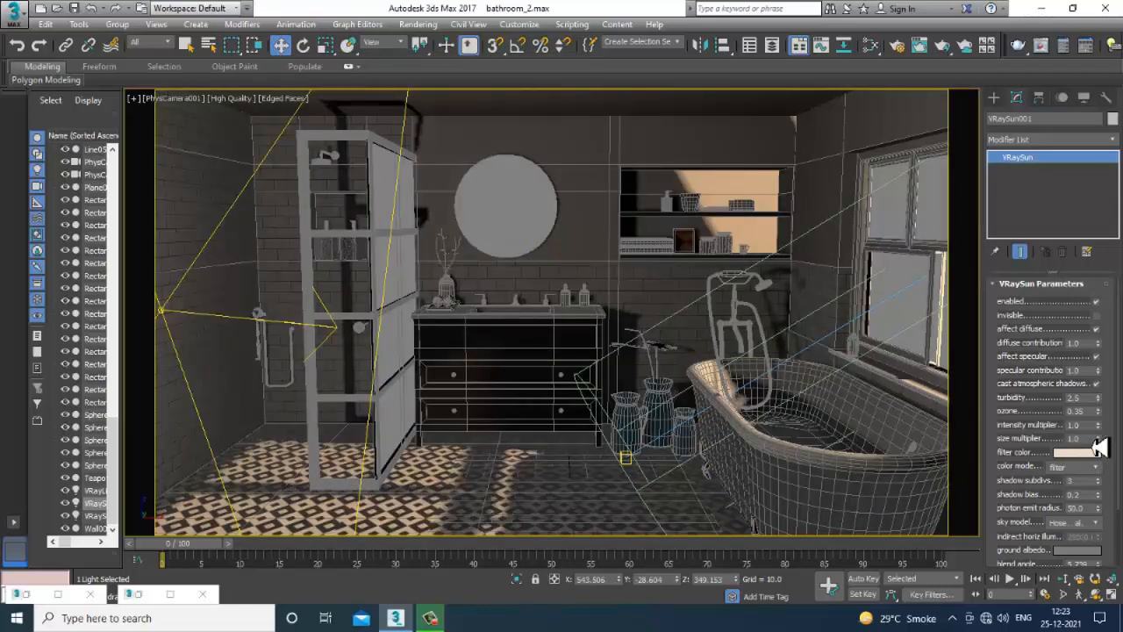
# Step: Set the VRaySun's photon emit radius to about 104.4
pyautogui.press('p')
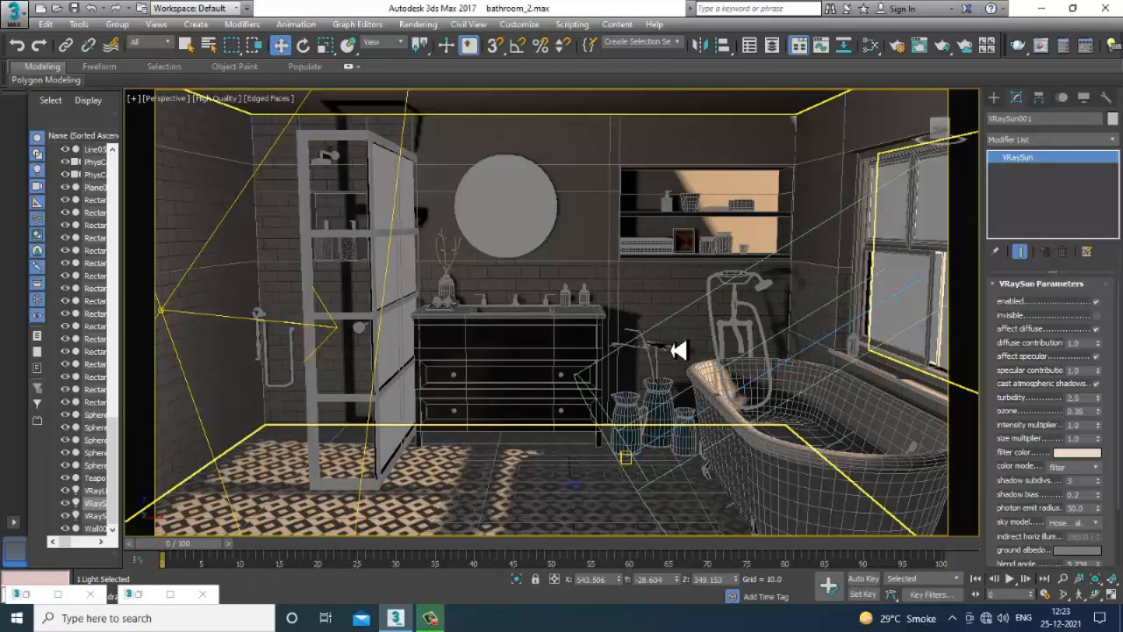
pyautogui.scroll(-5, 701, 351)
pyautogui.keyDown('alt'); pyautogui.moveTo(704, 381); pyautogui.dragTo(698, 386, button='middle'); pyautogui.keyUp('alt')
pyautogui.scroll(-4, 702, 391)
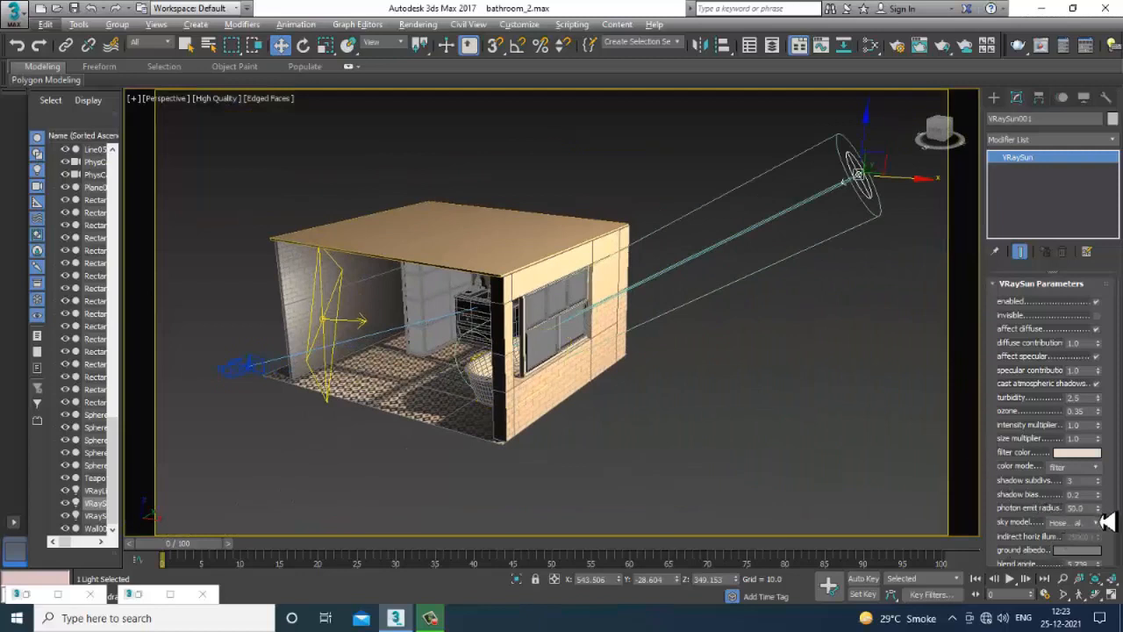
pyautogui.moveTo(1107, 521); pyautogui.dragTo(1097, 408)
pyautogui.keyDown('alt'); pyautogui.moveTo(609, 438); pyautogui.dragTo(522, 378, button='middle'); pyautogui.keyUp('alt')
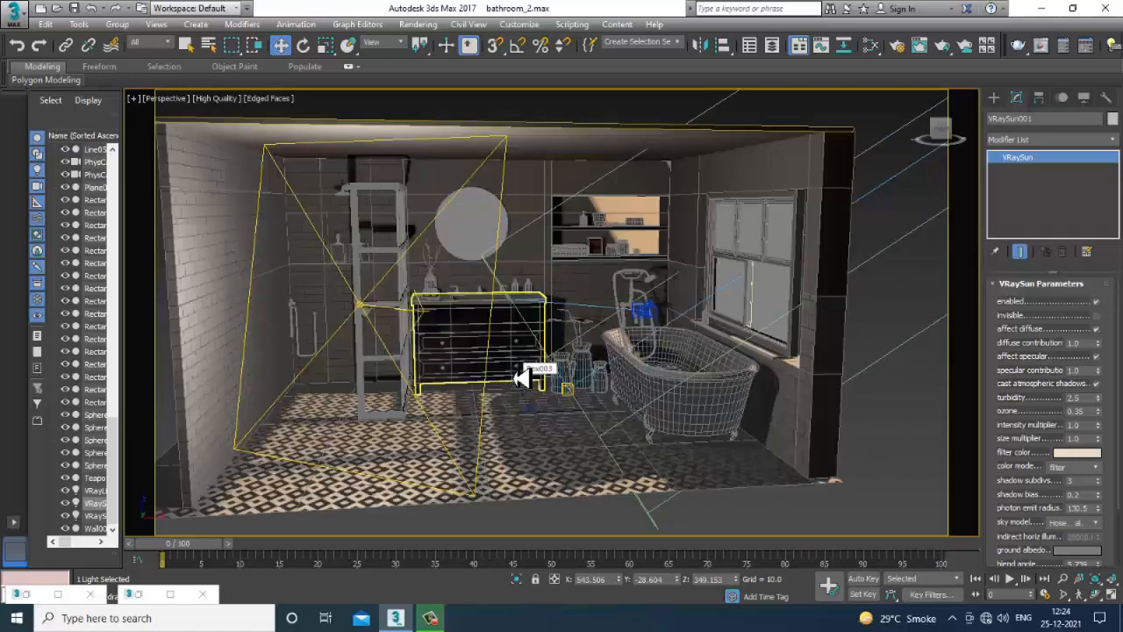
pyautogui.keyDown('alt'); pyautogui.moveTo(669, 421); pyautogui.dragTo(620, 428, button='middle'); pyautogui.keyUp('alt')
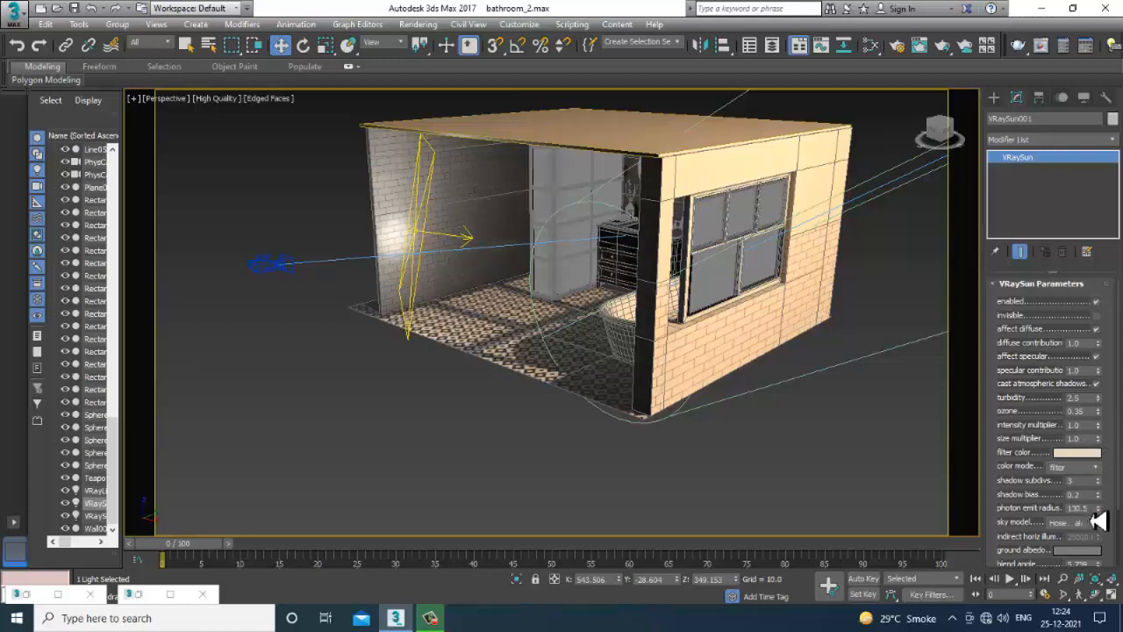
pyautogui.moveTo(1104, 519); pyautogui.dragTo(1110, 533)
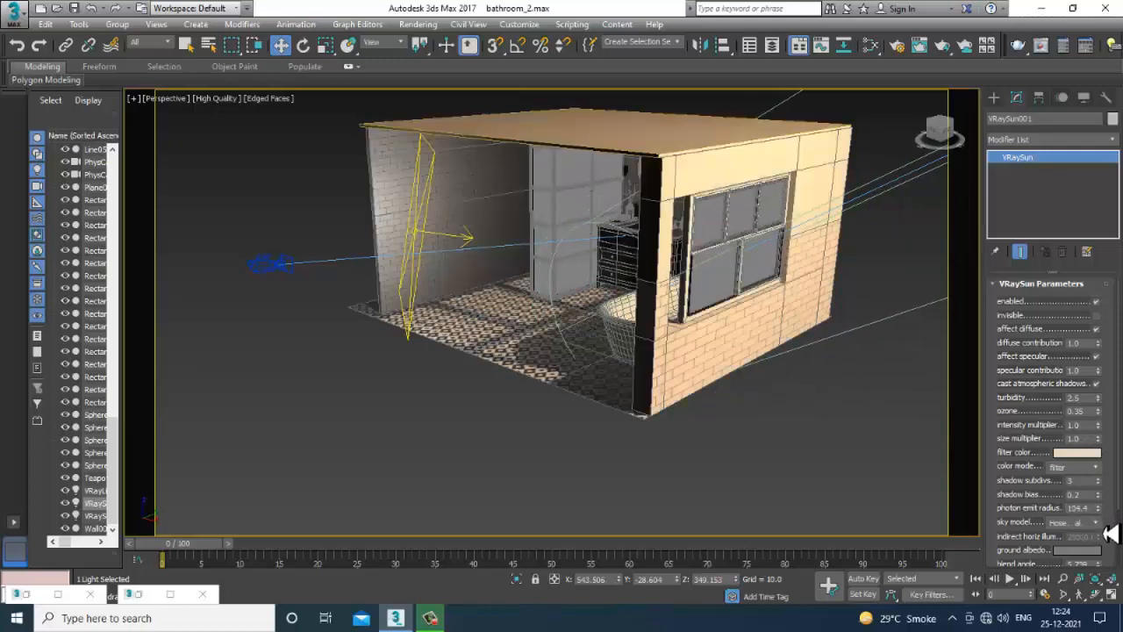
# Step: Try the VRaySun farther toward the room's open end at about Y -110.6 and inspect the light inside the room
pyautogui.keyDown('alt'); pyautogui.moveTo(812, 457); pyautogui.dragTo(761, 455, button='middle'); pyautogui.keyUp('alt')
pyautogui.scroll(-5, 757, 455)
pyautogui.keyDown('alt'); pyautogui.moveTo(785, 406); pyautogui.dragTo(687, 436, button='middle'); pyautogui.keyUp('alt')
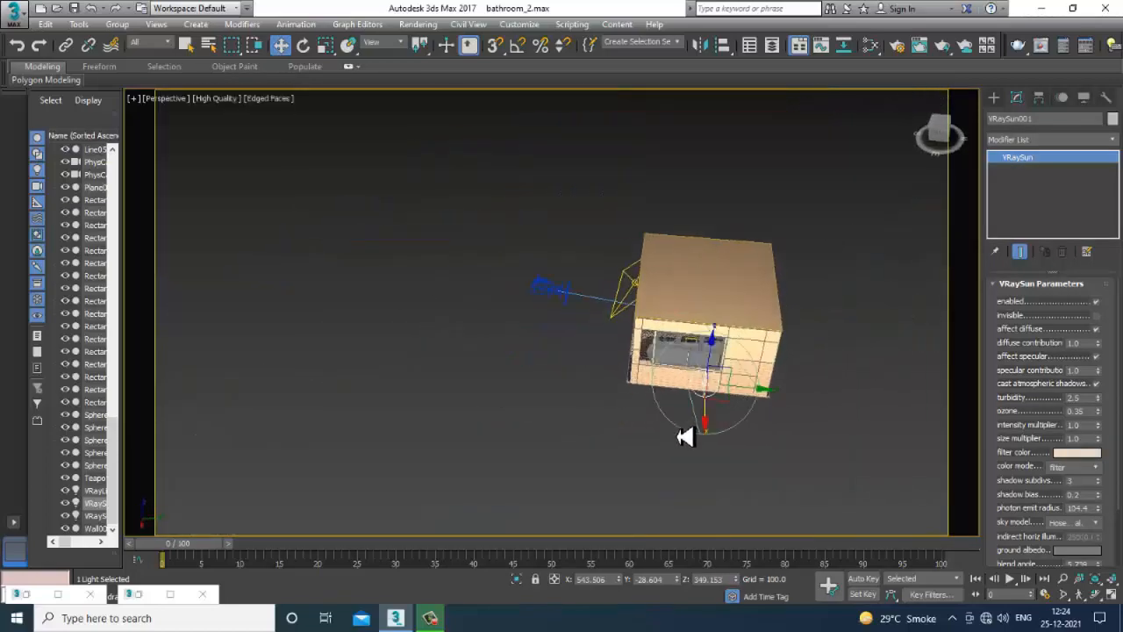
pyautogui.moveTo(760, 402); pyautogui.dragTo(728, 405)
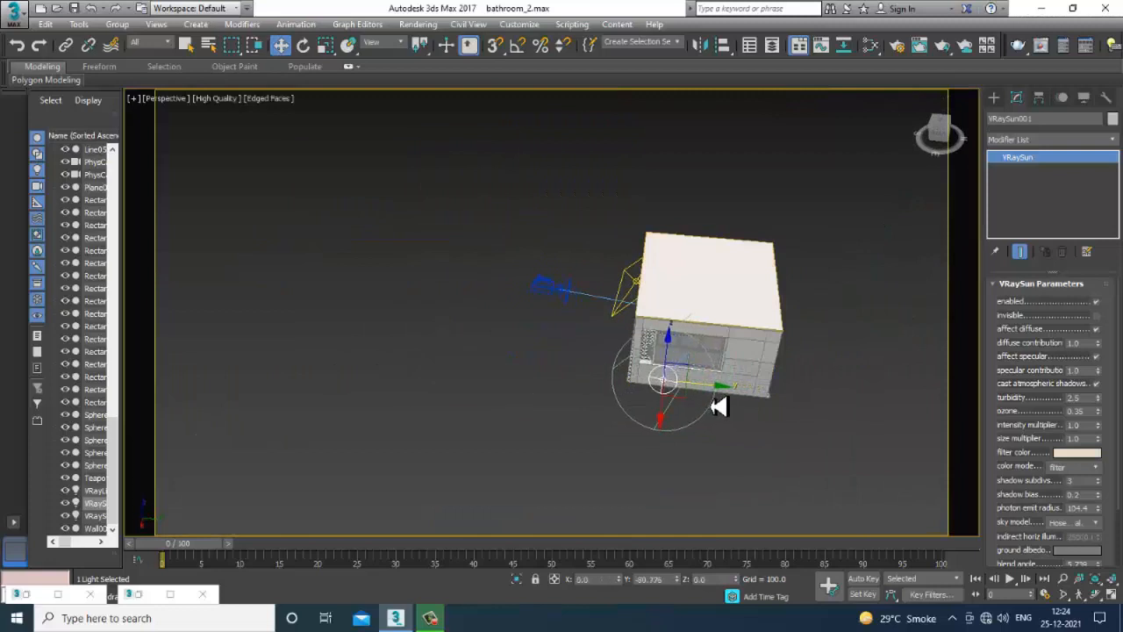
pyautogui.keyDown('alt'); pyautogui.moveTo(718, 406); pyautogui.dragTo(703, 384, button='middle'); pyautogui.keyUp('alt')
pyautogui.scroll(3, 616, 403)
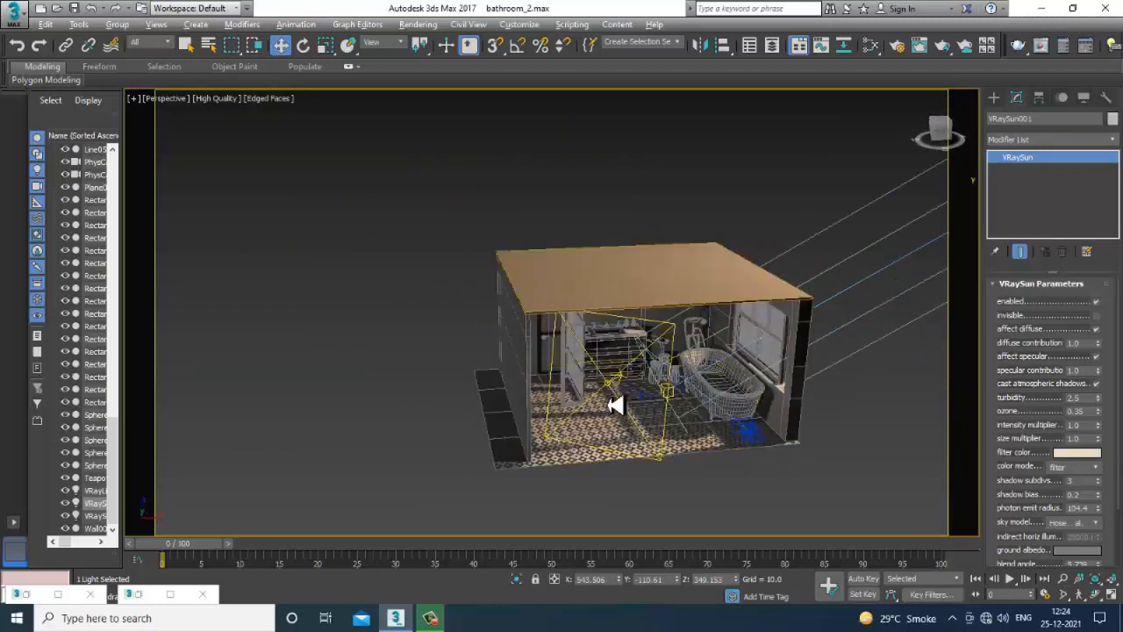
pyautogui.keyDown('alt'); pyautogui.moveTo(614, 403); pyautogui.dragTo(682, 411, button='middle'); pyautogui.keyUp('alt')
pyautogui.scroll(3, 682, 410)
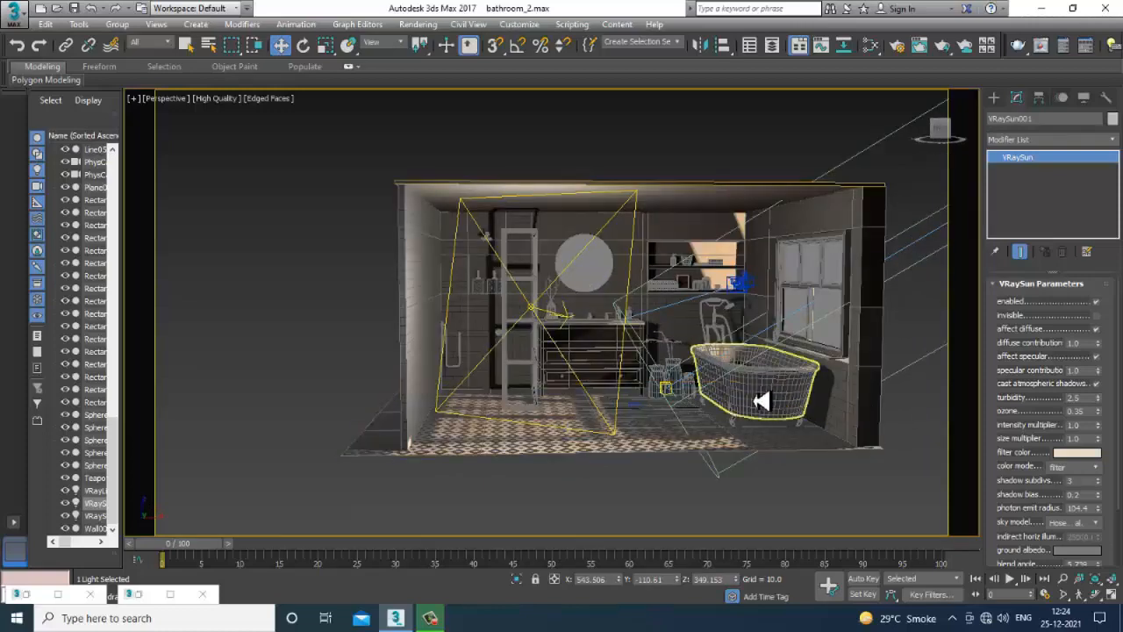
# Step: Move the VRaySun along Y to about -23.5 so it faces the window wall
pyautogui.moveTo(762, 398); pyautogui.dragTo(579, 464, button='middle')
pyautogui.scroll(-3, 653, 441)
pyautogui.keyDown('alt'); pyautogui.moveTo(712, 429); pyautogui.dragTo(690, 415, button='middle'); pyautogui.keyUp('alt')
pyautogui.moveTo(609, 334)
pyautogui.mouseDown()
pyautogui.moveTo(619, 326)
pyautogui.moveTo(674, 352)
pyautogui.mouseUp()
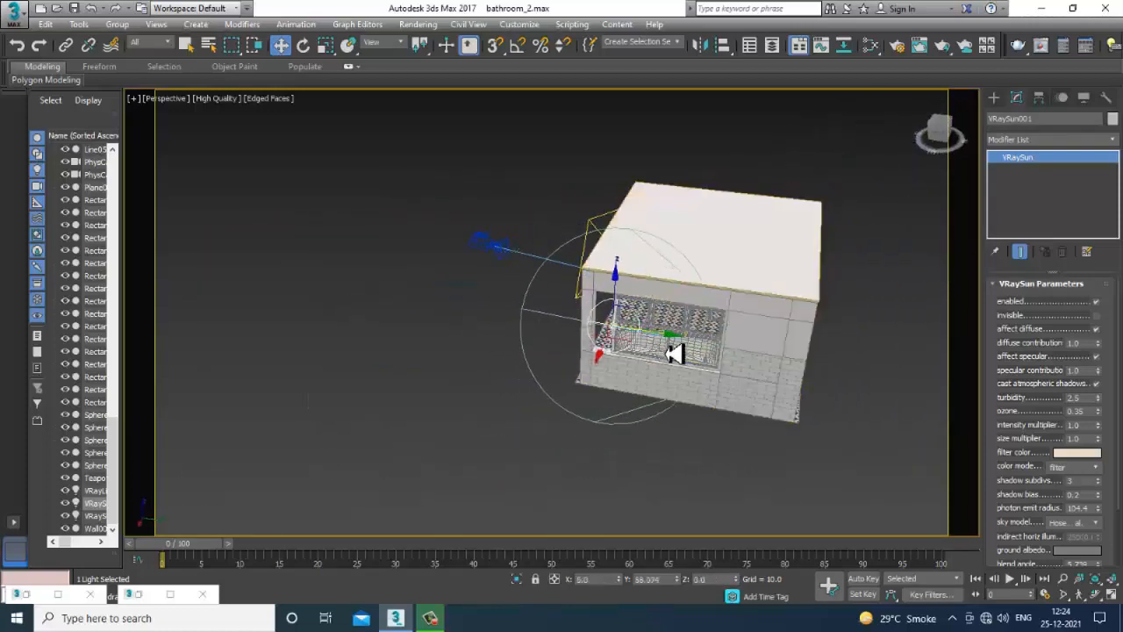
pyautogui.keyDown('alt'); pyautogui.moveTo(691, 354); pyautogui.dragTo(556, 383, button='middle'); pyautogui.keyUp('alt')
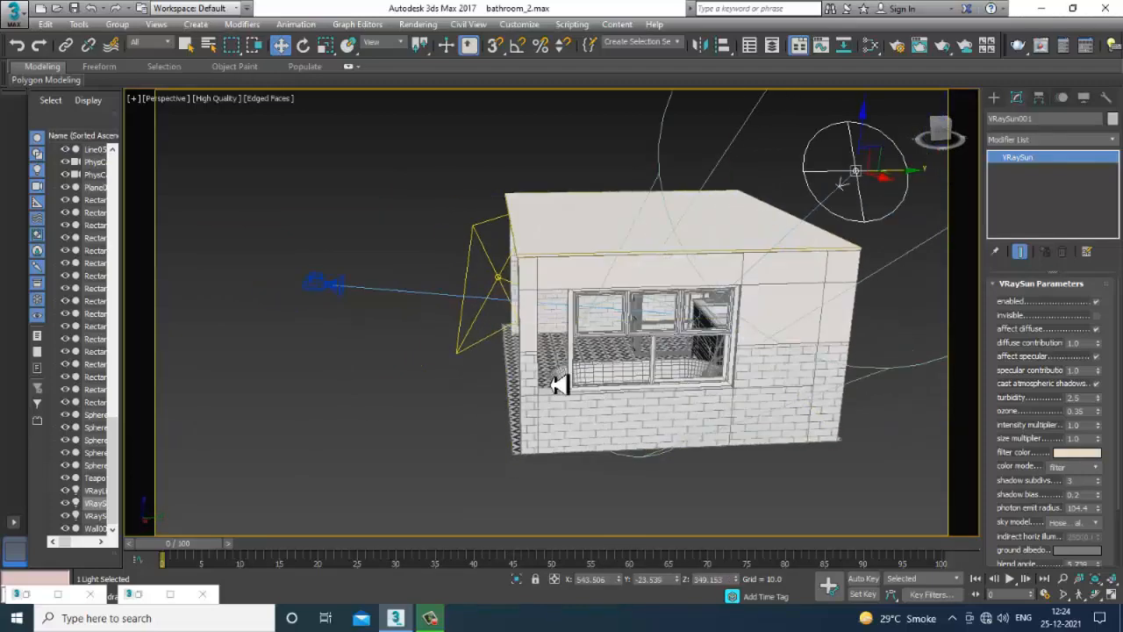
# Step: Widen the outer window frame by moving its end vertices about 30 units along Y toward the room's open end
pyautogui.scroll(5, 579, 375)
pyautogui.click(710, 248)
pyautogui.scroll(-5, 712, 283)
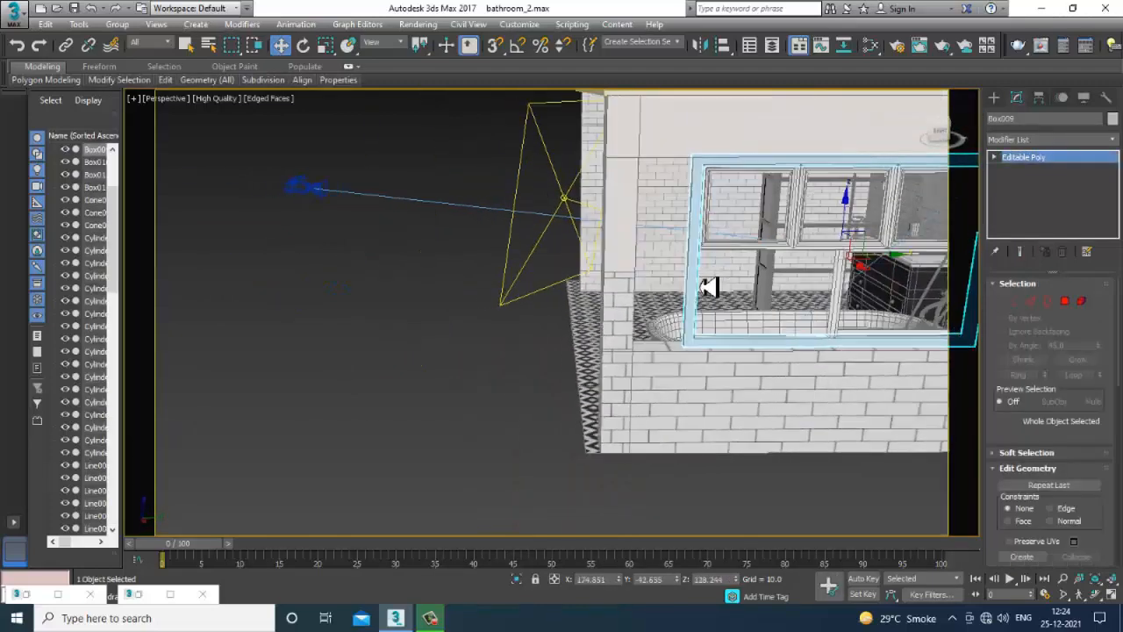
pyautogui.press('1')
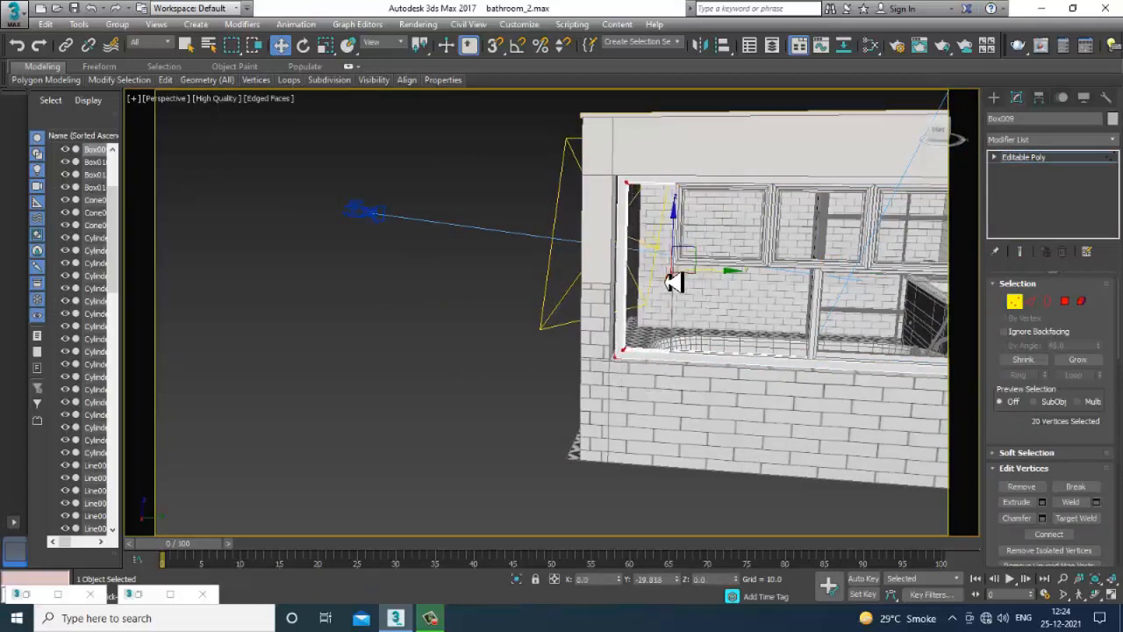
pyautogui.click(1025, 158)
# Step: Extend the inner window sashes by moving their end vertices along Y to about -160, and finish editing the sashes
pyautogui.click(664, 276)
pyautogui.scroll(4, 682, 261)
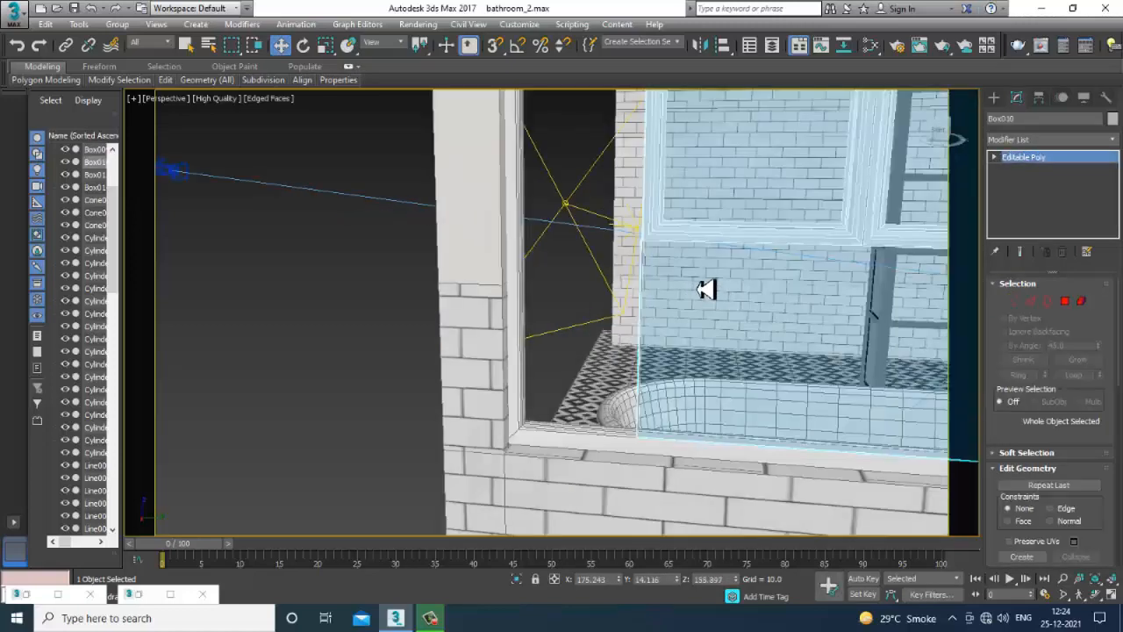
pyautogui.press('1')
pyautogui.scroll(-3, 706, 282)
pyautogui.moveTo(704, 273); pyautogui.dragTo(688, 323, button='middle')
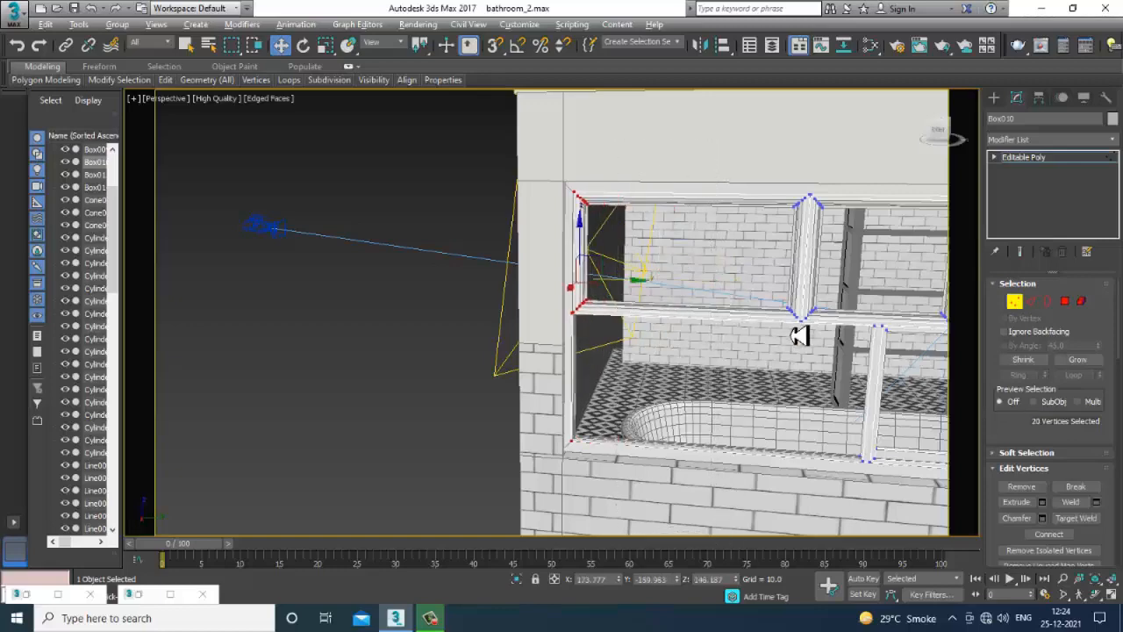
pyautogui.keyDown('alt'); pyautogui.moveTo(799, 336); pyautogui.dragTo(698, 363, button='middle'); pyautogui.keyUp('alt')
pyautogui.keyDown('alt'); pyautogui.moveTo(685, 384); pyautogui.dragTo(674, 380, button='middle'); pyautogui.keyUp('alt')
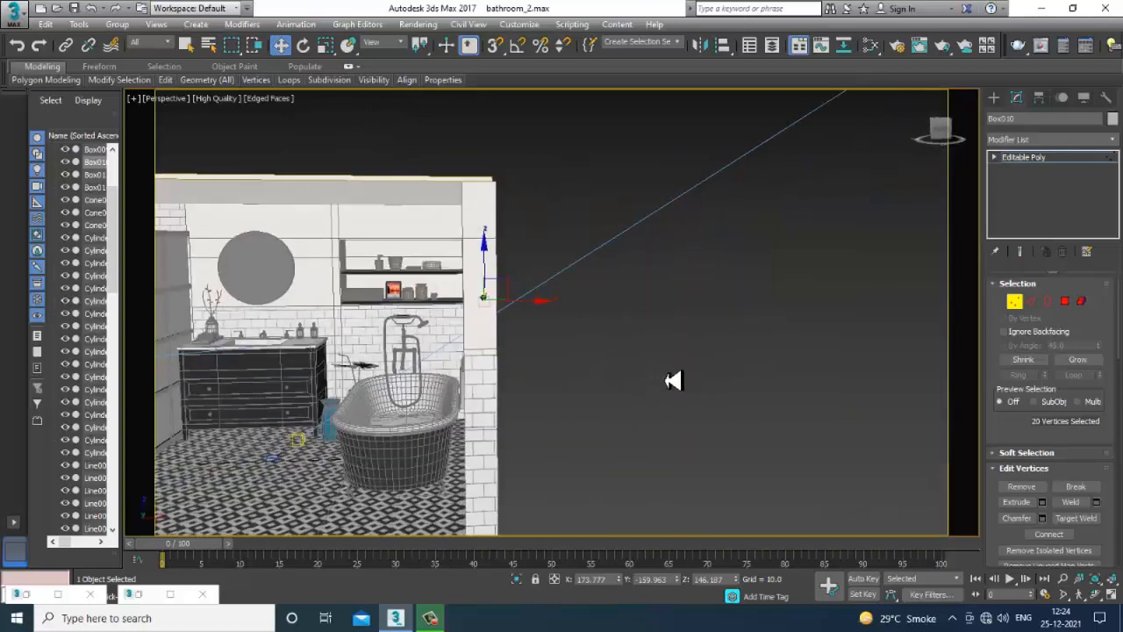
pyautogui.keyDown('alt'); pyautogui.moveTo(456, 353); pyautogui.dragTo(625, 373, button='middle'); pyautogui.keyUp('alt')
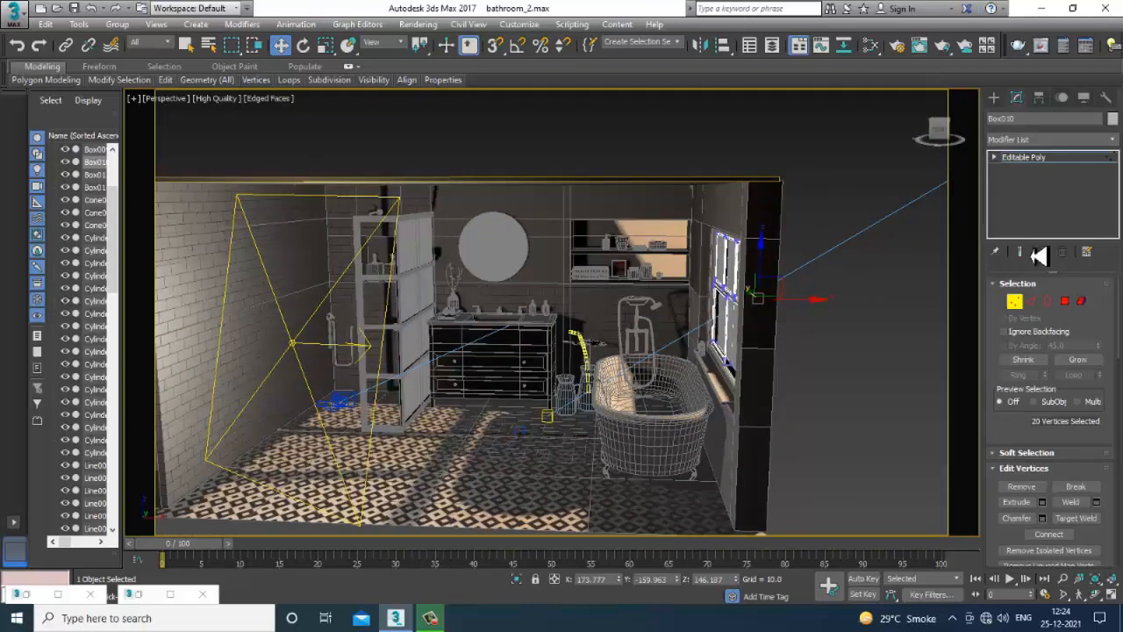
pyautogui.click(1049, 159)
# Step: Select the VRaySun and raise it to about Z 435, keeping its X position
pyautogui.scroll(-3, 822, 304)
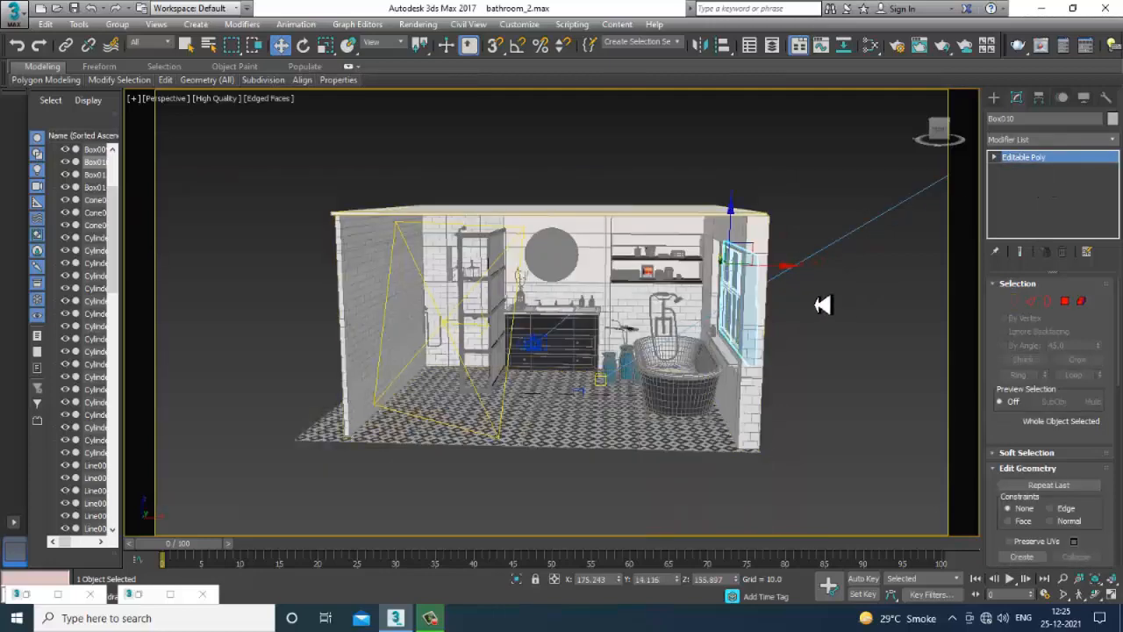
pyautogui.keyDown('alt'); pyautogui.moveTo(822, 303); pyautogui.dragTo(734, 278, button='middle'); pyautogui.keyUp('alt')
pyautogui.click(594, 235)
pyautogui.moveTo(728, 256); pyautogui.dragTo(936, 224)
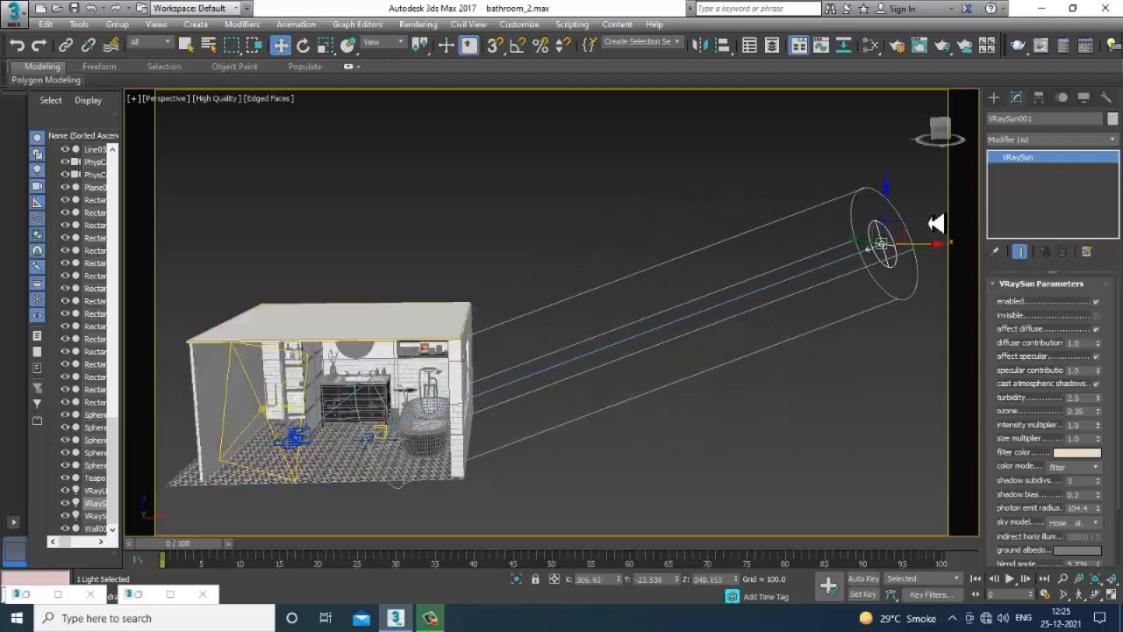
pyautogui.hotkey('ctrl', 'z')
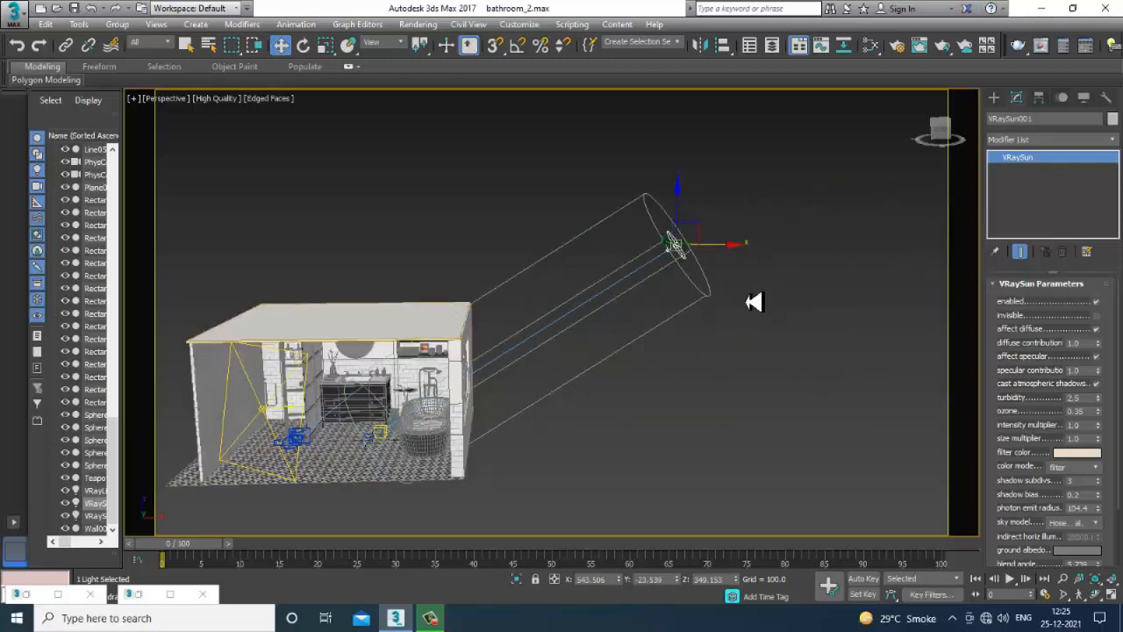
pyautogui.moveTo(673, 246)
pyautogui.mouseDown()
pyautogui.moveTo(672, 171)
pyautogui.moveTo(676, 184)
pyautogui.mouseUp()
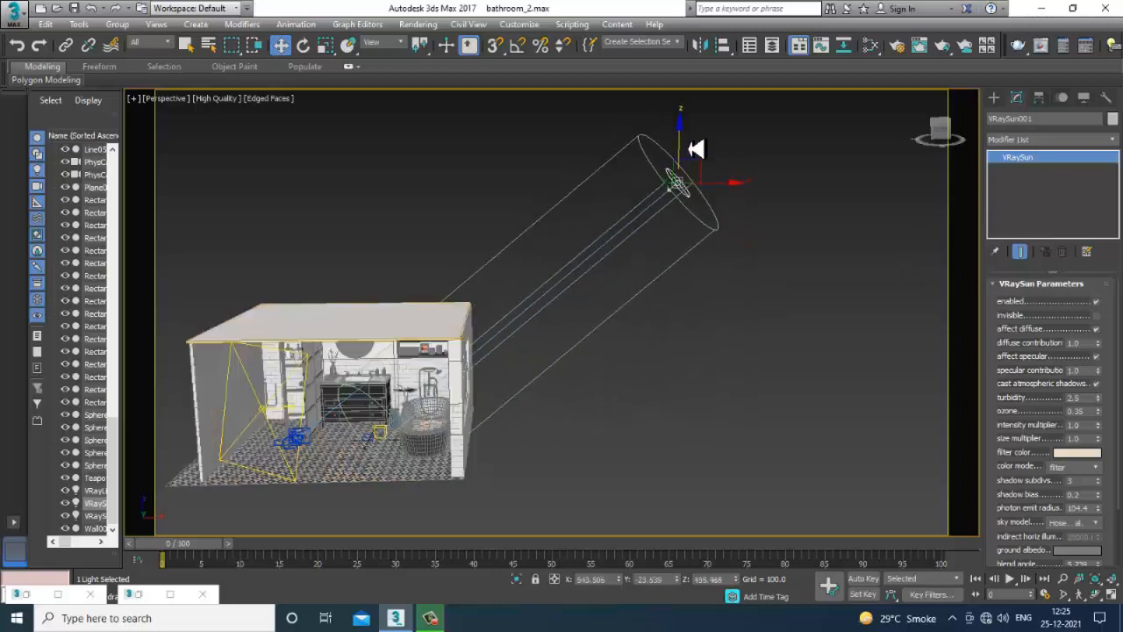
# Step: Thicken the ceiling by raising its top polygon to about Z 231
pyautogui.click(457, 328)
pyautogui.press('1')
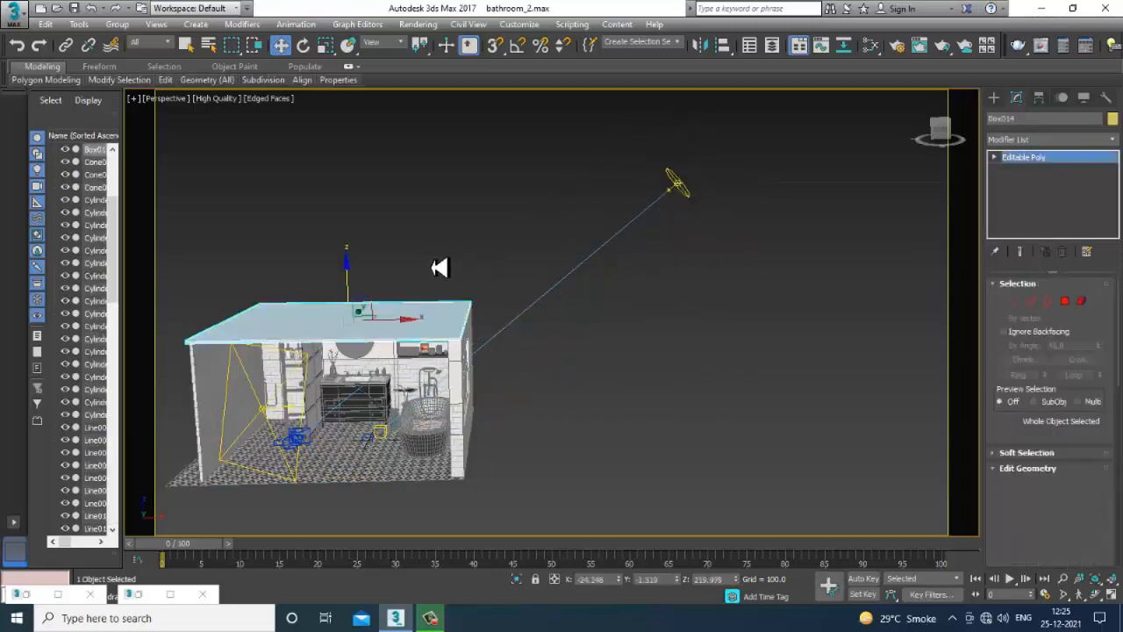
pyautogui.moveTo(422, 252); pyautogui.dragTo(494, 362)
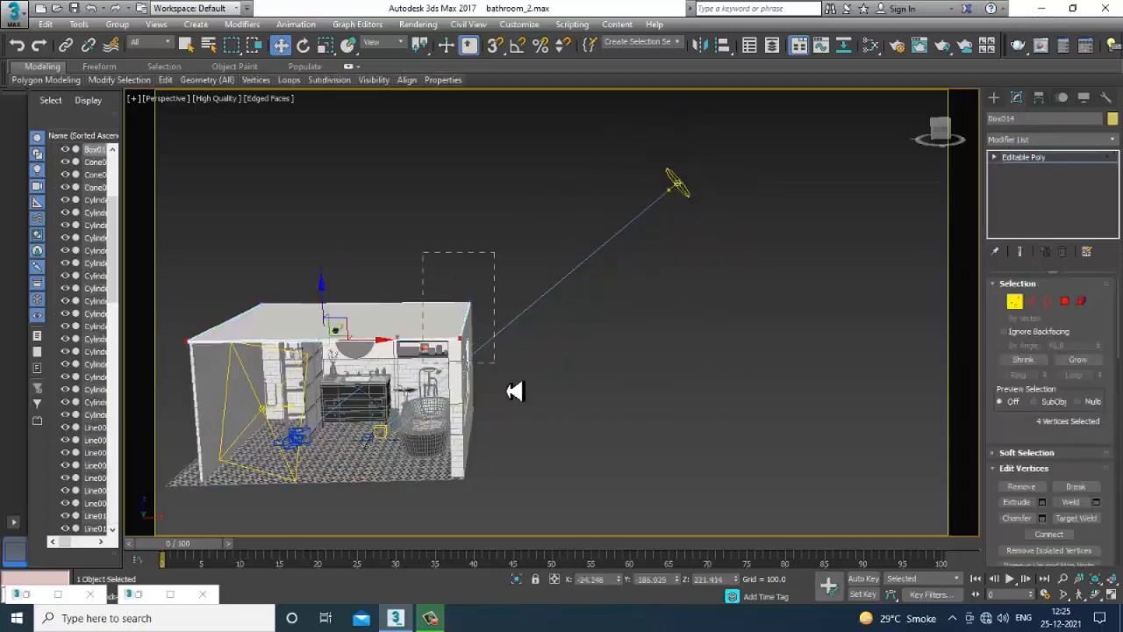
pyautogui.click(1064, 301)
pyautogui.click(351, 299)
pyautogui.moveTo(351, 298)
pyautogui.mouseDown()
pyautogui.moveTo(353, 281)
pyautogui.moveTo(370, 292)
pyautogui.mouseUp()
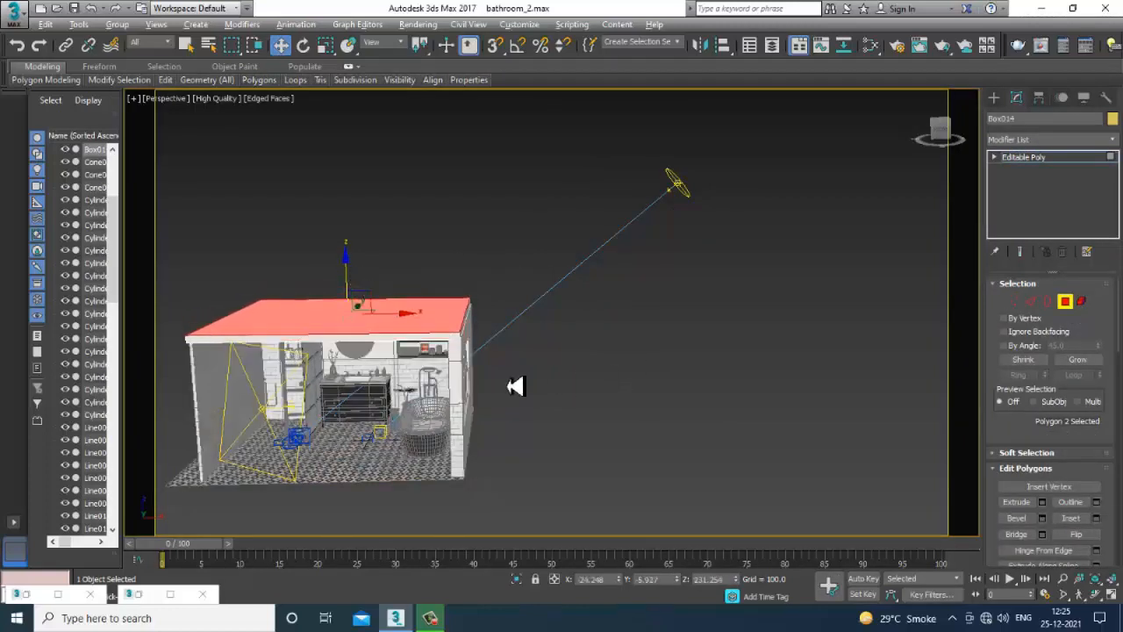
pyautogui.keyDown('alt'); pyautogui.moveTo(517, 386); pyautogui.dragTo(523, 385, button='middle'); pyautogui.keyUp('alt')
# Step: Move the ceiling's four window-side vertices outward along X to about 183
pyautogui.press('1')
pyautogui.moveTo(421, 230); pyautogui.dragTo(506, 369)
pyautogui.moveTo(519, 329); pyautogui.dragTo(525, 323)
# Step: In the Front view, move the ceiling's four vertices opposite the window outward along X to about -237
pyautogui.hotkey('alt', 'w')
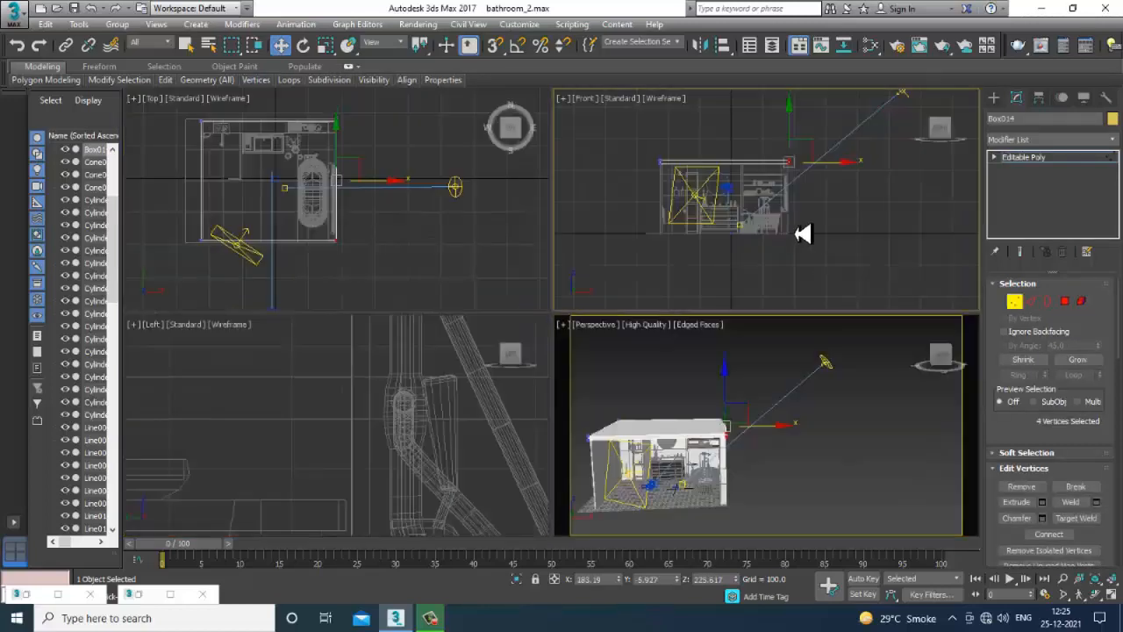
pyautogui.moveTo(802, 233); pyautogui.dragTo(748, 233, button='middle')
pyautogui.hotkey('alt', 'w')
pyautogui.scroll(3, 494, 333)
pyautogui.moveTo(281, 295); pyautogui.dragTo(404, 355, button='middle')
pyautogui.moveTo(298, 249); pyautogui.dragTo(371, 347)
pyautogui.scroll(2, 348, 307)
pyautogui.moveTo(353, 297); pyautogui.dragTo(340, 297)
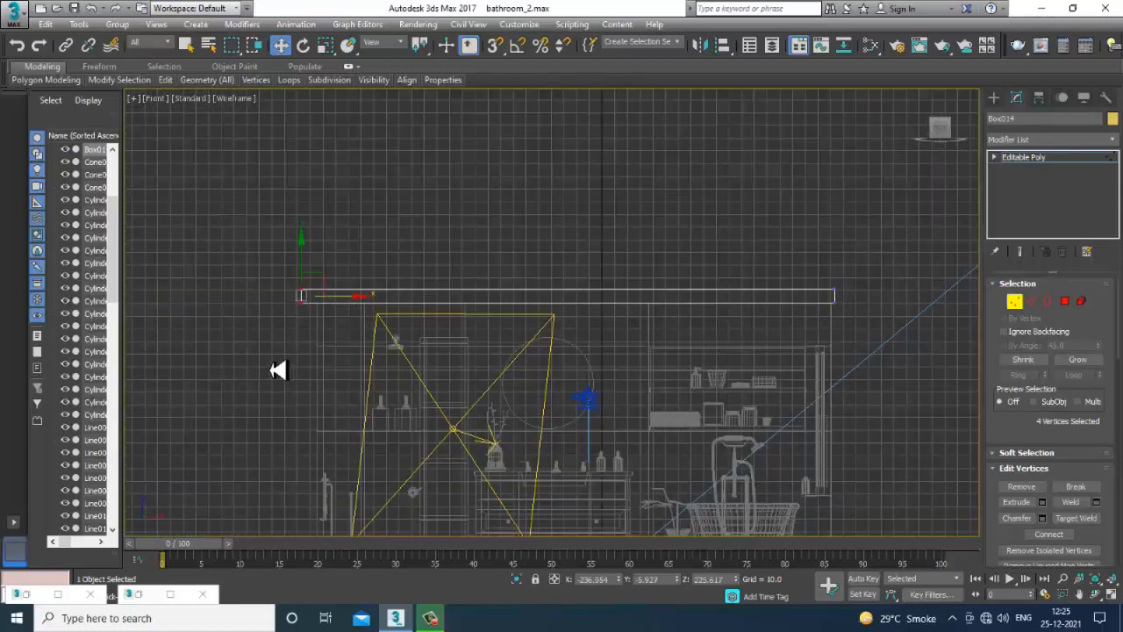
# Step: Lower the ceiling's four bottom vertices to about Z 218 and return to the full Perspective view
pyautogui.moveTo(269, 361); pyautogui.dragTo(887, 300)
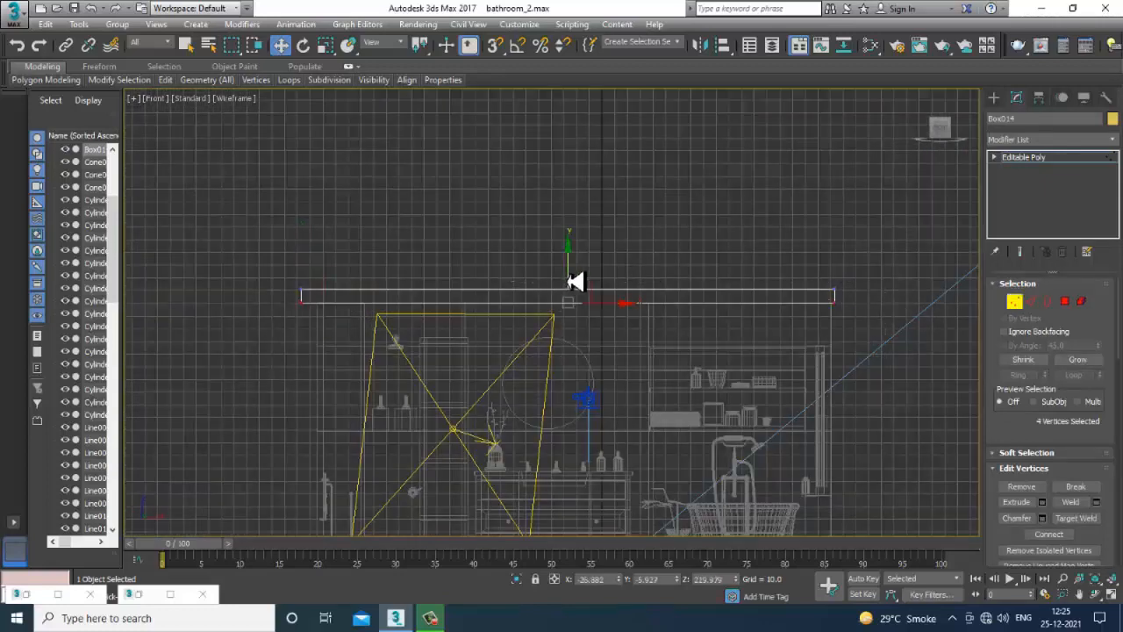
pyautogui.moveTo(574, 281); pyautogui.dragTo(580, 285)
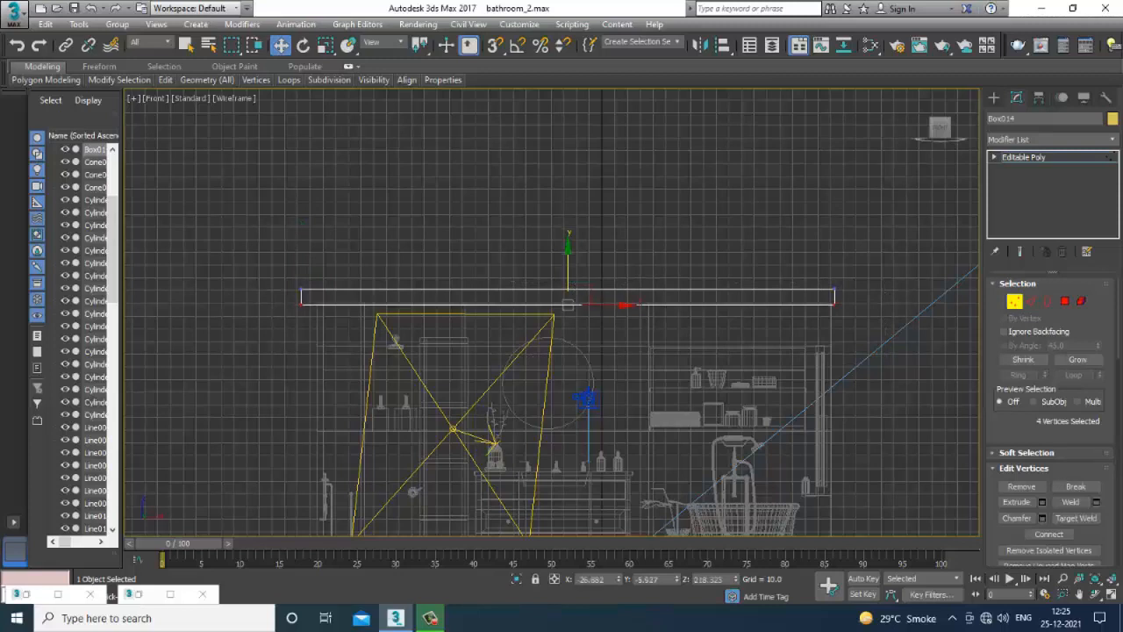
pyautogui.click(1023, 157)
pyautogui.hotkey('alt', 'w')
pyautogui.rightClick(805, 383)
pyautogui.hotkey('alt', 'w')
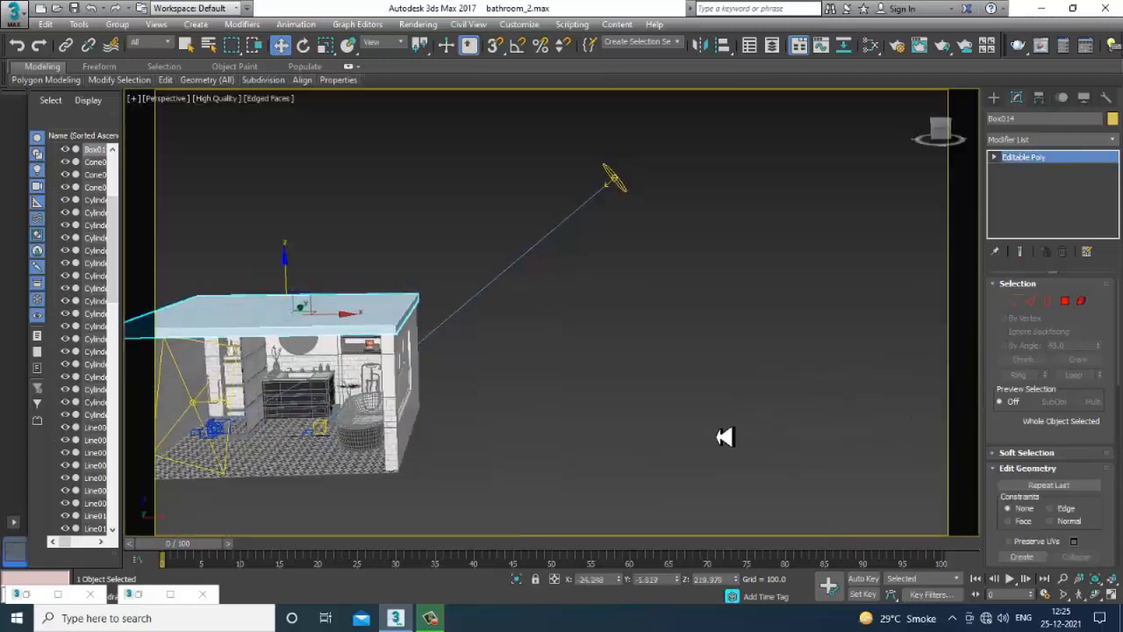
# Step: Select the VRaySun and move it away from the window wall along X to about 630
pyautogui.press('z')
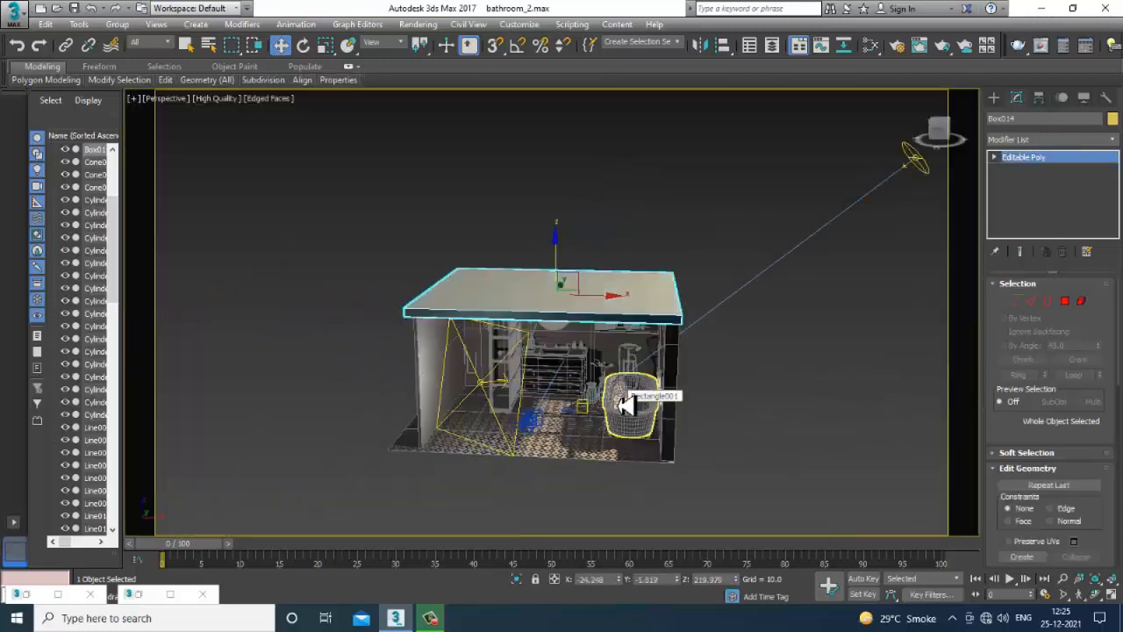
pyautogui.scroll(6, 648, 395)
pyautogui.scroll(-4, 658, 395)
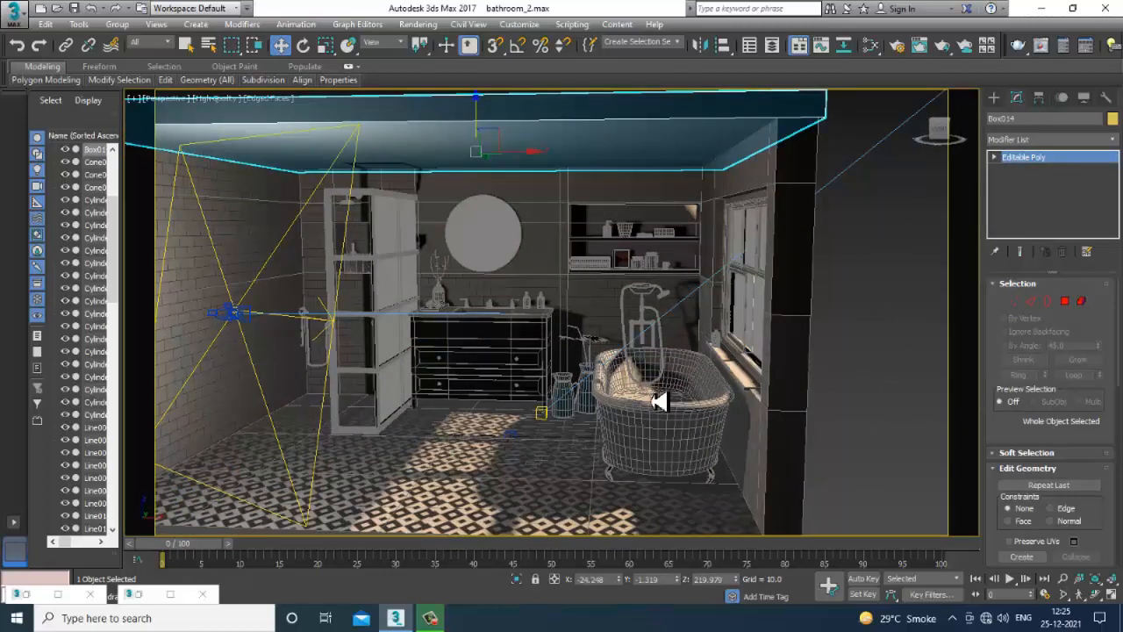
pyautogui.moveTo(649, 402); pyautogui.dragTo(566, 403, button='middle')
pyautogui.moveTo(726, 387); pyautogui.dragTo(581, 408, button='middle')
pyautogui.scroll(-4, 648, 389)
pyautogui.click(677, 205)
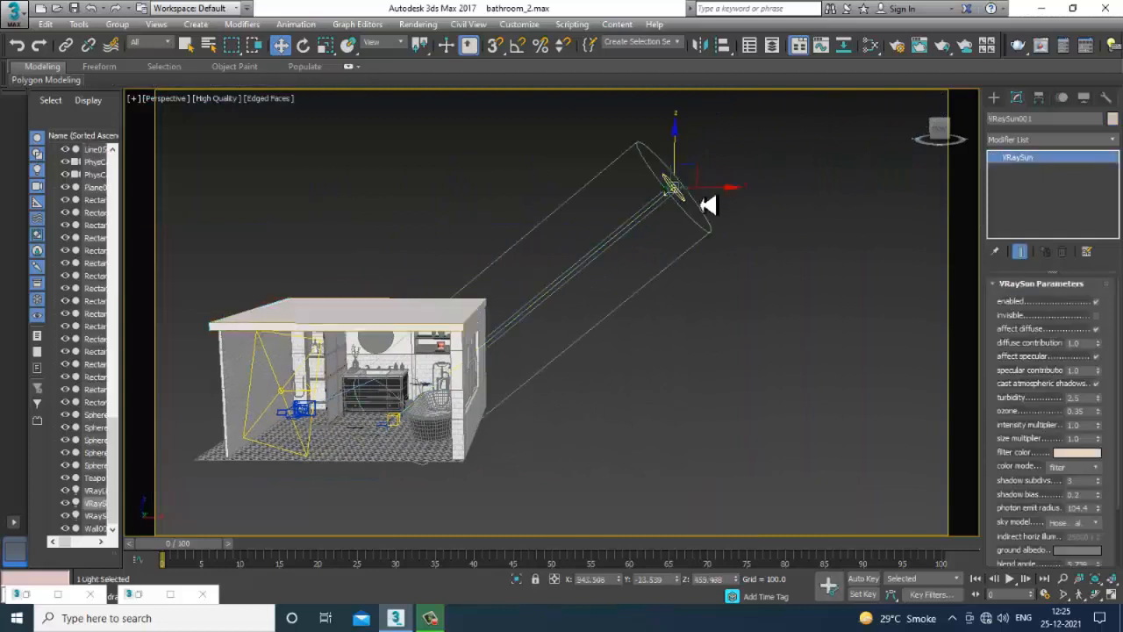
pyautogui.moveTo(720, 199); pyautogui.dragTo(752, 206)
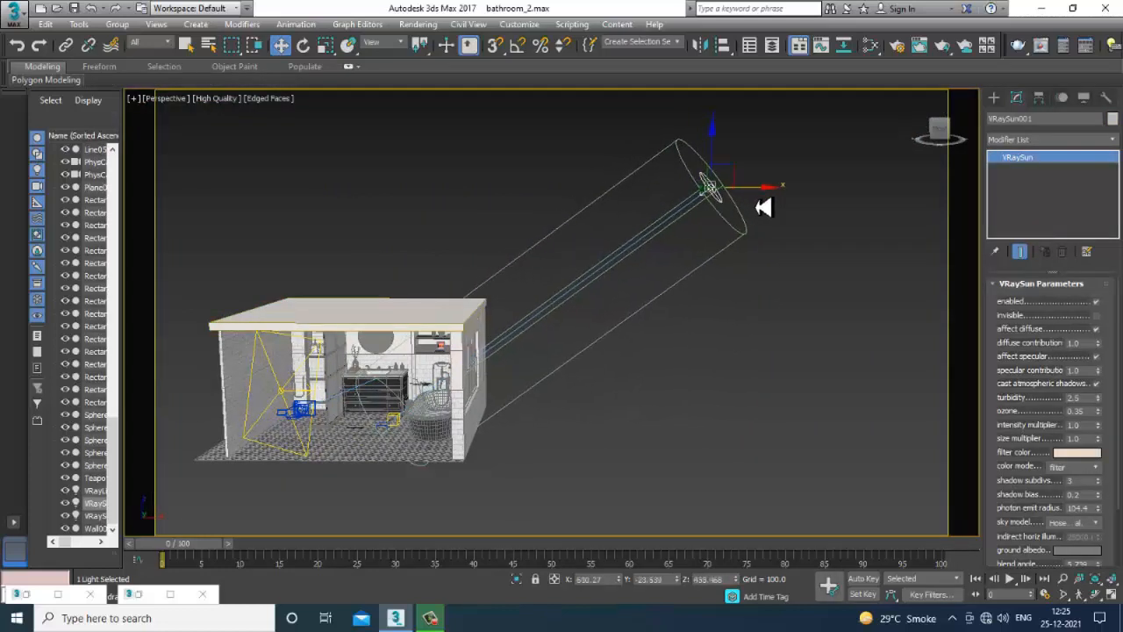
# Step: Check the sunlight falling into the room and test-render the scene through the camera
pyautogui.scroll(10, 614, 360)
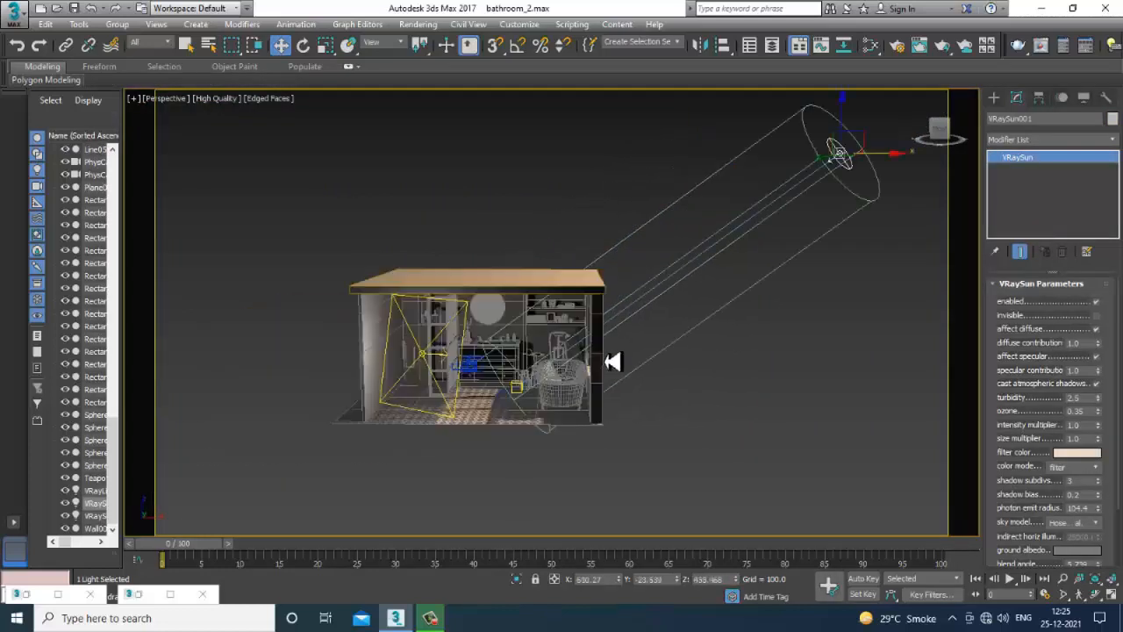
pyautogui.scroll(3, 628, 371)
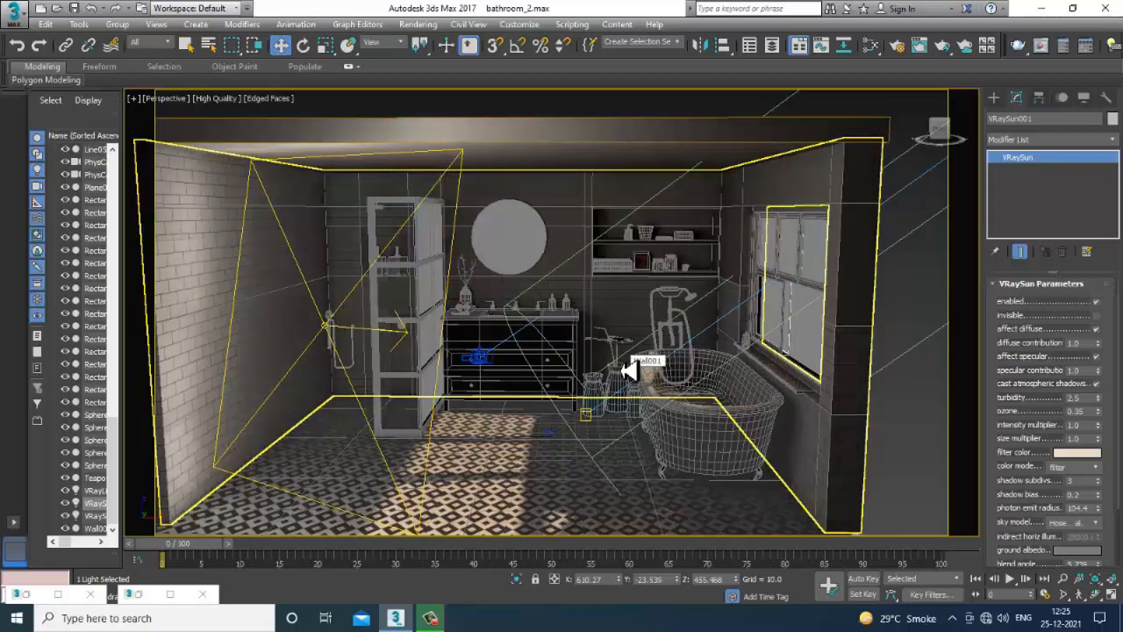
pyautogui.moveTo(623, 370); pyautogui.dragTo(509, 389, button='middle')
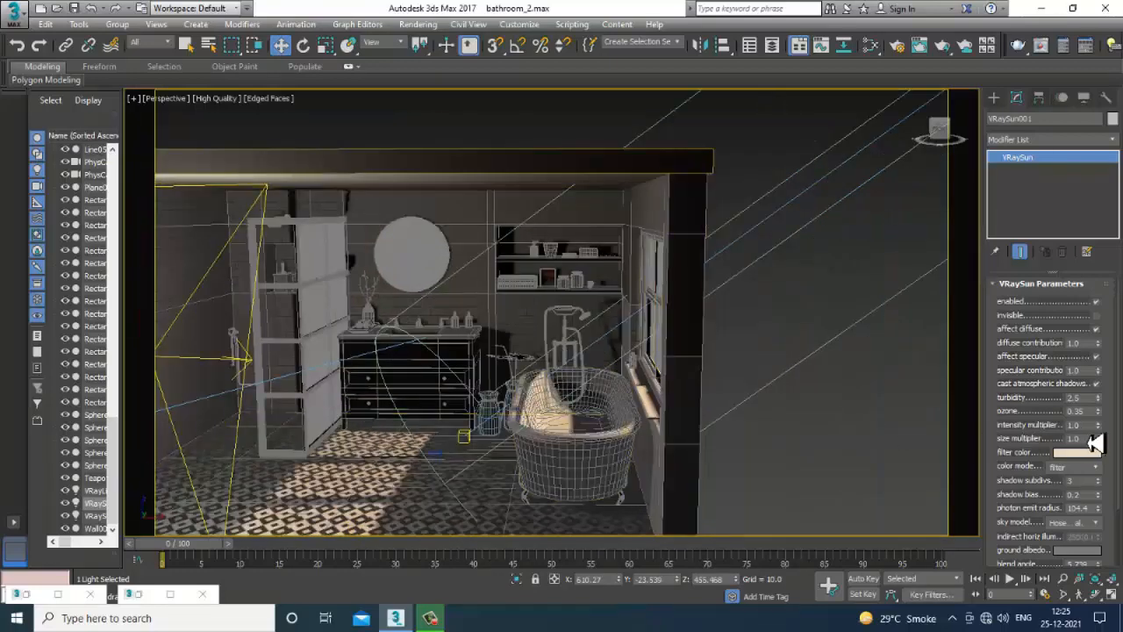
pyautogui.hotkey('shift', 'z')
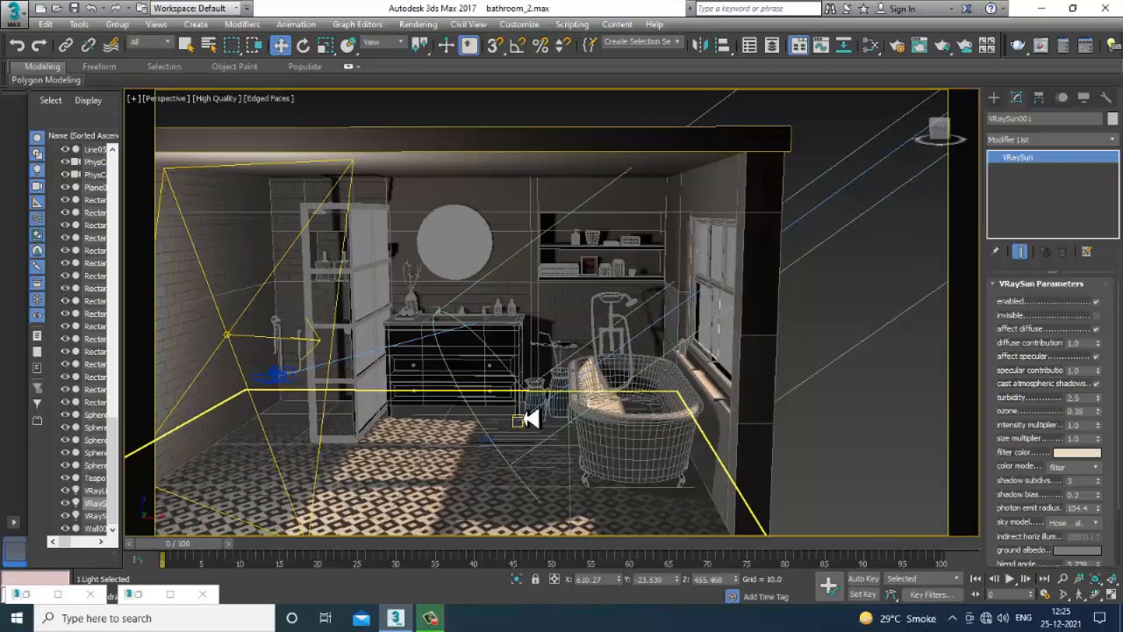
pyautogui.press('c')
pyautogui.hotkey('shift', 'q')
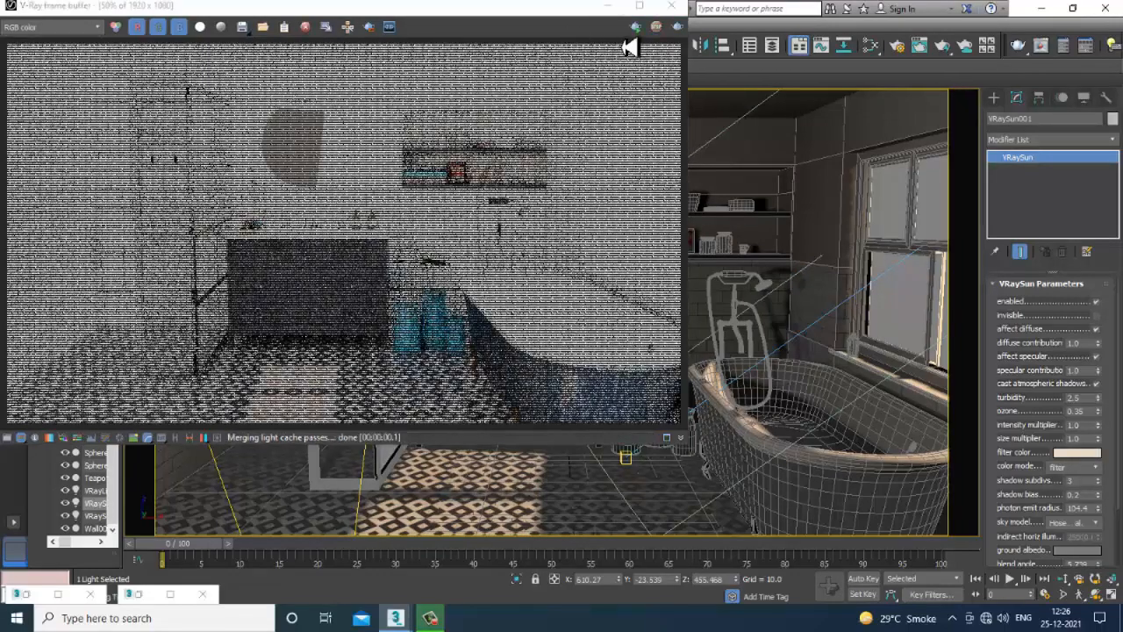
pyautogui.click(671, 7)
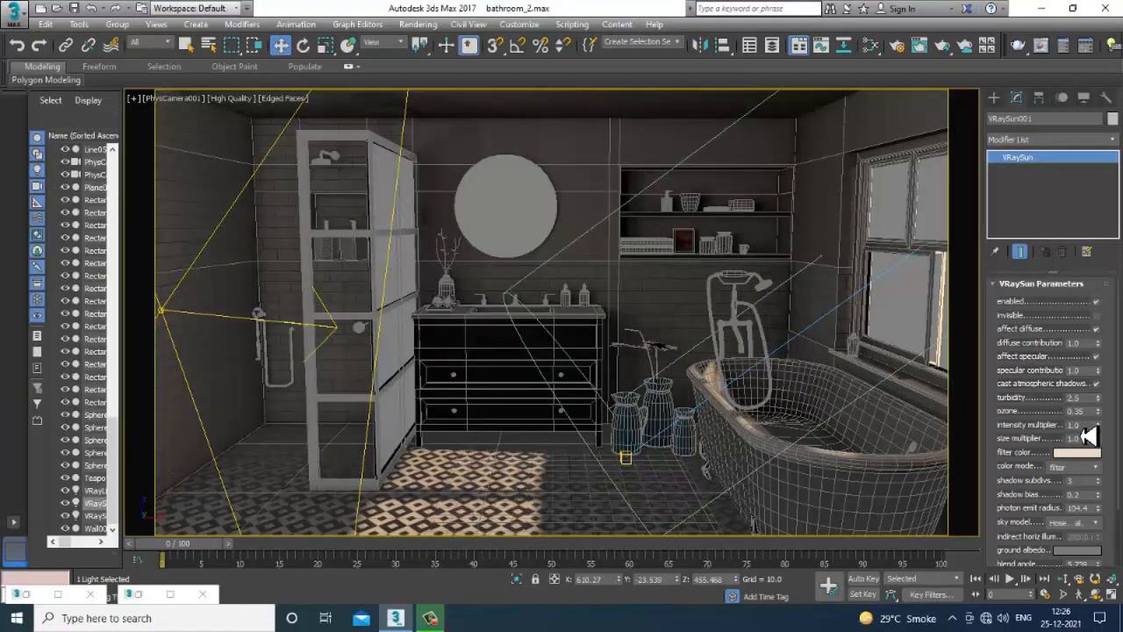
# Step: Set the VRaySun's intensity multiplier to 0.3 and run a test render of the camera view
pyautogui.moveTo(1083, 428); pyautogui.dragTo(1029, 430)
pyautogui.write('0')
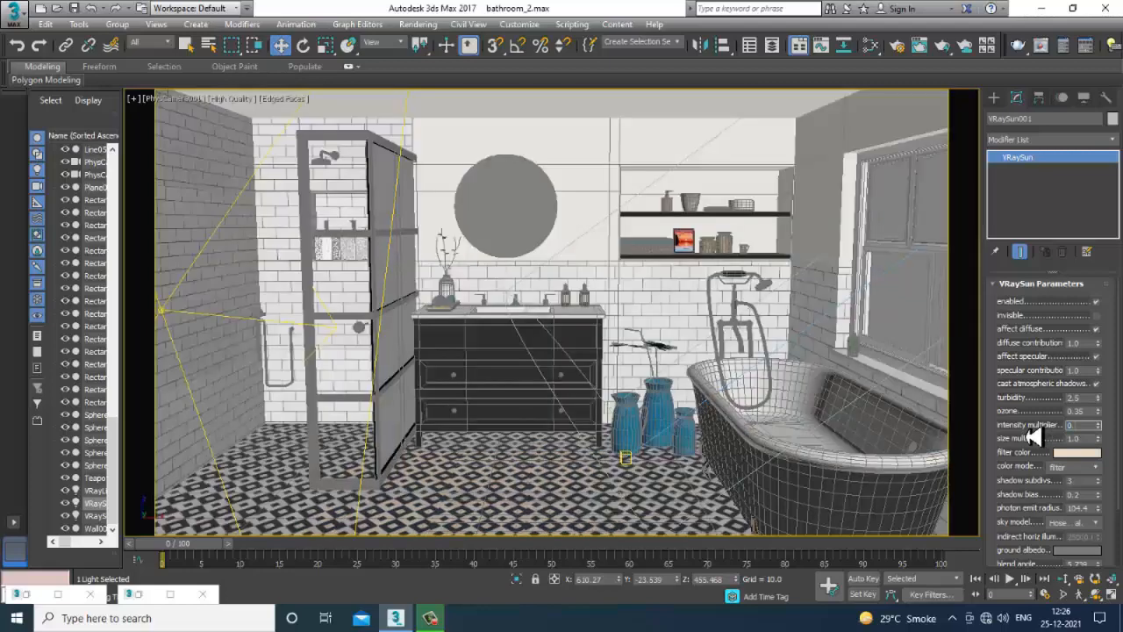
pyautogui.write('.3')
pyautogui.press('Return')
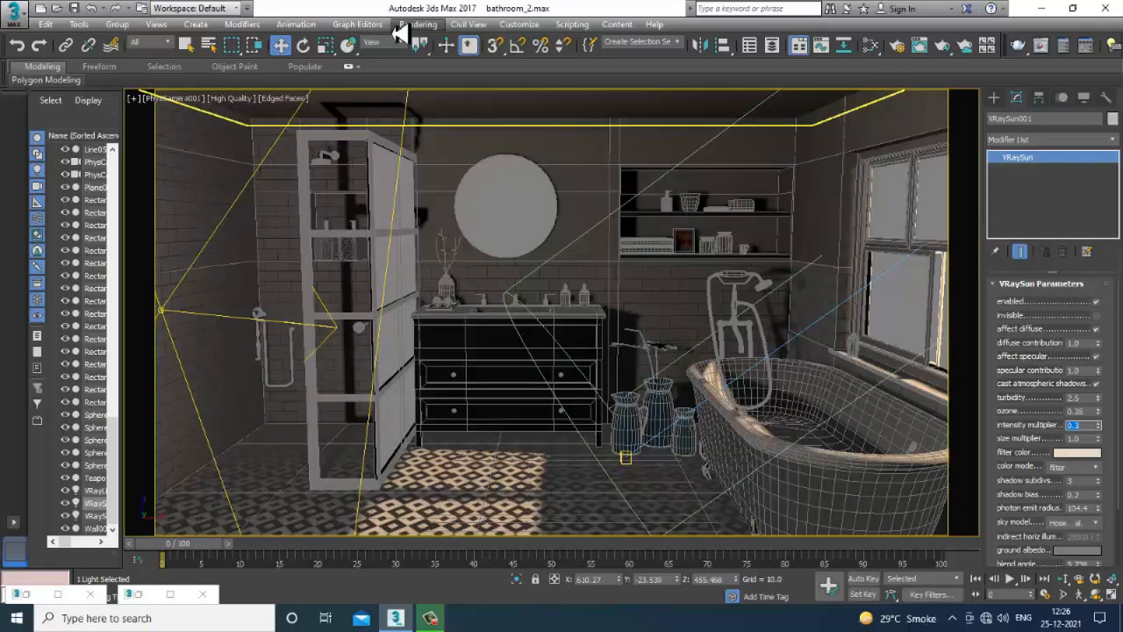
pyautogui.click(417, 24)
pyautogui.click(460, 40)
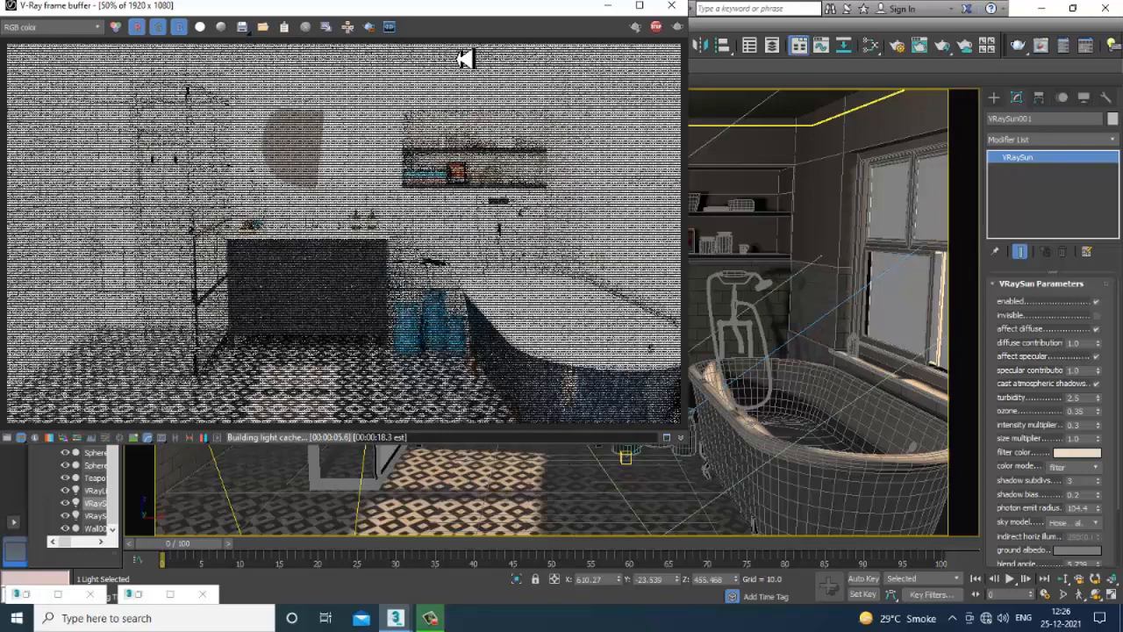
pyautogui.click(671, 6)
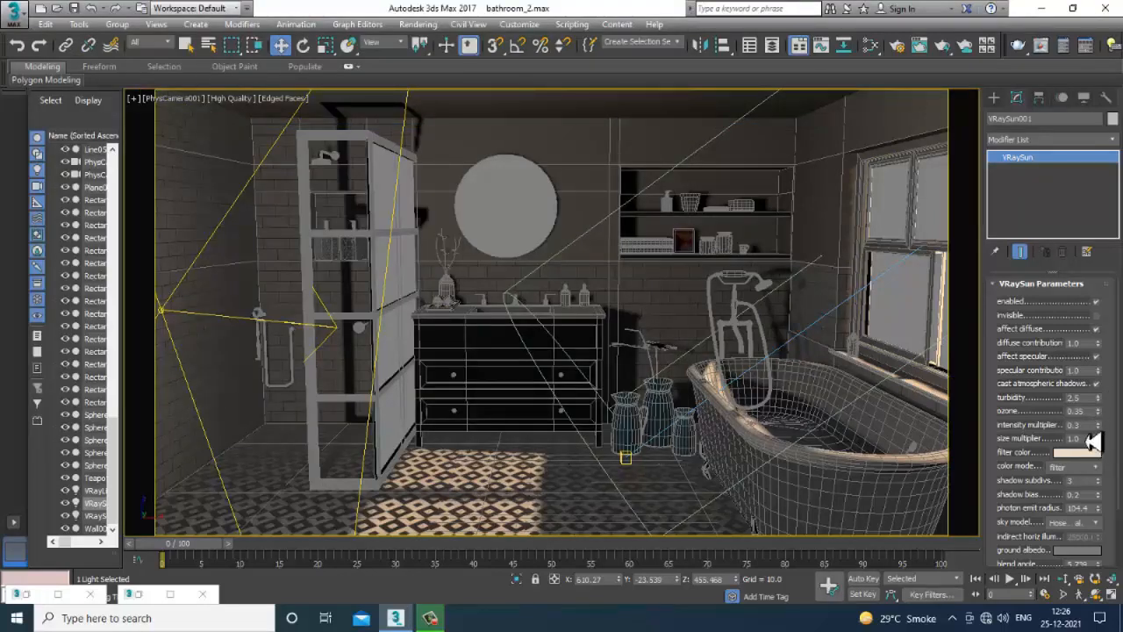
# Step: Reduce the VRaySun's intensity multiplier to 0.08 and test-render the camera view again
pyautogui.moveTo(1083, 427); pyautogui.dragTo(1053, 434)
pyautogui.write('0')
pyautogui.press('Return')
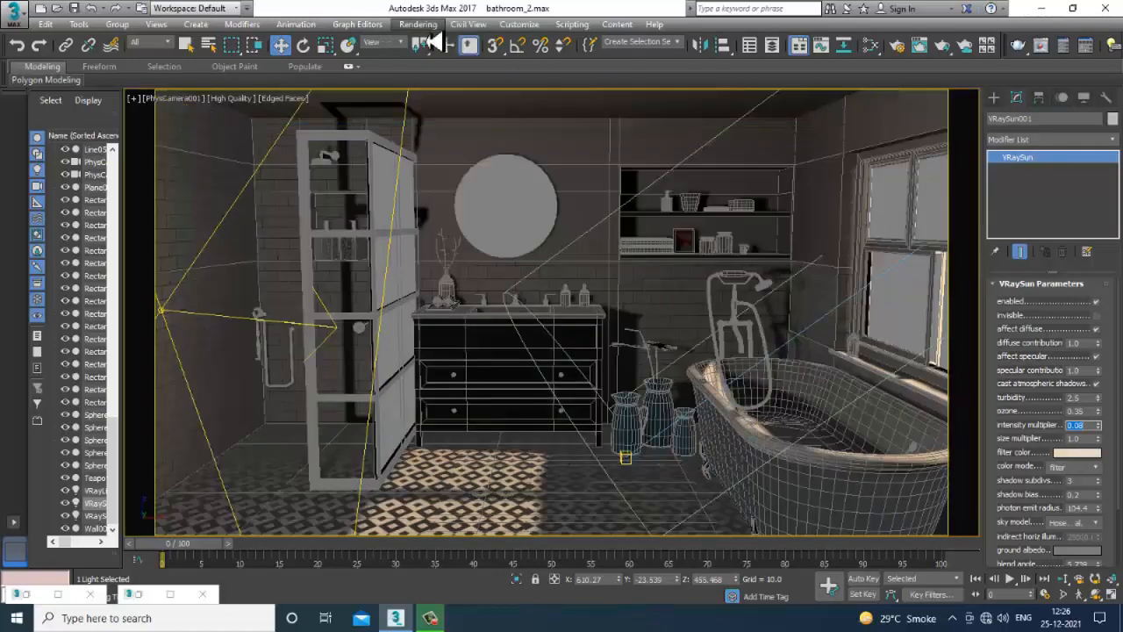
pyautogui.click(418, 24)
pyautogui.click(444, 43)
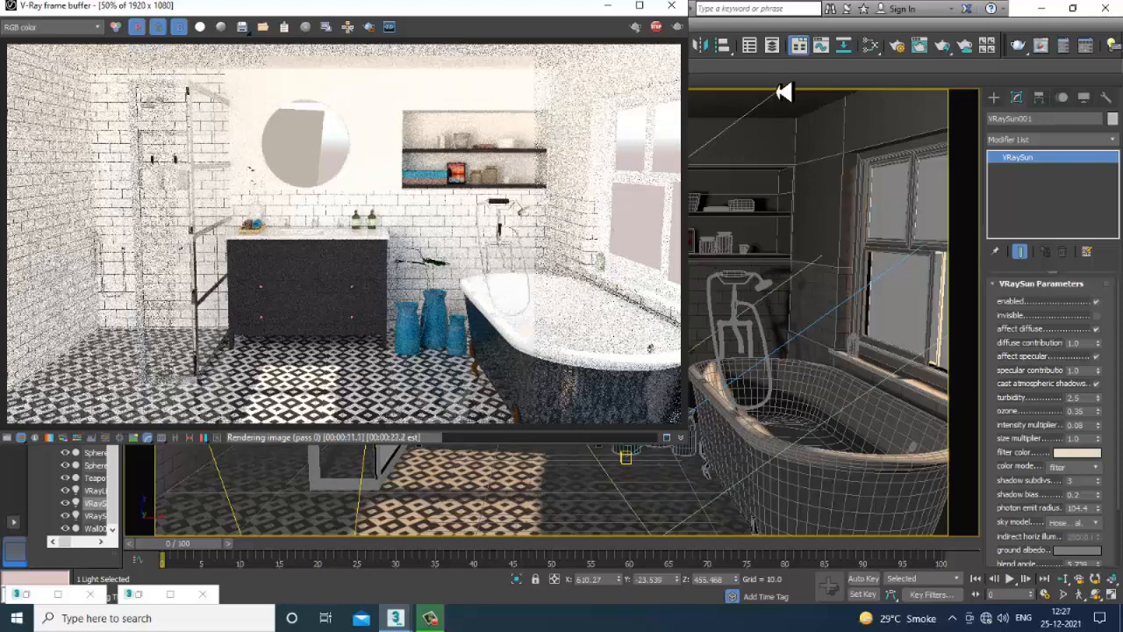
pyautogui.click(679, 11)
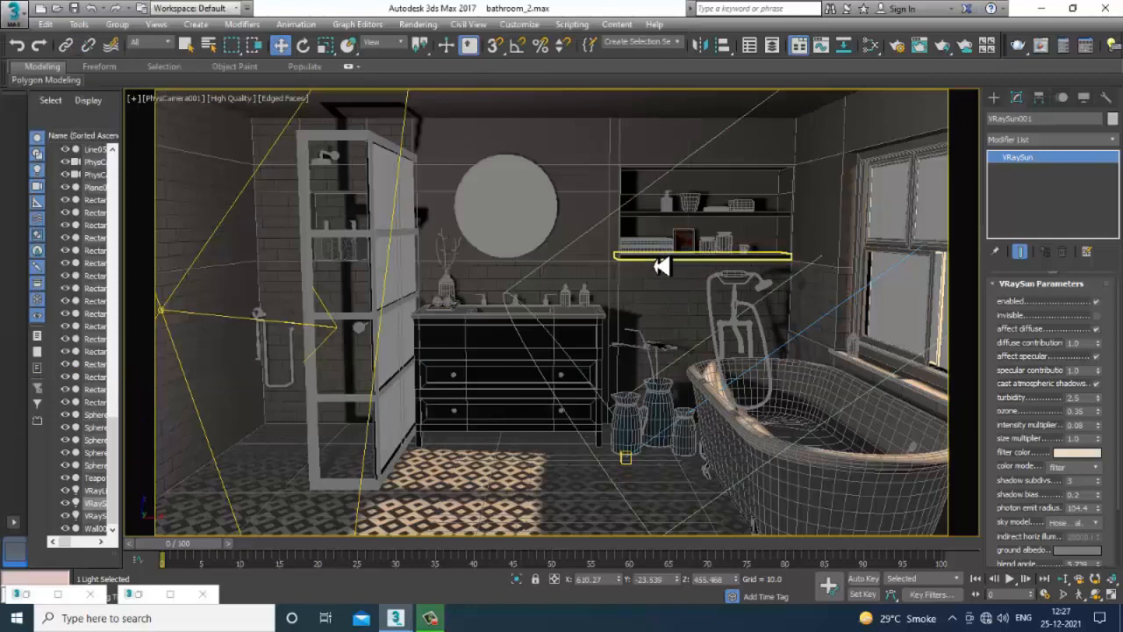
# Step: In the Perspective view, move the VRaySun farther out along X to about 730, then return to the camera view
pyautogui.press('p')
pyautogui.scroll(-10, 670, 345)
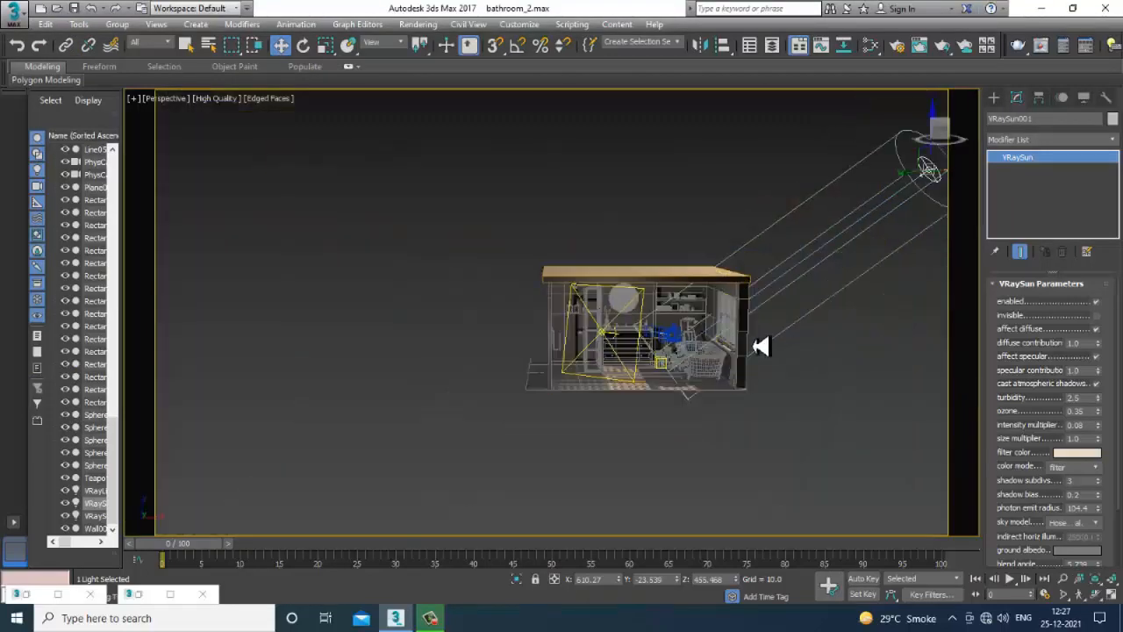
pyautogui.moveTo(825, 265); pyautogui.dragTo(628, 279, button='middle')
pyautogui.moveTo(729, 208); pyautogui.dragTo(783, 211)
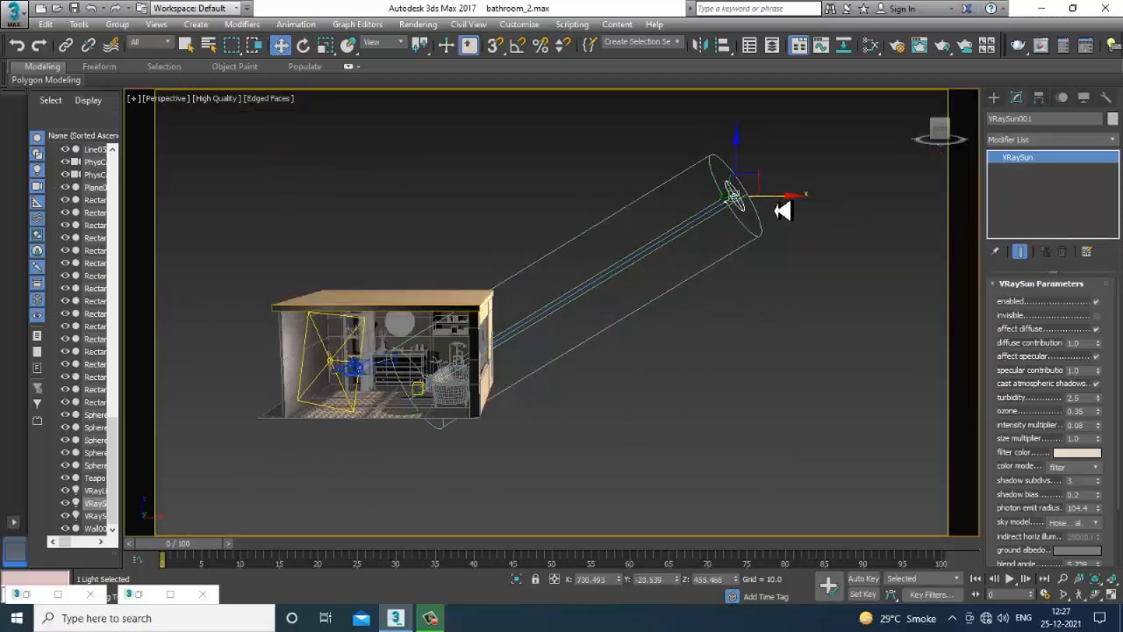
pyautogui.press('c')
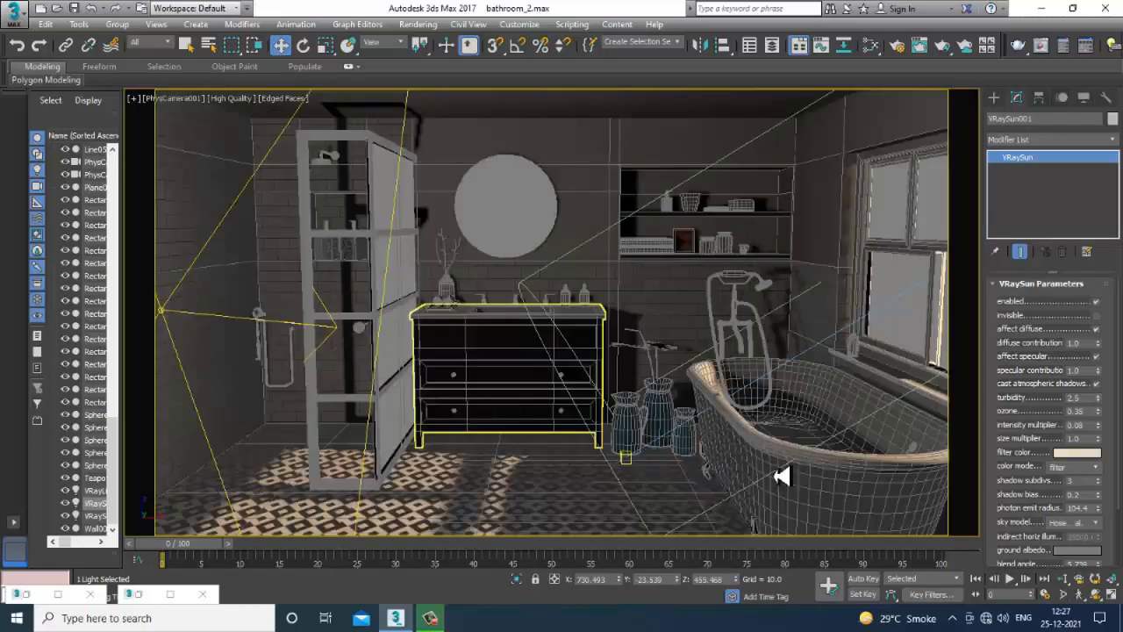
# Step: Restrict the selection filter to Lights and select the rectangular VRayLight beside the shower
pyautogui.click(172, 323)
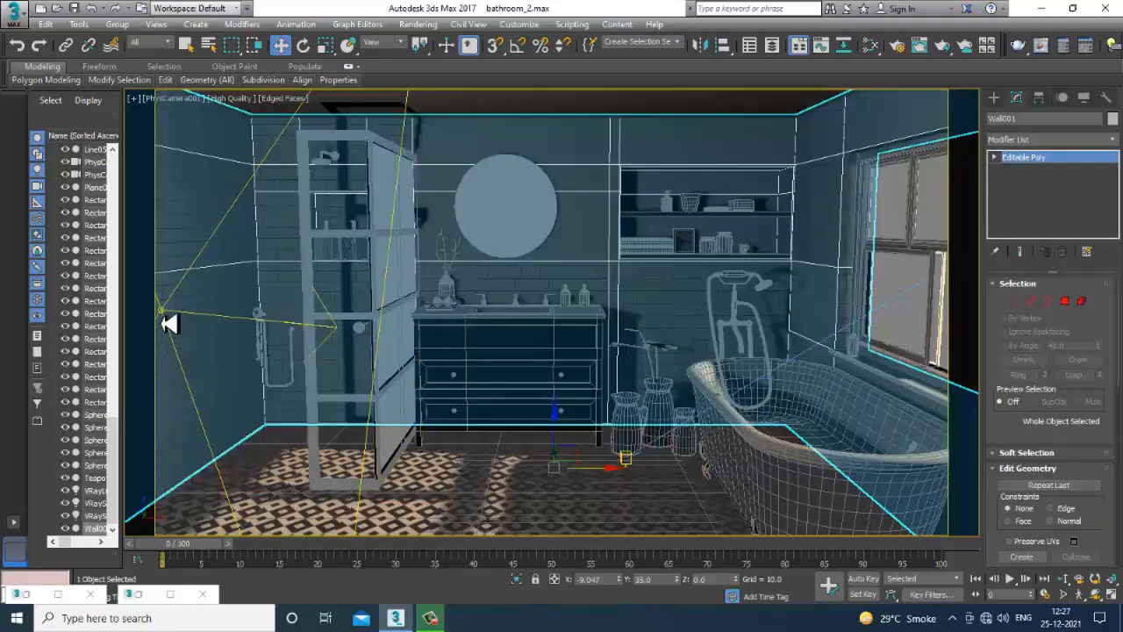
pyautogui.click(147, 42)
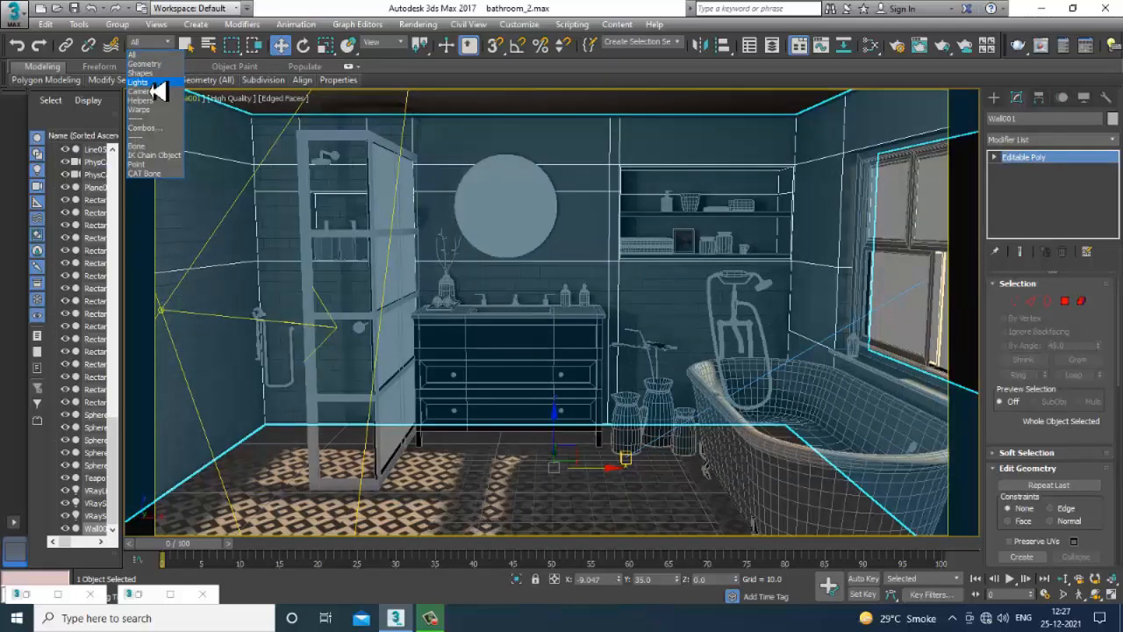
pyautogui.click(152, 84)
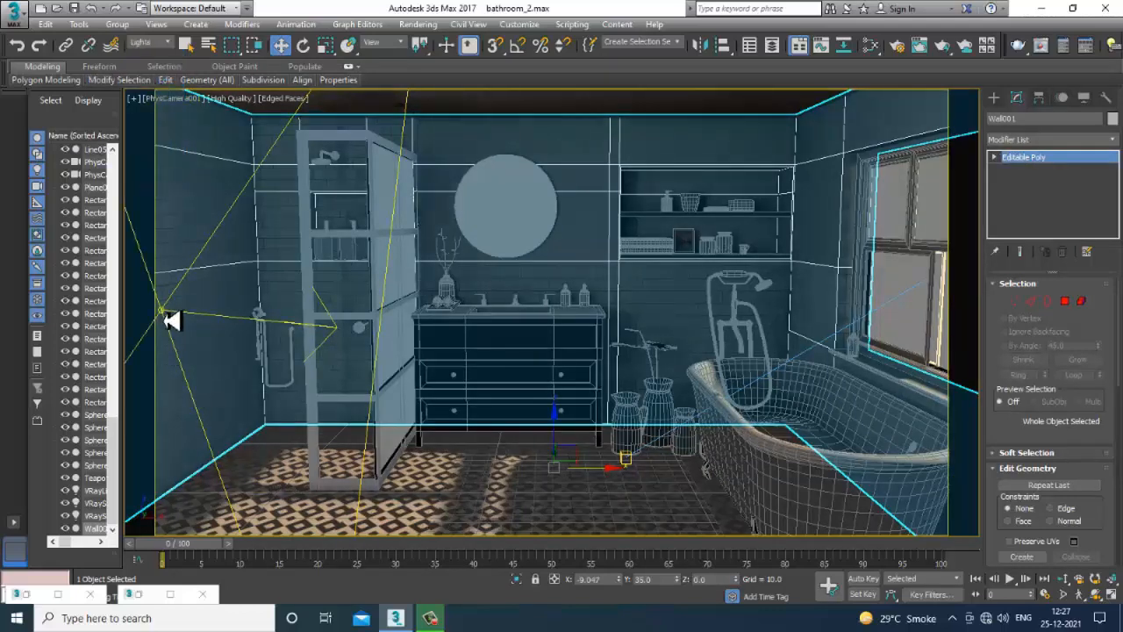
pyautogui.click(167, 314)
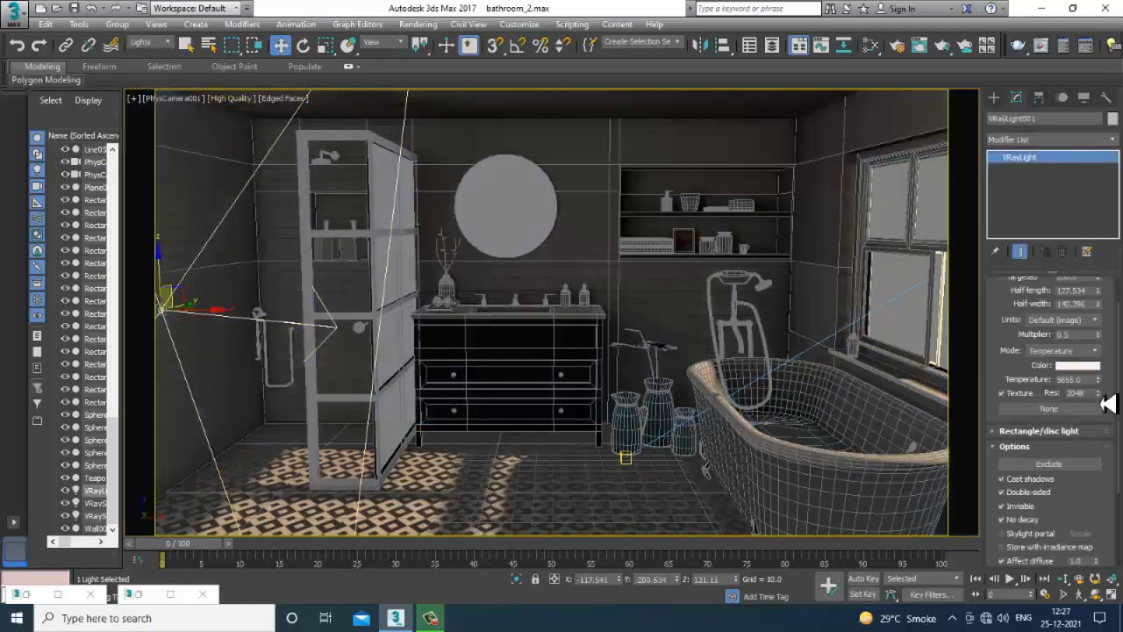
# Step: Set the VRayLight's multiplier to 0.05 and run a test render of the camera view
pyautogui.doubleClick(1062, 334)
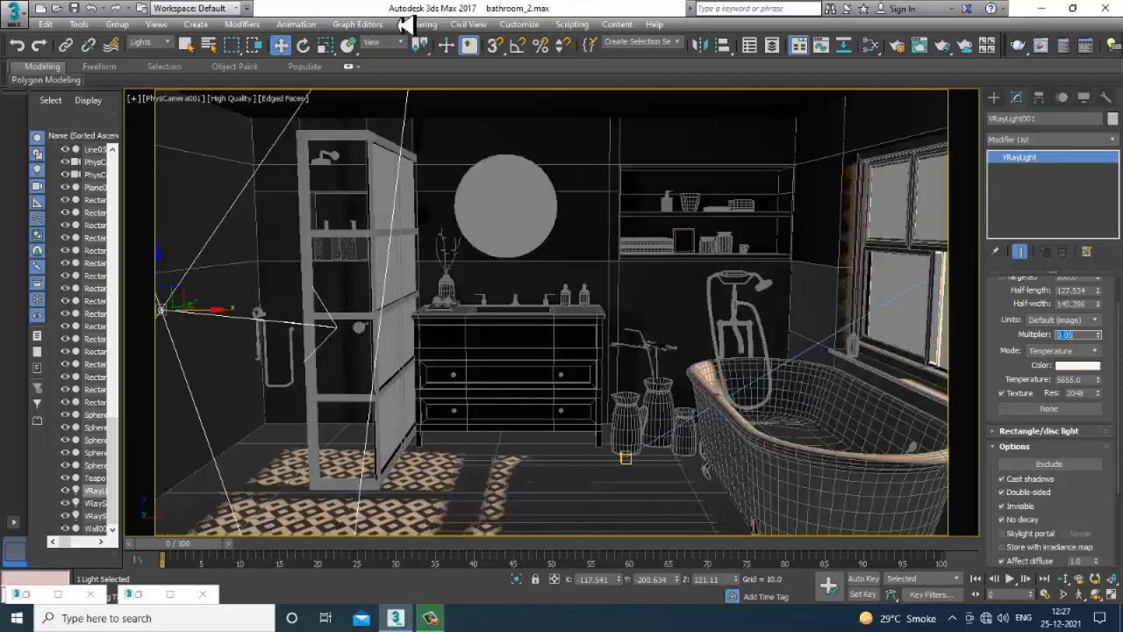
pyautogui.click(417, 24)
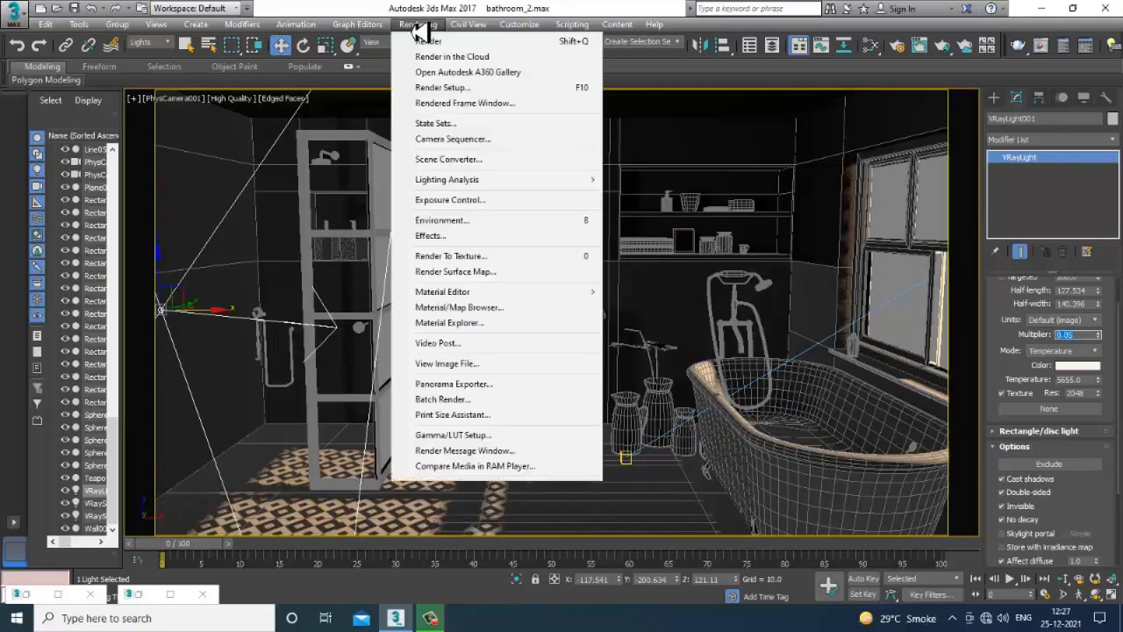
pyautogui.click(409, 35)
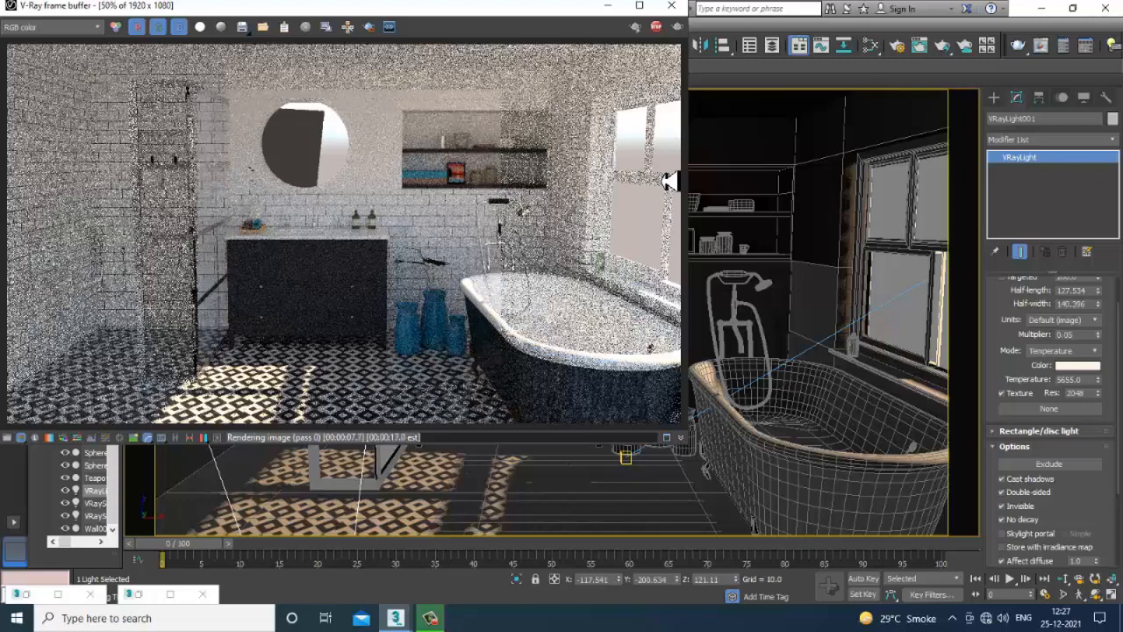
pyautogui.click(671, 5)
pyautogui.press('p')
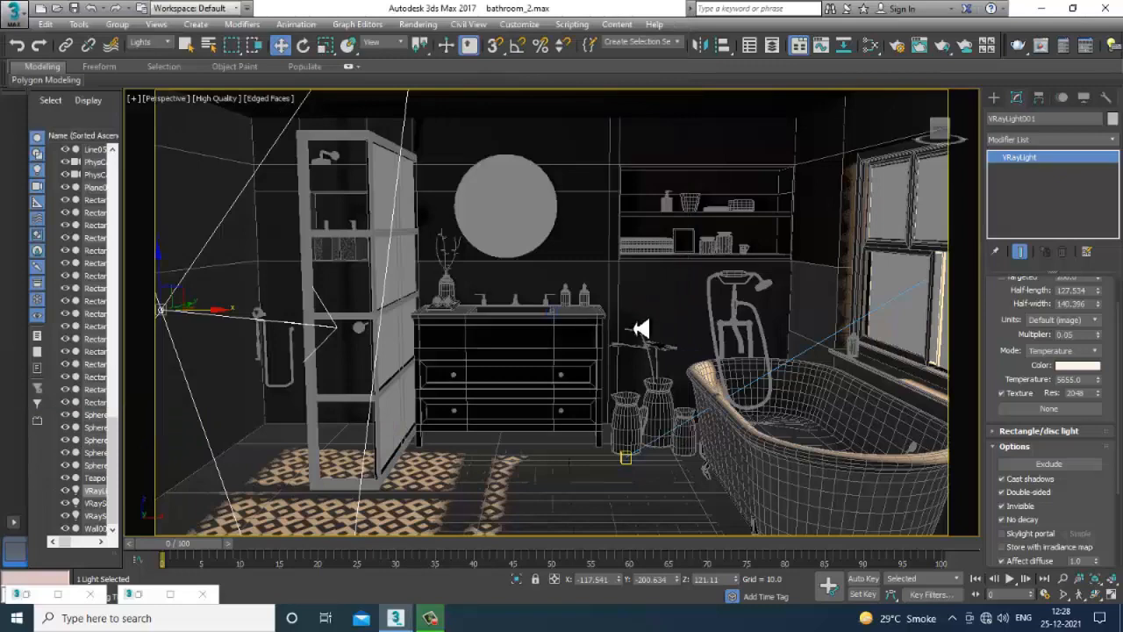
pyautogui.scroll(-6, 641, 329)
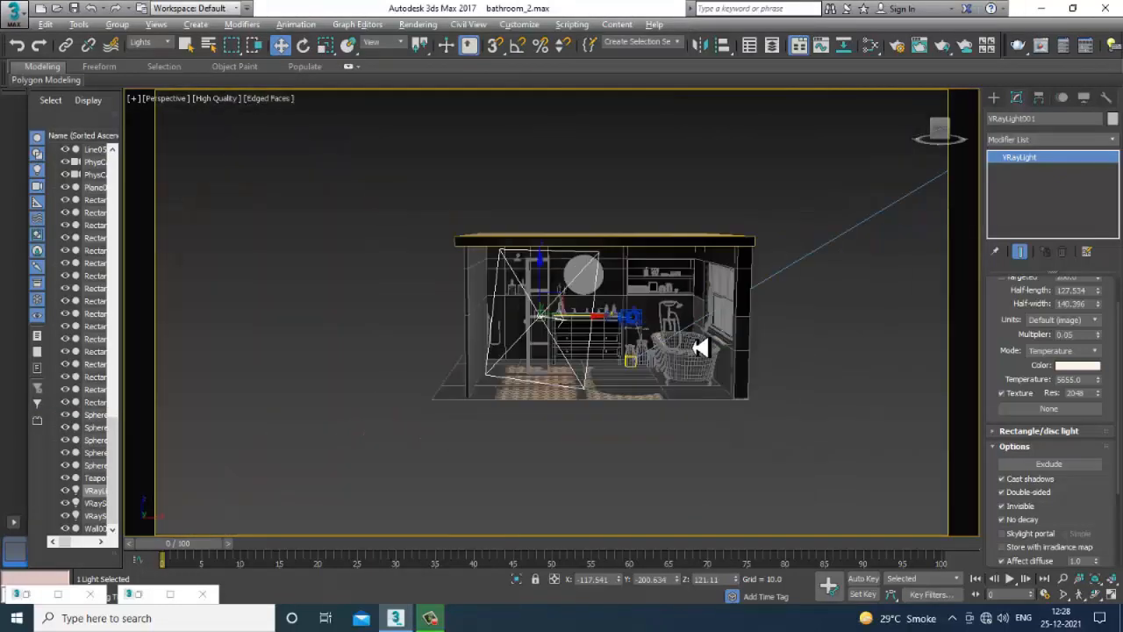
pyautogui.moveTo(702, 347)
pyautogui.keyDown('alt'); pyautogui.mouseDown(button='middle')
pyautogui.moveTo(677, 355)
pyautogui.moveTo(597, 326)
pyautogui.moveTo(512, 316)
pyautogui.moveTo(624, 319)
pyautogui.moveTo(647, 351)
pyautogui.moveTo(609, 341)
pyautogui.moveTo(709, 334)
pyautogui.mouseUp(button='middle'); pyautogui.keyUp('alt')
pyautogui.scroll(3, 675, 335)
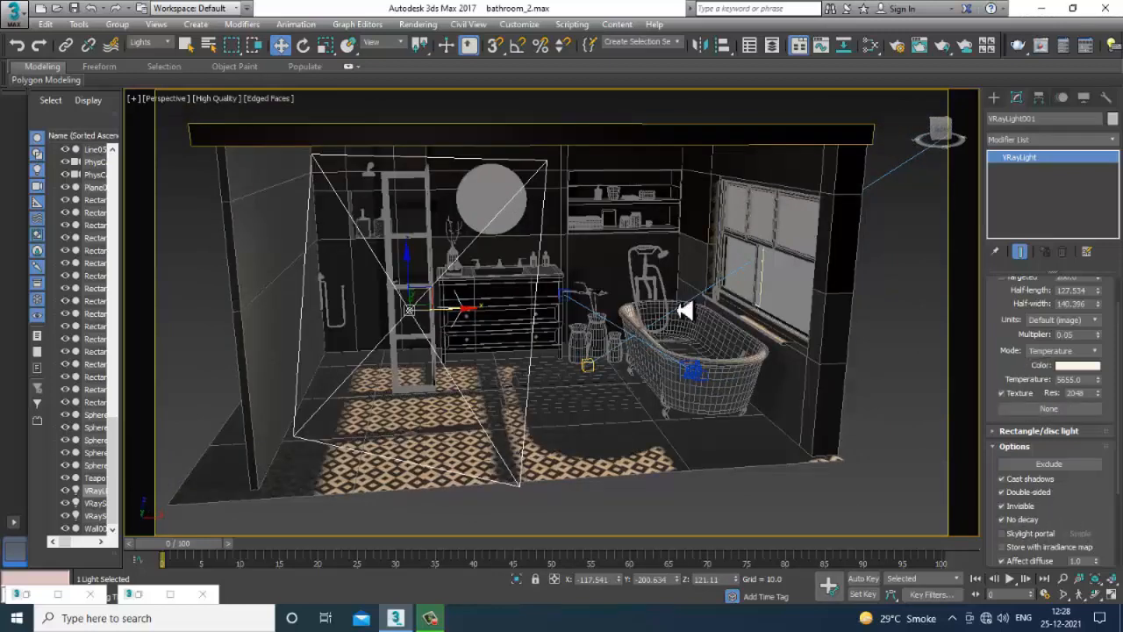
pyautogui.moveTo(647, 306); pyautogui.dragTo(643, 310, button='middle')
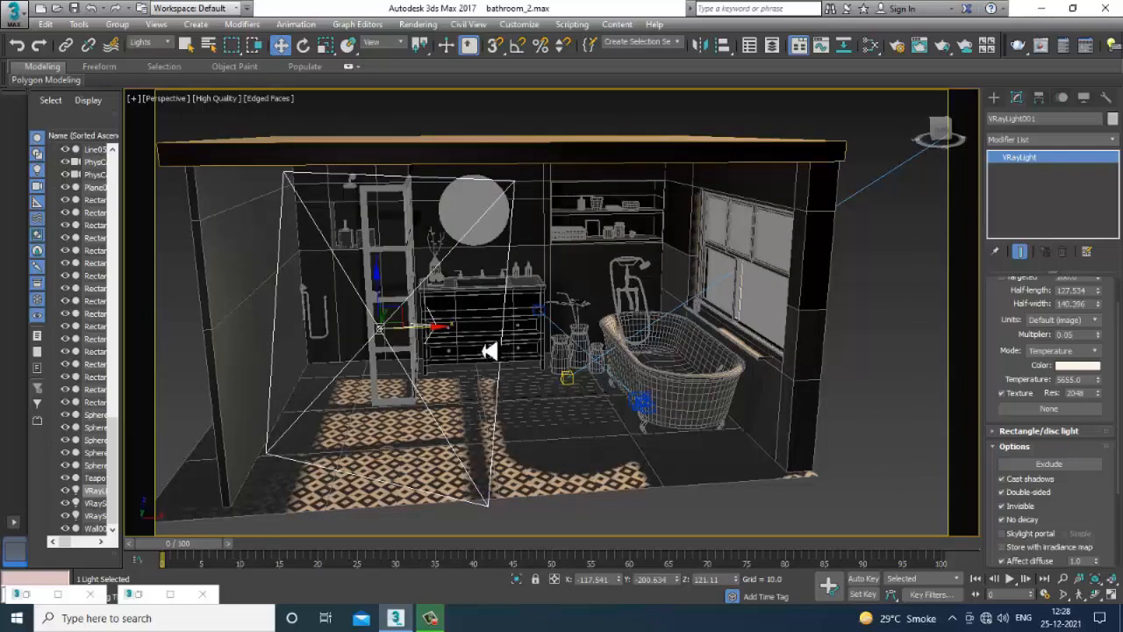
pyautogui.moveTo(496, 345)
pyautogui.keyDown('alt'); pyautogui.mouseDown(button='middle')
pyautogui.moveTo(447, 353)
pyautogui.moveTo(463, 350)
pyautogui.mouseUp(button='middle'); pyautogui.keyUp('alt')
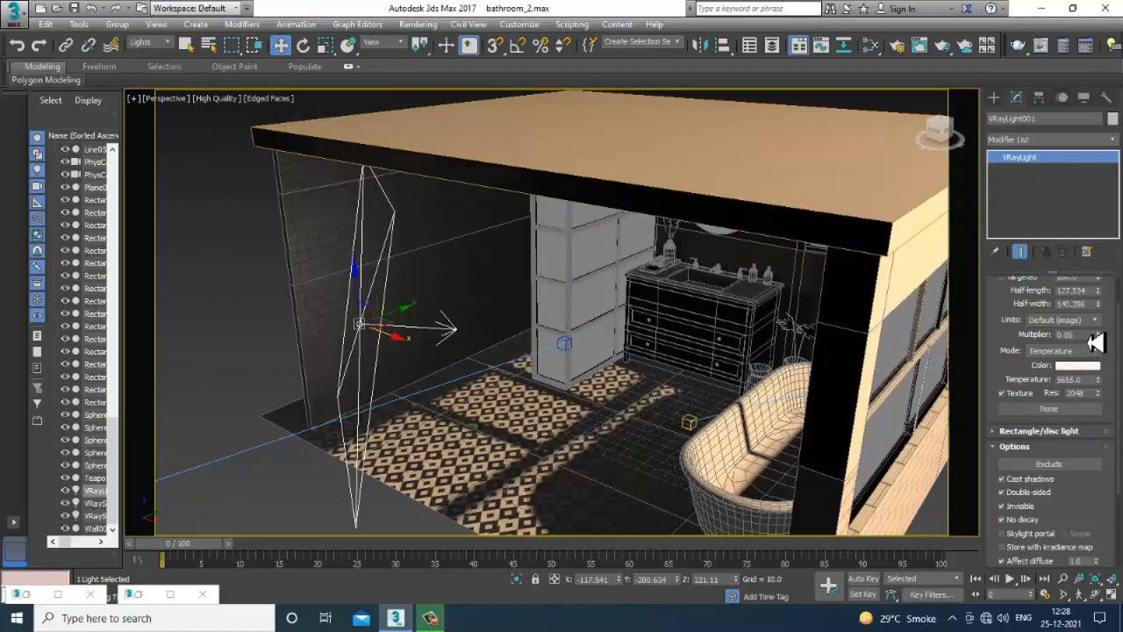
pyautogui.keyDown('alt'); pyautogui.moveTo(518, 351); pyautogui.dragTo(533, 354, button='middle'); pyautogui.keyUp('alt')
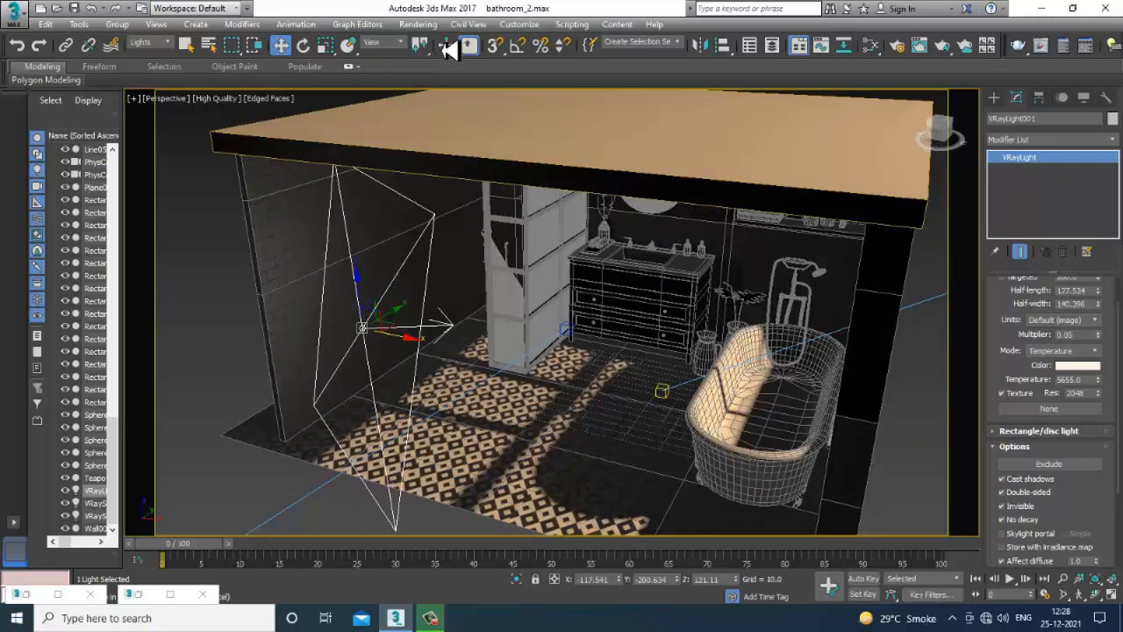
pyautogui.click(699, 45)
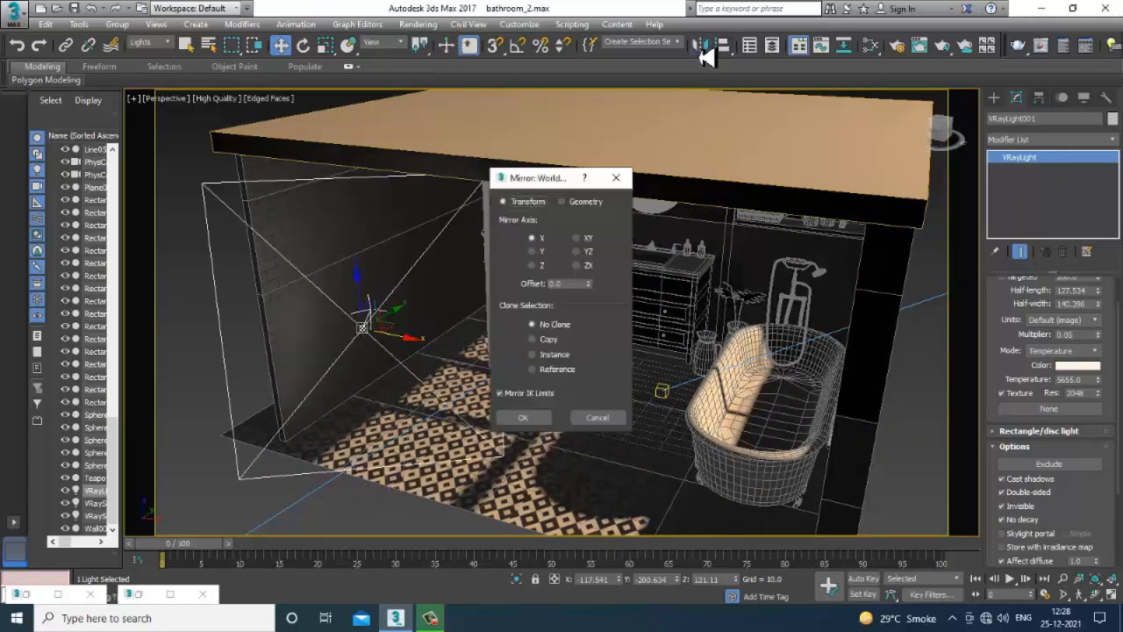
pyautogui.click(548, 340)
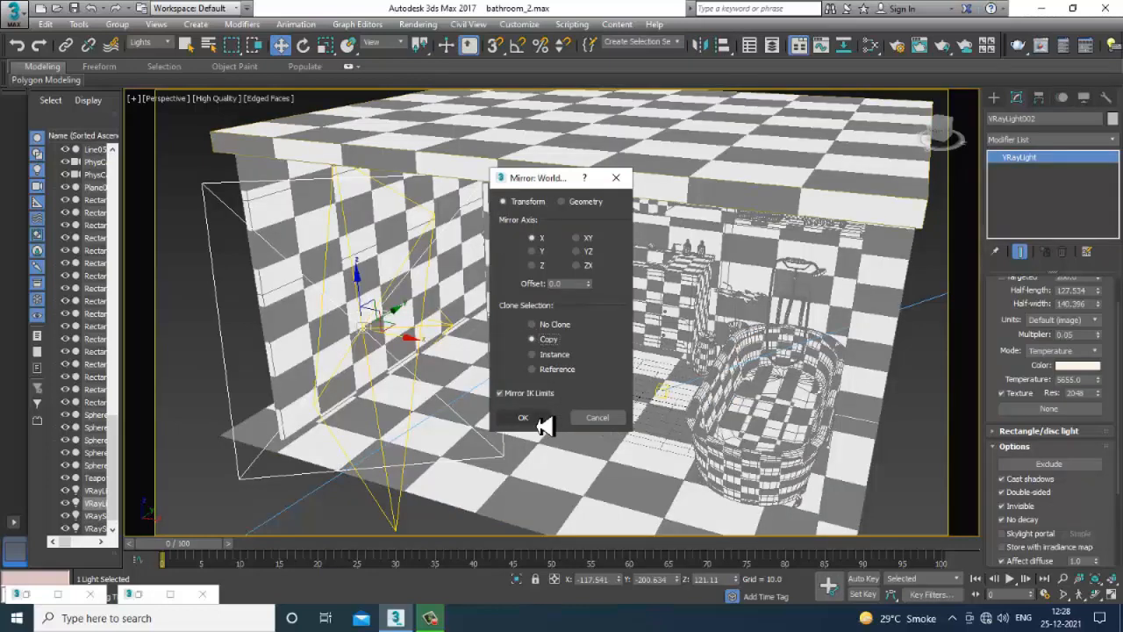
pyautogui.click(536, 254)
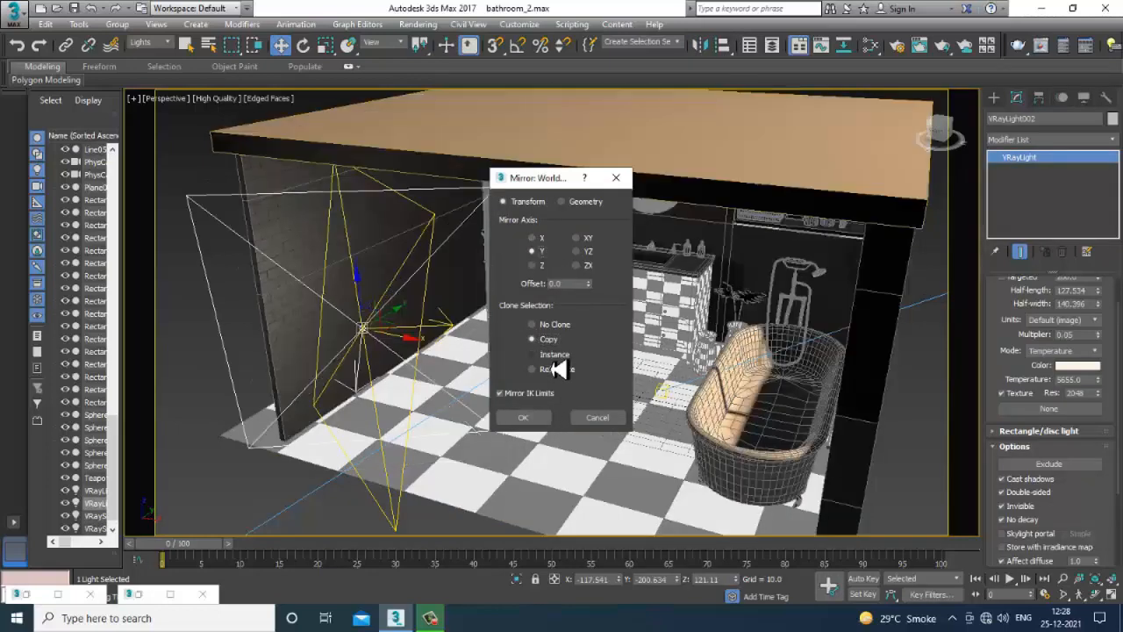
pyautogui.click(546, 329)
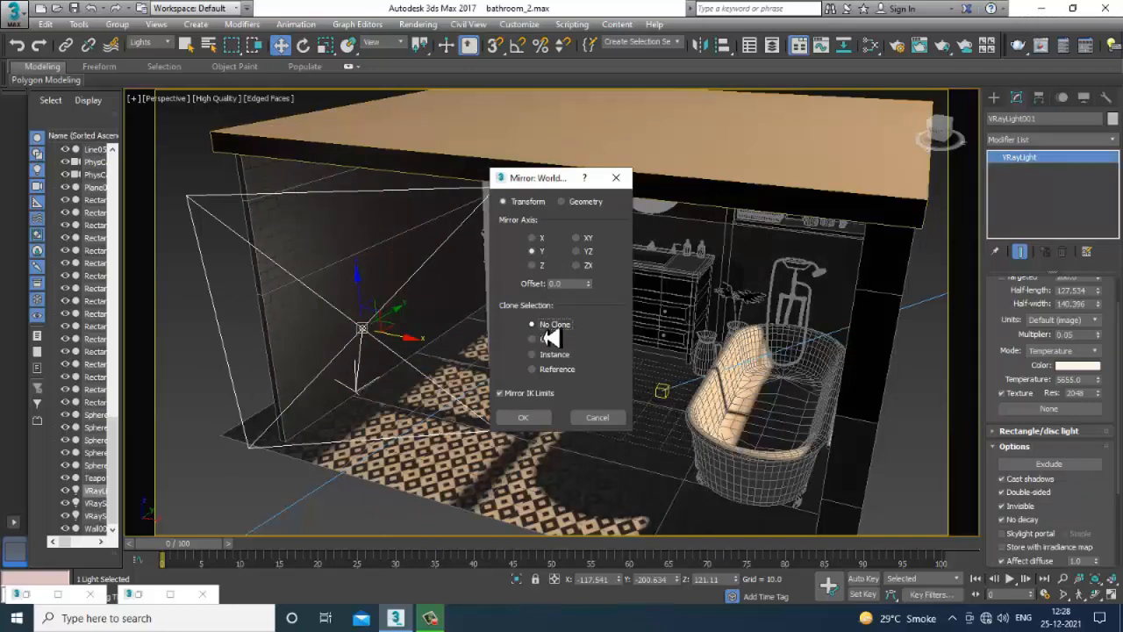
pyautogui.click(595, 419)
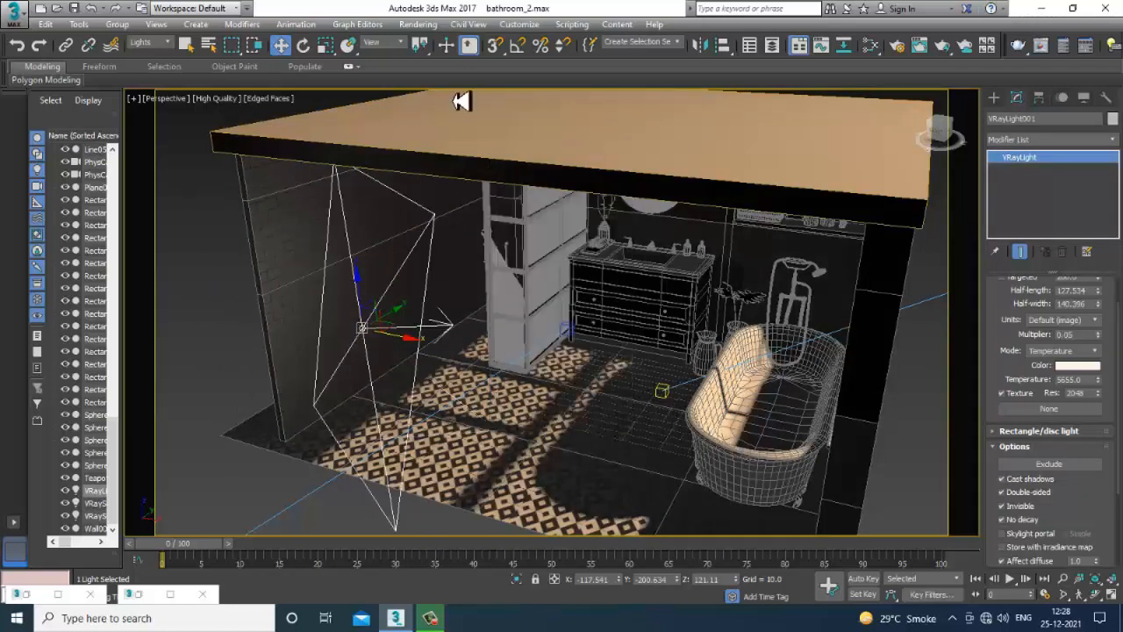
# Step: Mirror the VRayLight beside the shower across the Y axis as a copy
pyautogui.click(700, 48)
pyautogui.click(533, 338)
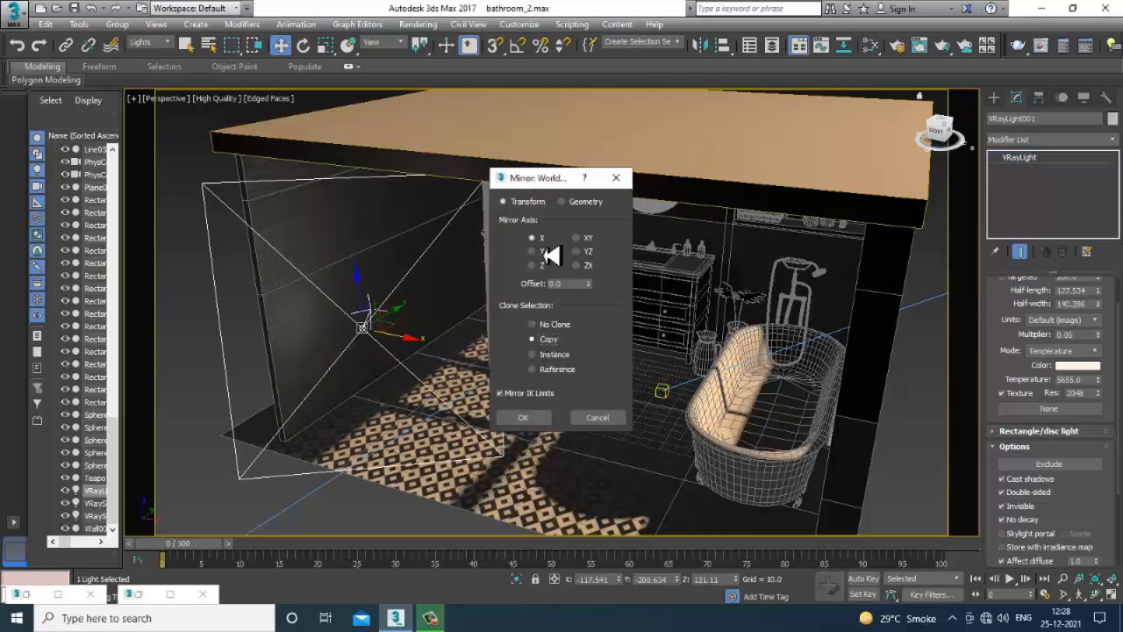
pyautogui.click(532, 251)
pyautogui.click(530, 418)
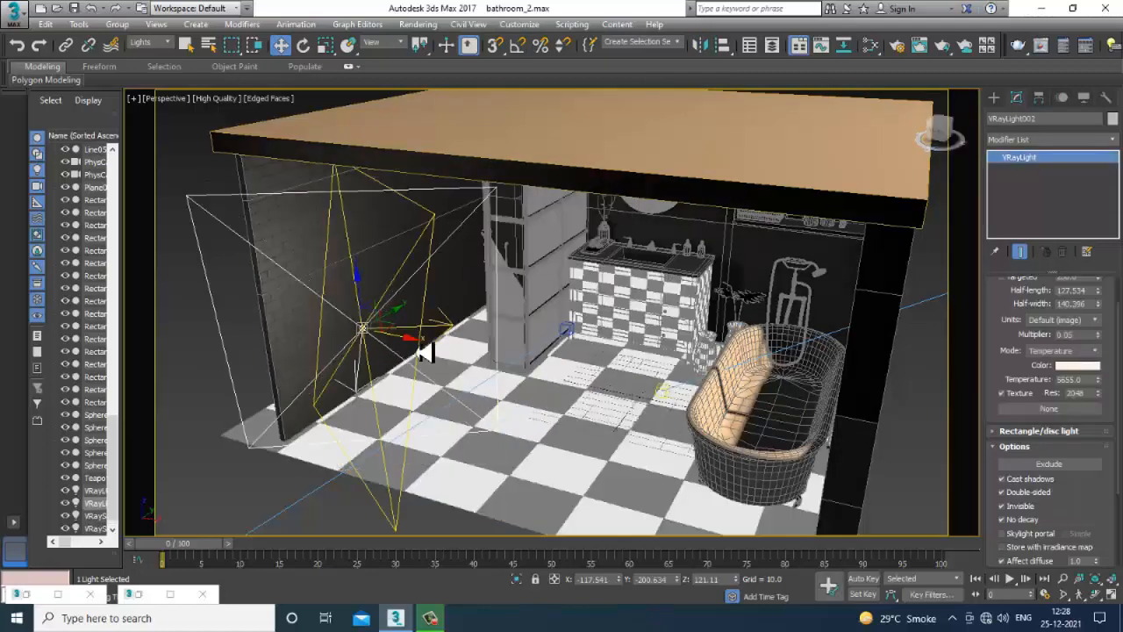
# Step: Move the copied VRayLight between the shower enclosure and the vanity and scale it down uniformly to about 41%
pyautogui.moveTo(422, 317); pyautogui.dragTo(557, 298)
pyautogui.keyDown('alt'); pyautogui.moveTo(558, 298); pyautogui.dragTo(412, 281, button='middle'); pyautogui.keyUp('alt')
pyautogui.scroll(3, 572, 293)
pyautogui.moveTo(558, 265); pyautogui.dragTo(571, 300)
pyautogui.press('r')
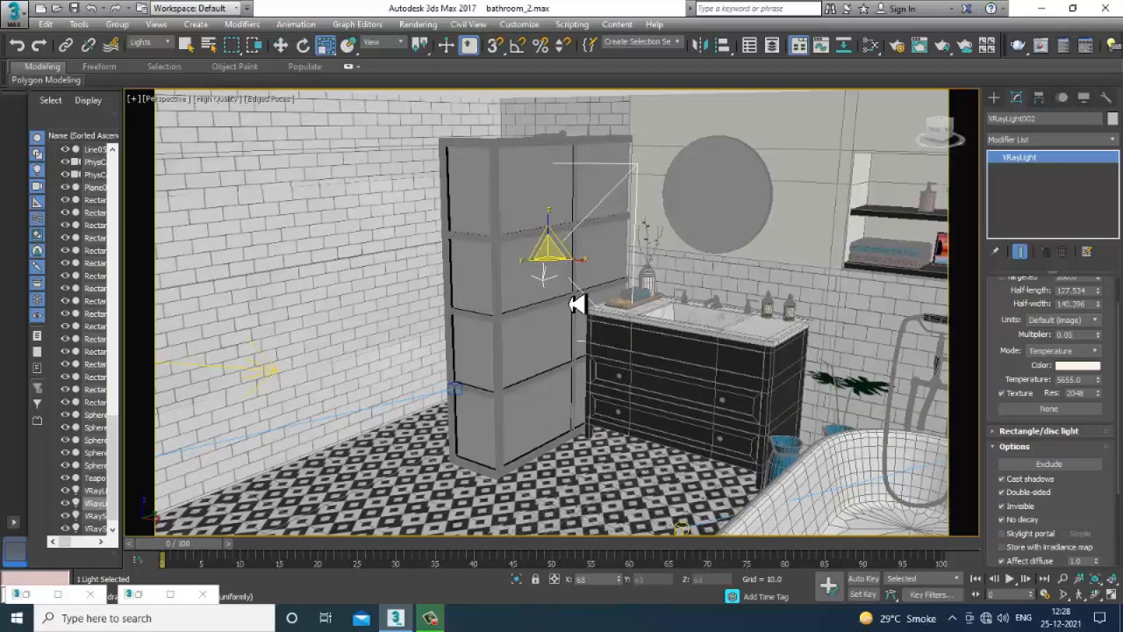
# Step: Raise the copied light to a height of about 172 and shift it beside the round mirror, near X -87, Y 107
pyautogui.press('w')
pyautogui.moveTo(559, 219); pyautogui.dragTo(567, 131)
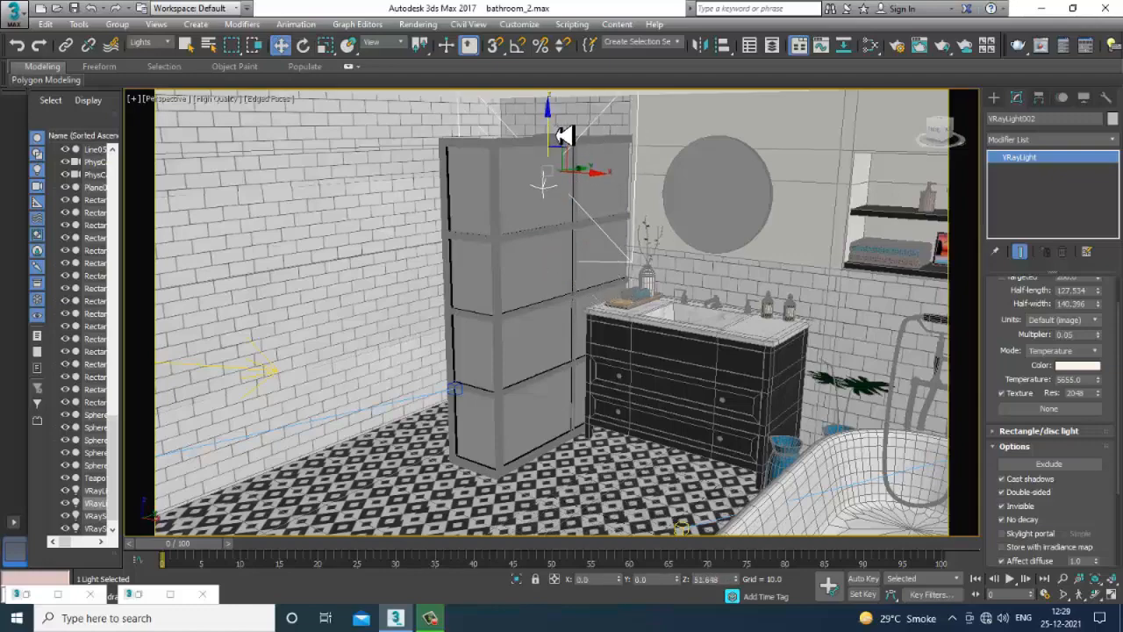
pyautogui.keyDown('alt'); pyautogui.moveTo(567, 130); pyautogui.dragTo(593, 184, button='middle'); pyautogui.keyUp('alt')
pyautogui.moveTo(597, 182); pyautogui.dragTo(647, 182)
pyautogui.keyDown('alt'); pyautogui.moveTo(599, 223); pyautogui.dragTo(584, 296, button='middle'); pyautogui.keyUp('alt')
pyautogui.press('F3')
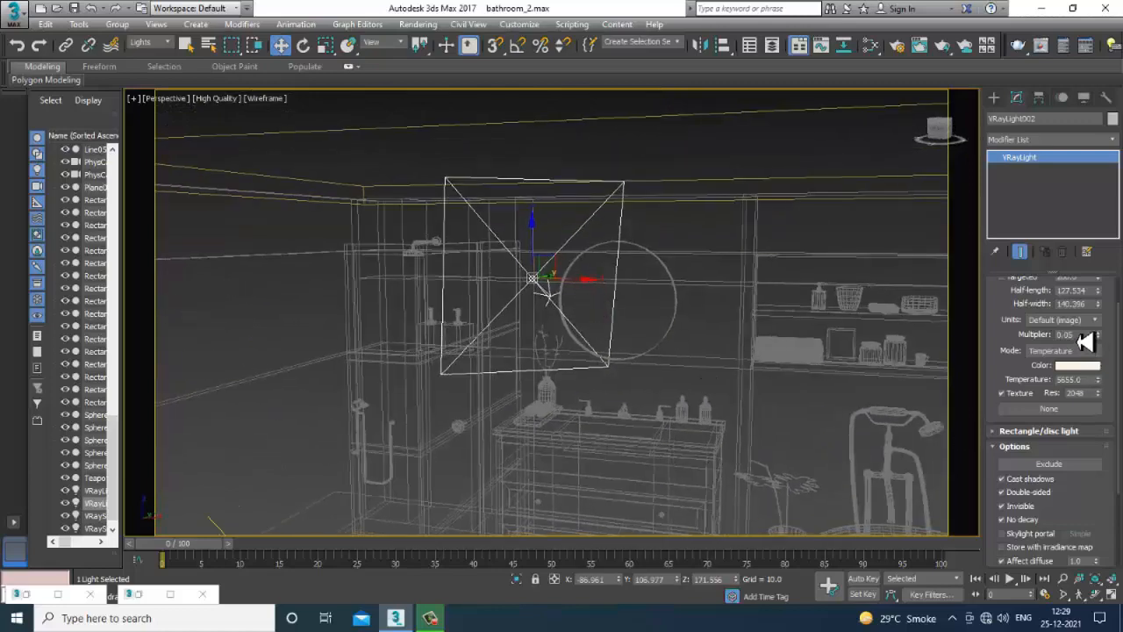
# Step: Set the copied light's multiplier to 0.02 and turn off its shadow casting, working from the camera view
pyautogui.doubleClick(1073, 335)
pyautogui.click(464, 114)
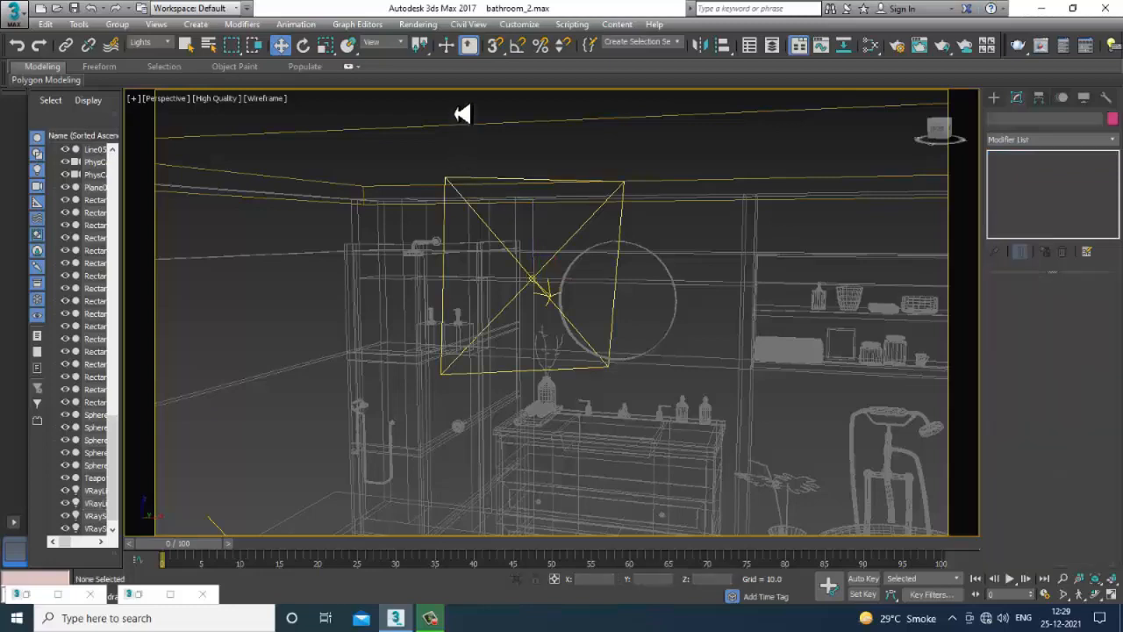
pyautogui.press('F3')
pyautogui.keyDown('alt'); pyautogui.moveTo(527, 279); pyautogui.dragTo(559, 261, button='middle'); pyautogui.keyUp('alt')
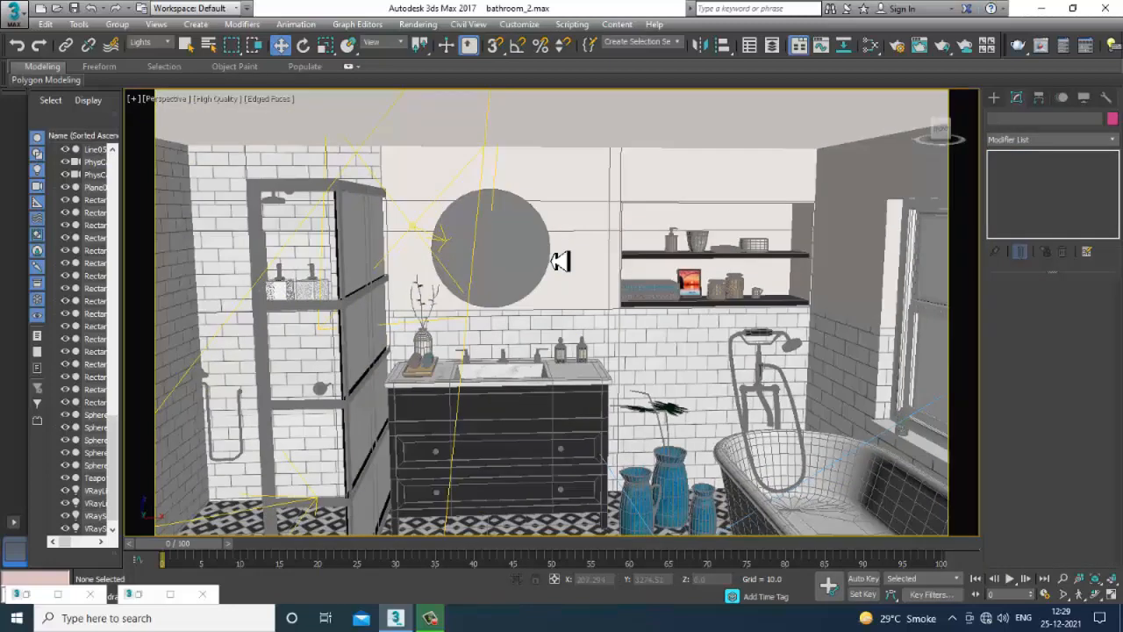
pyautogui.press('c')
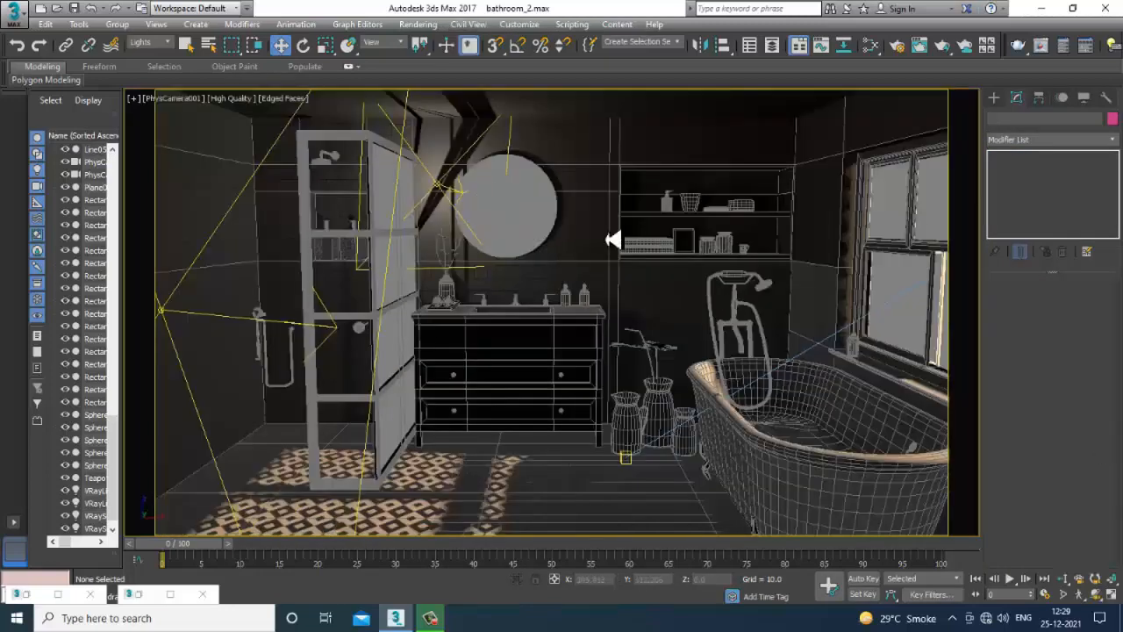
pyautogui.click(447, 193)
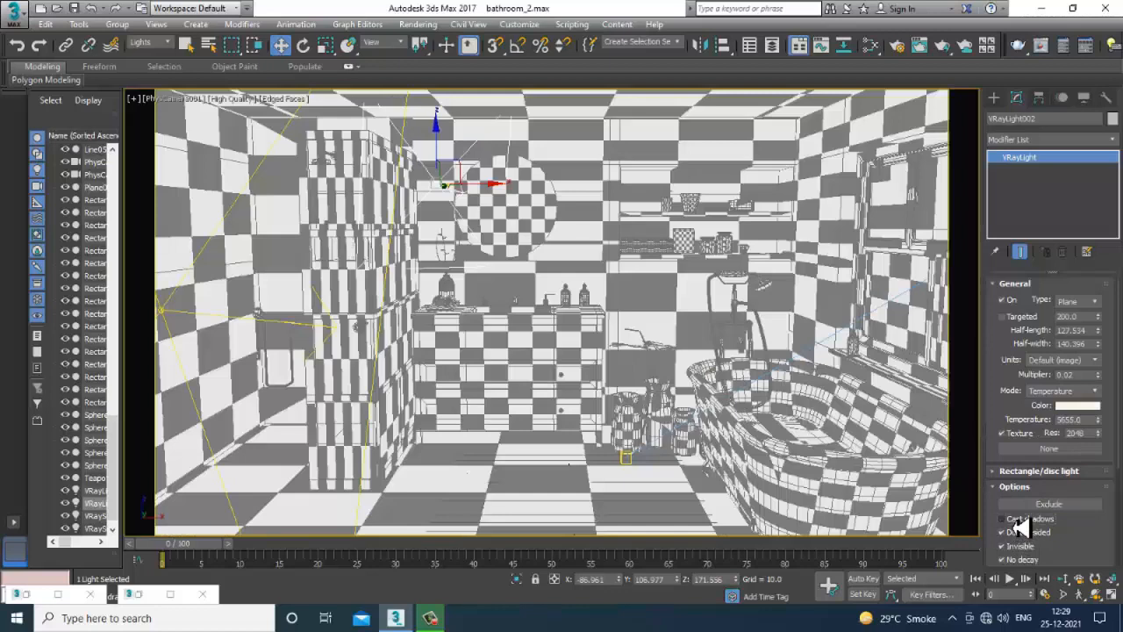
# Step: Run a test render of the camera view and close the frame buffer
pyautogui.click(416, 25)
pyautogui.click(434, 41)
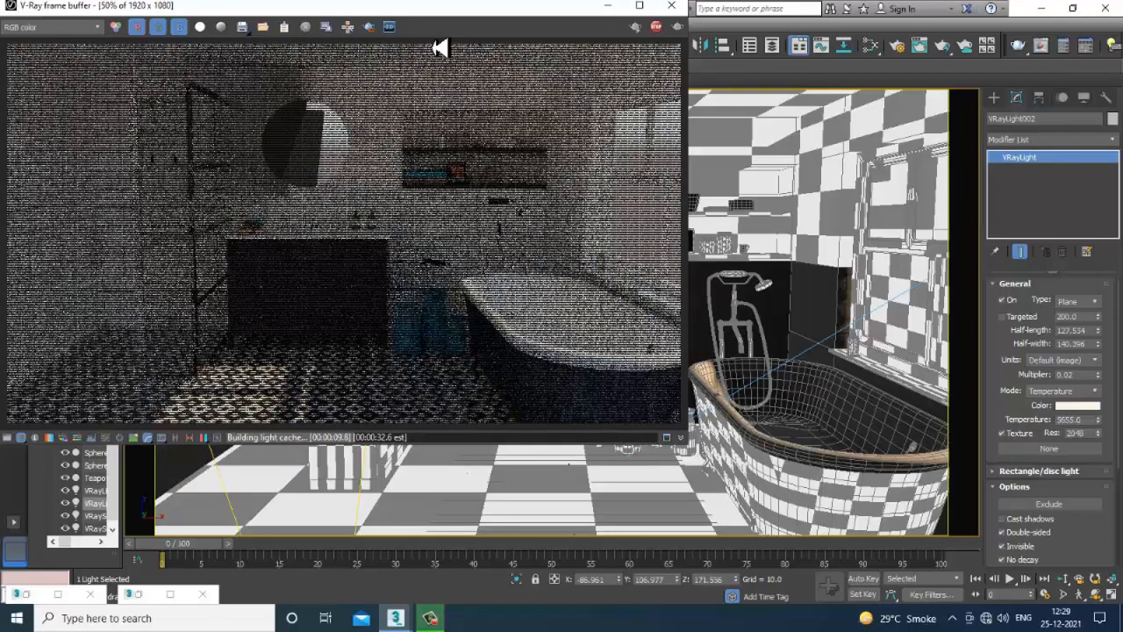
pyautogui.click(673, 6)
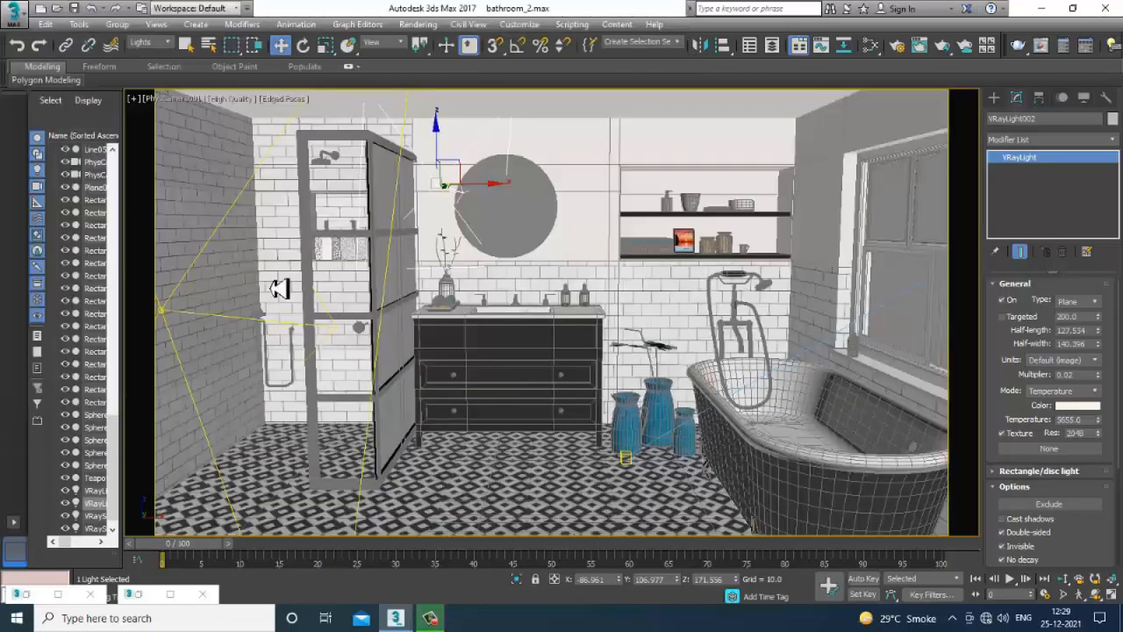
# Step: Move the copied light along X in front of the wall shelves, rotate it about -75 degrees around Z and tilt it downward
pyautogui.moveTo(491, 193); pyautogui.dragTo(742, 188)
pyautogui.press('r')
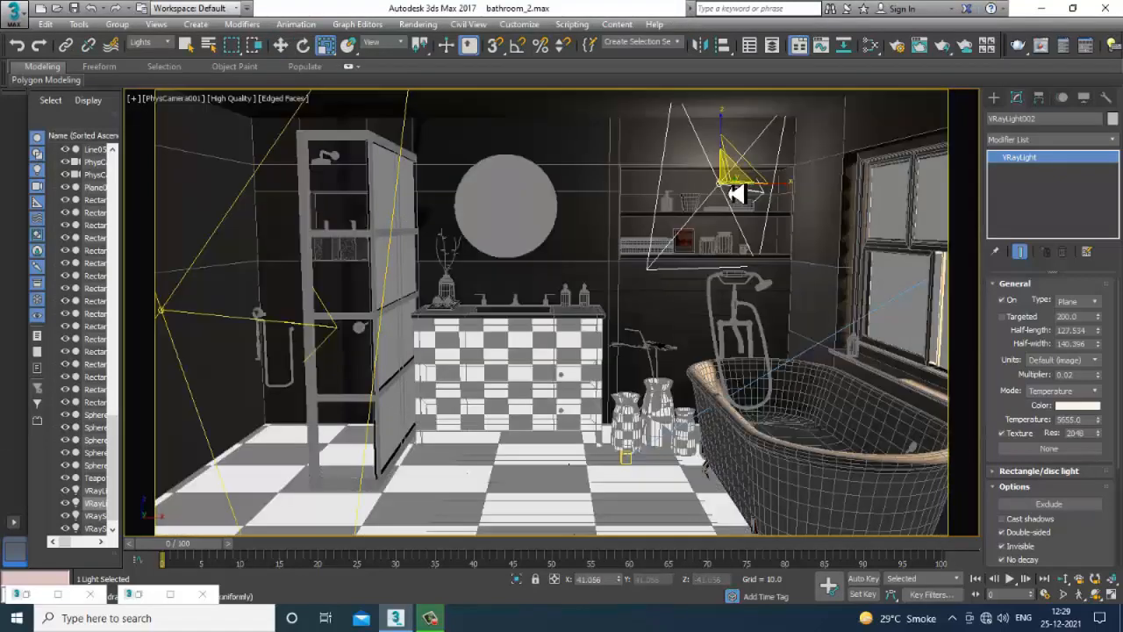
pyautogui.press('e')
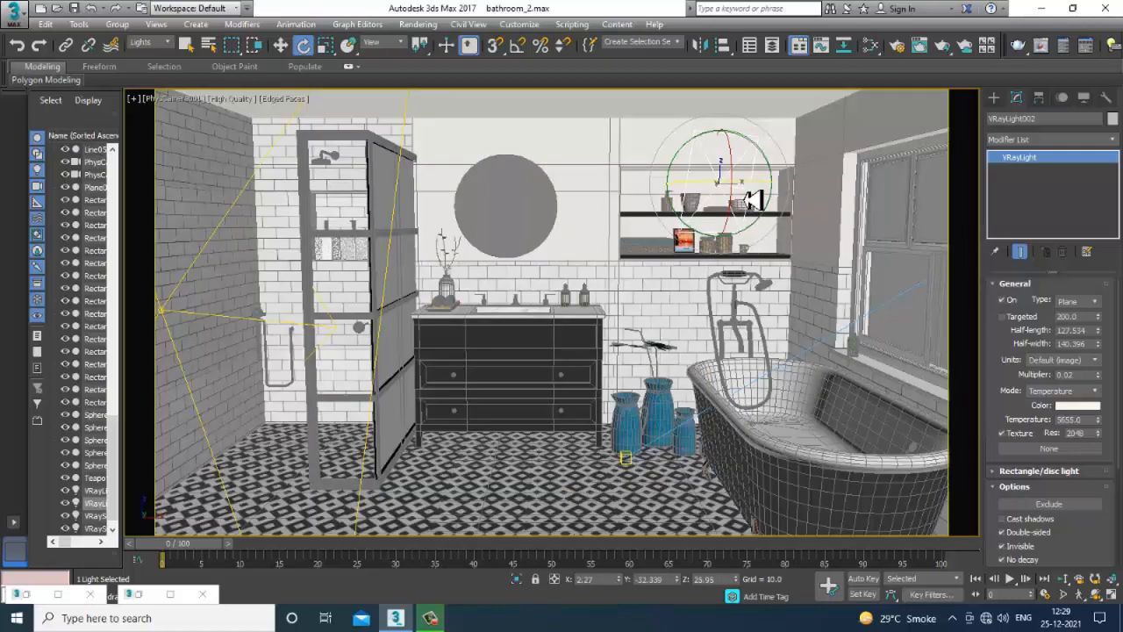
pyautogui.moveTo(737, 195)
pyautogui.mouseDown()
pyautogui.moveTo(658, 203)
pyautogui.moveTo(685, 200)
pyautogui.mouseUp()
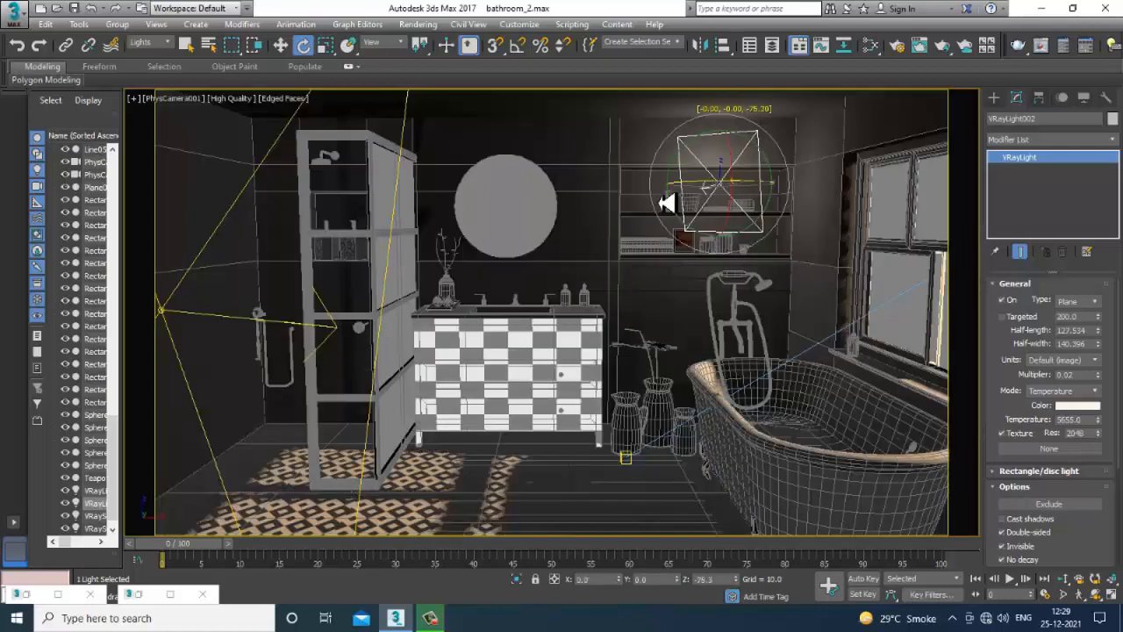
pyautogui.moveTo(742, 175)
pyautogui.mouseDown()
pyautogui.moveTo(735, 186)
pyautogui.moveTo(699, 150)
pyautogui.moveTo(694, 165)
pyautogui.mouseUp()
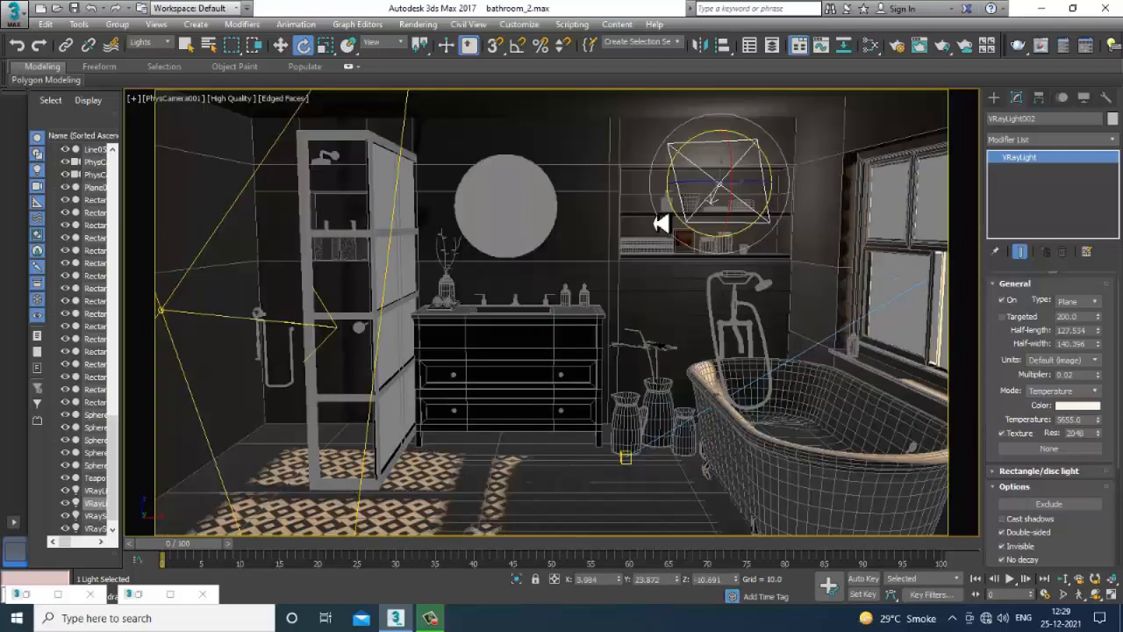
# Step: In the Top view, move the copied light toward the window wall, to about X 125, Y 97
pyautogui.press('p')
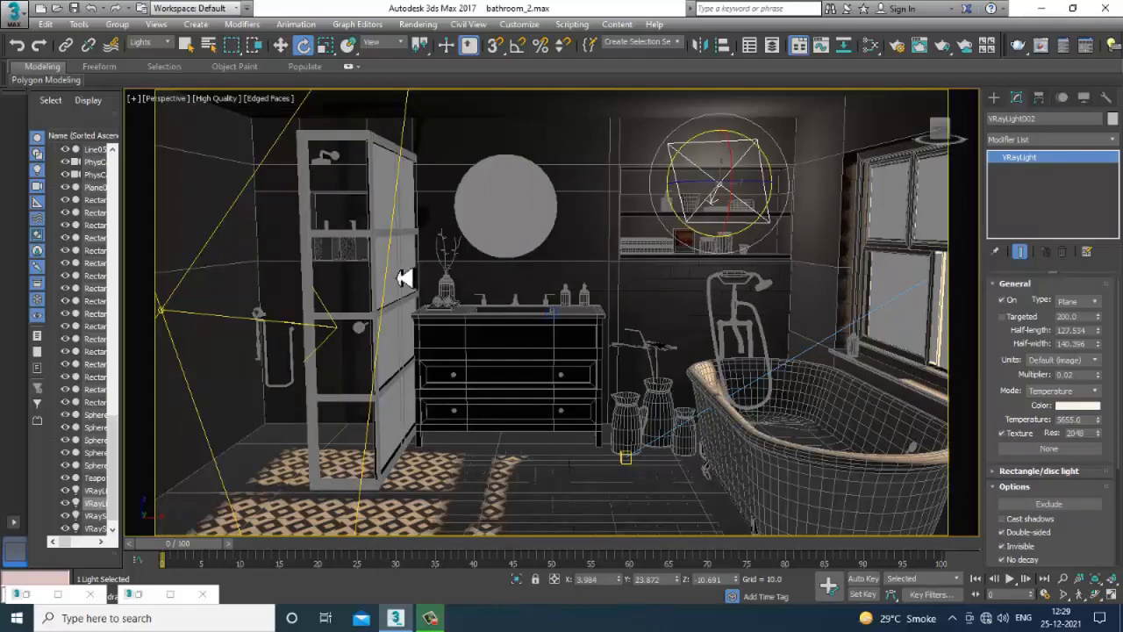
pyautogui.hotkey('alt', 'w')
pyautogui.rightClick(402, 228)
pyautogui.hotkey('alt', 'w')
pyautogui.press('z')
pyautogui.press('w')
pyautogui.scroll(-2, 589, 304)
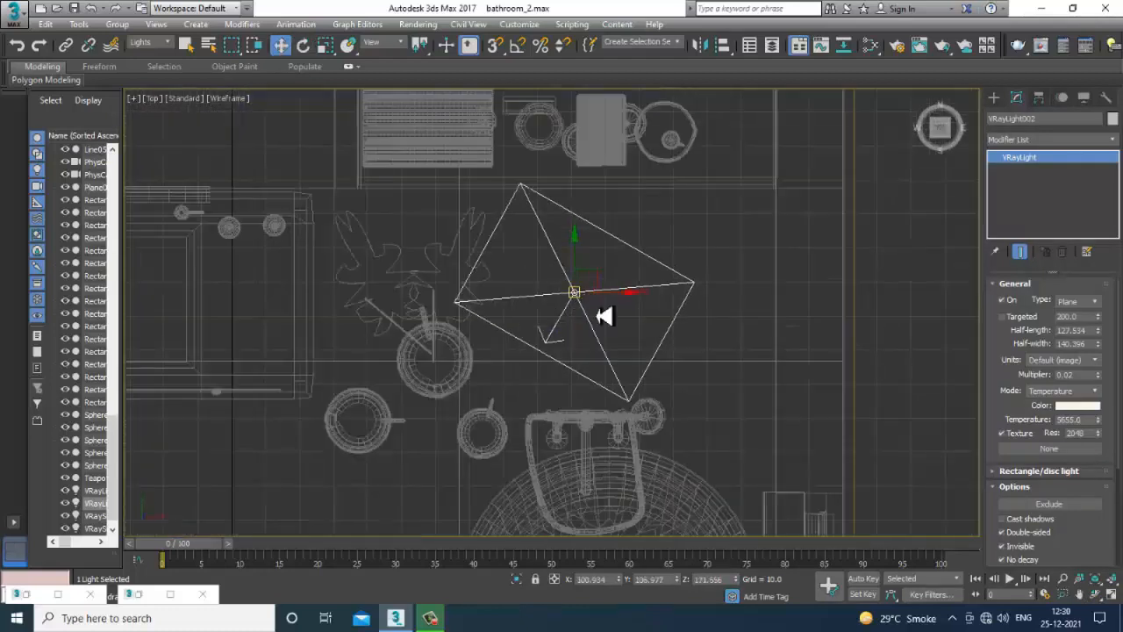
pyautogui.moveTo(617, 302); pyautogui.dragTo(675, 298)
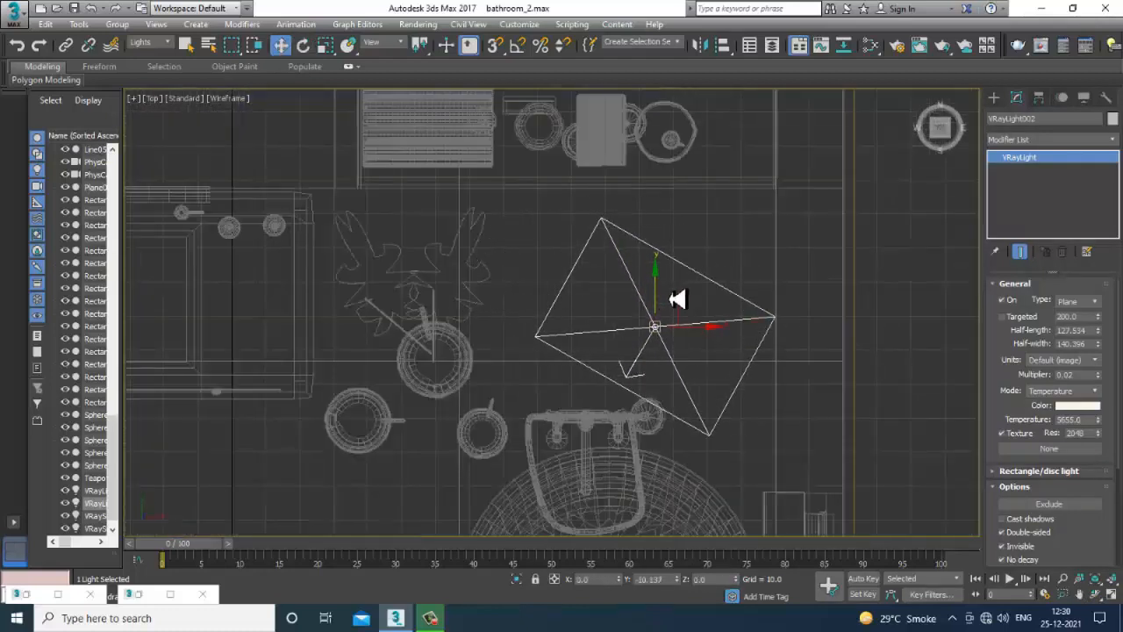
# Step: Return to the Perspective view and pull the light back along X to about 112, in front of the shelves
pyautogui.hotkey('alt', 'w')
pyautogui.rightClick(832, 395)
pyautogui.hotkey('alt', 'w')
pyautogui.scroll(4, 746, 346)
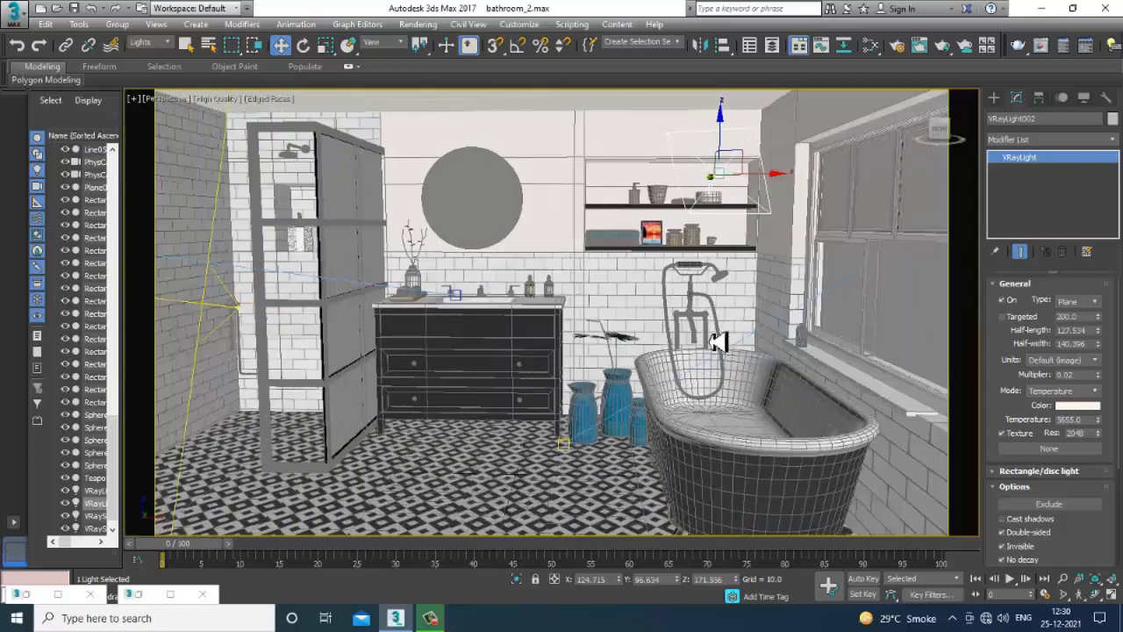
pyautogui.keyDown('alt'); pyautogui.moveTo(730, 349); pyautogui.dragTo(754, 346, button='middle'); pyautogui.keyUp('alt')
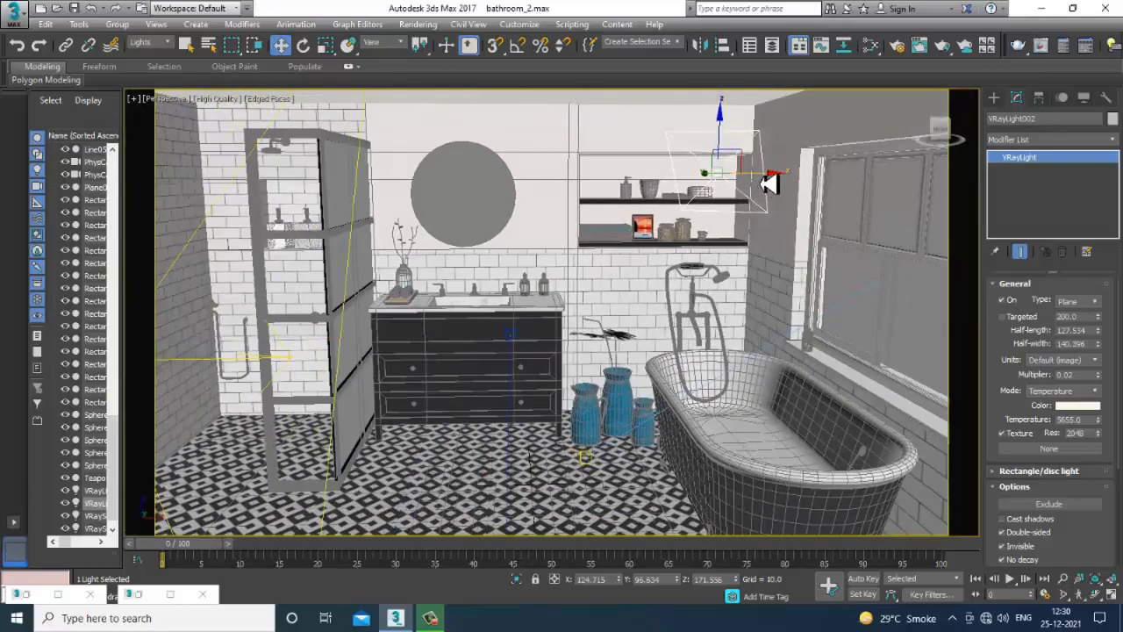
pyautogui.moveTo(769, 183); pyautogui.dragTo(748, 184)
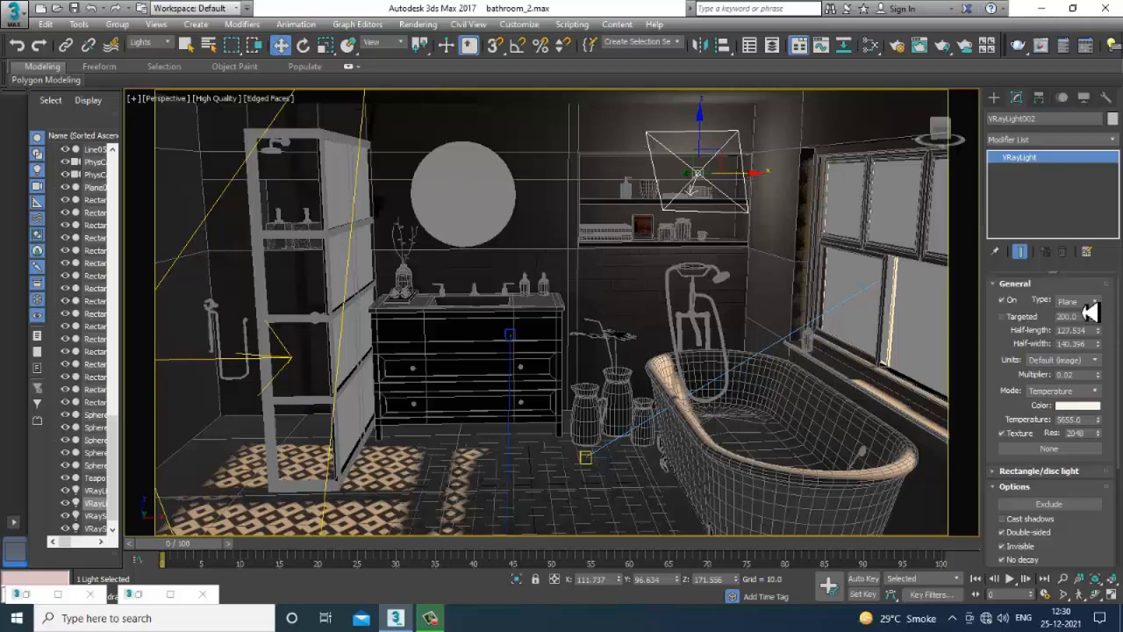
# Step: Change the copied light's type to Dome and rotate it upright, with close to zero rotation on all axes
pyautogui.click(1088, 302)
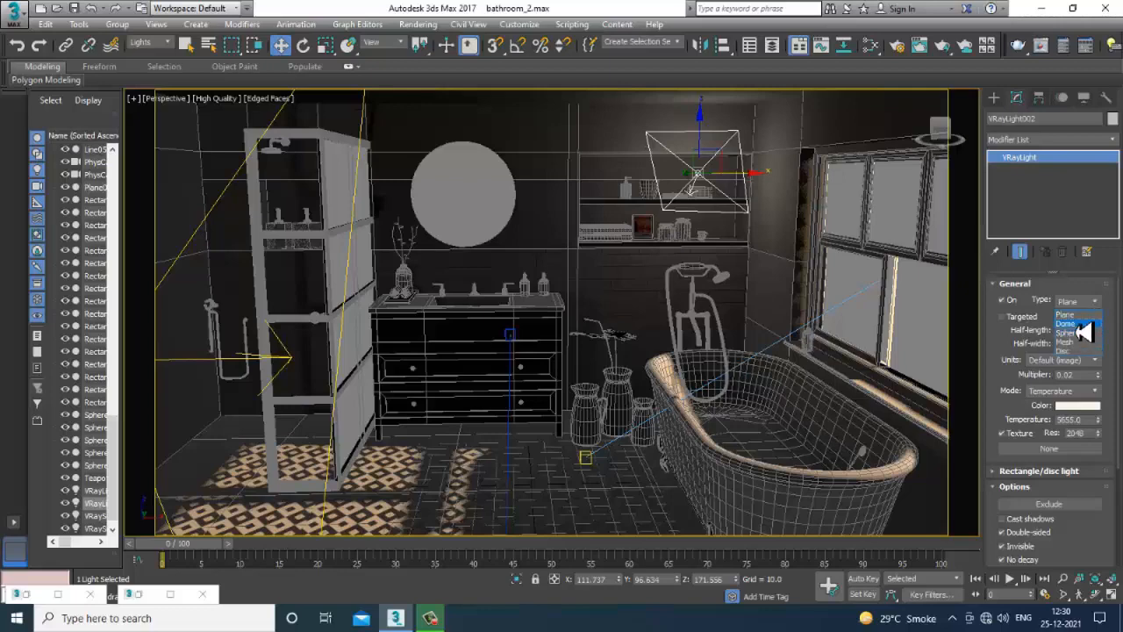
pyautogui.click(1066, 323)
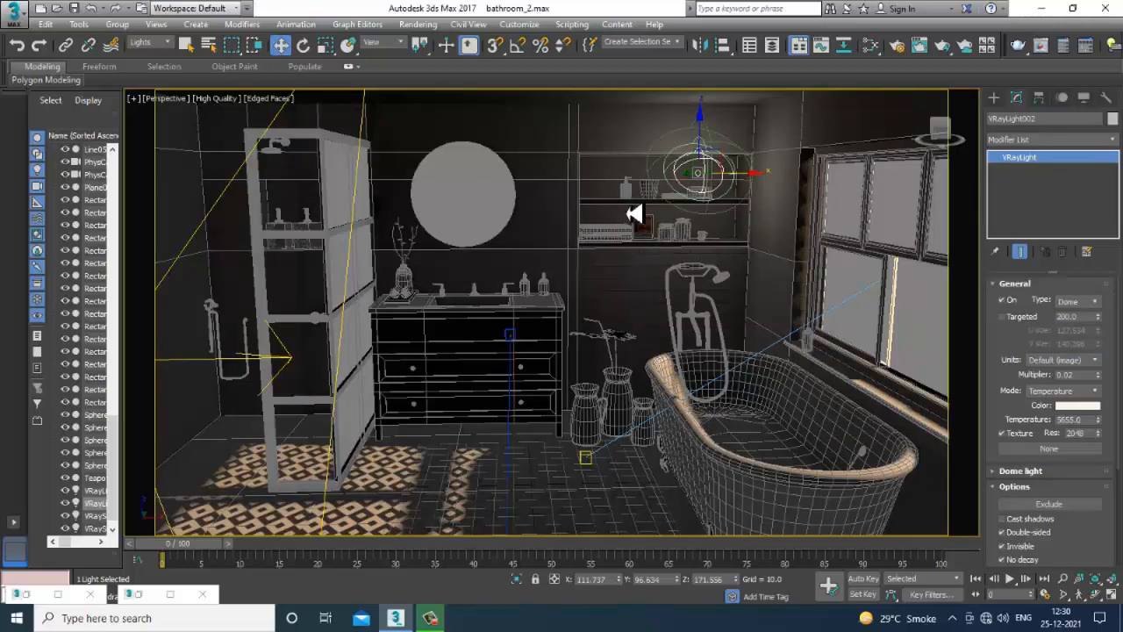
pyautogui.moveTo(711, 220)
pyautogui.keyDown('alt'); pyautogui.mouseDown(button='middle')
pyautogui.moveTo(732, 216)
pyautogui.moveTo(705, 202)
pyautogui.moveTo(709, 216)
pyautogui.mouseUp(button='middle'); pyautogui.keyUp('alt')
pyautogui.scroll(2, 706, 202)
pyautogui.press('r')
pyautogui.press('e')
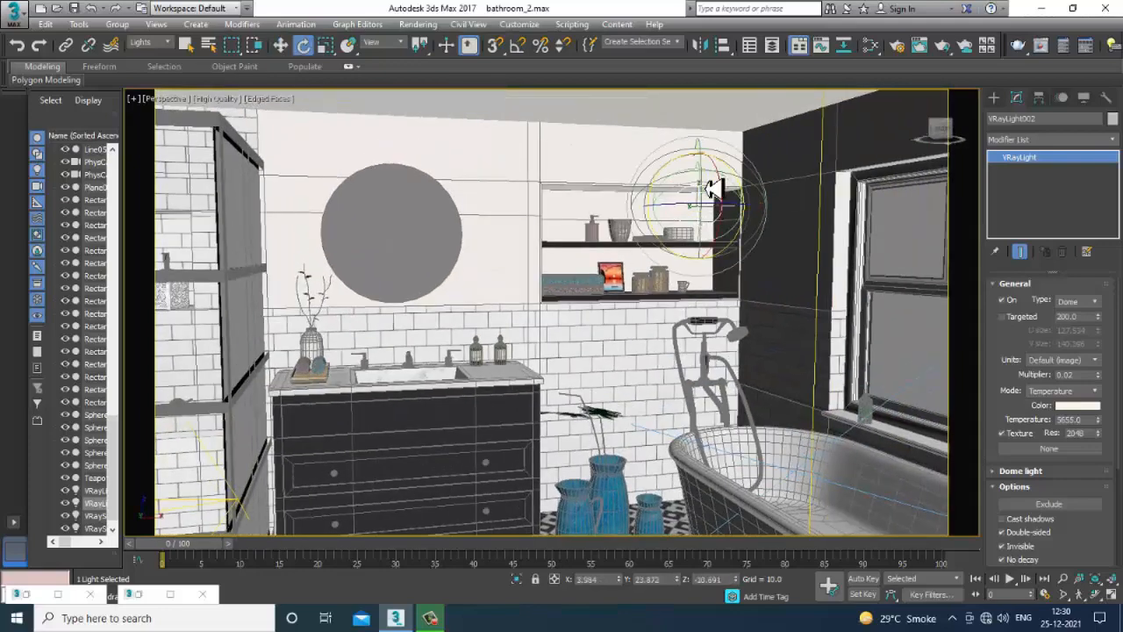
pyautogui.keyDown('alt'); pyautogui.moveTo(725, 166); pyautogui.dragTo(645, 303, button='middle'); pyautogui.keyUp('alt')
pyautogui.press('F3')
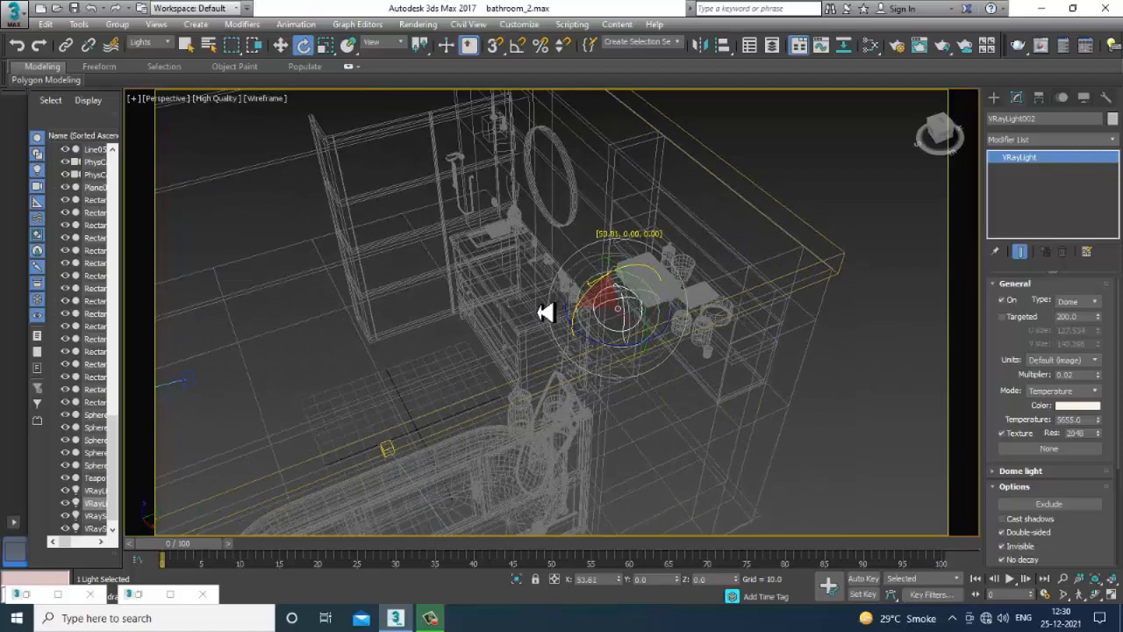
pyautogui.keyDown('alt'); pyautogui.moveTo(662, 329); pyautogui.dragTo(752, 300, button='middle'); pyautogui.keyUp('alt')
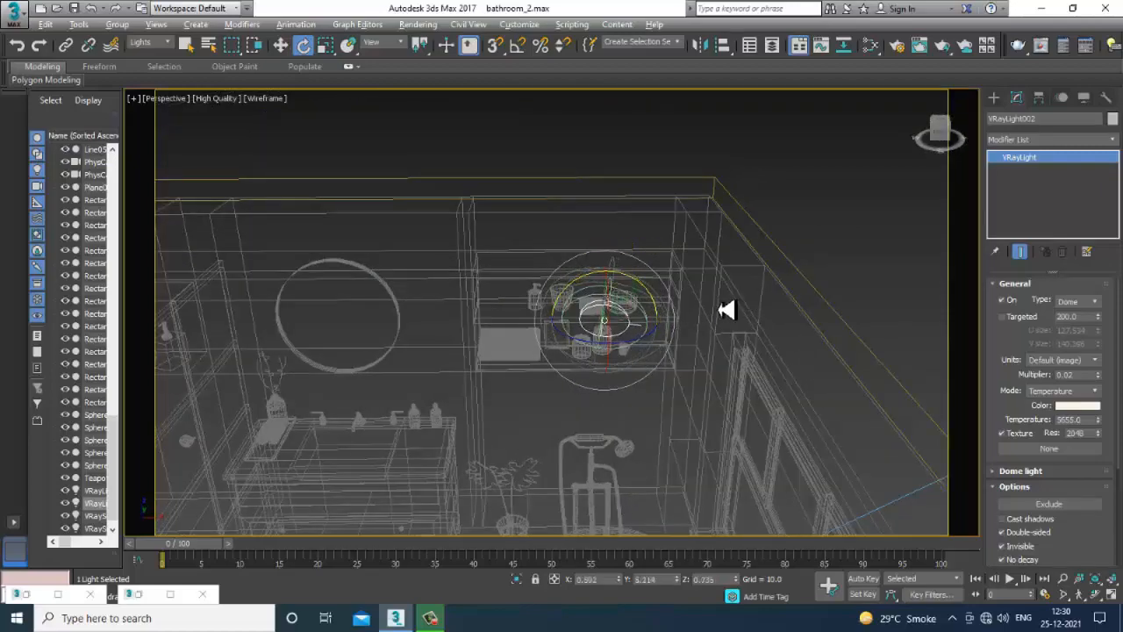
pyautogui.keyDown('alt'); pyautogui.moveTo(726, 309); pyautogui.dragTo(821, 323, button='middle'); pyautogui.keyUp('alt')
pyautogui.press('F3')
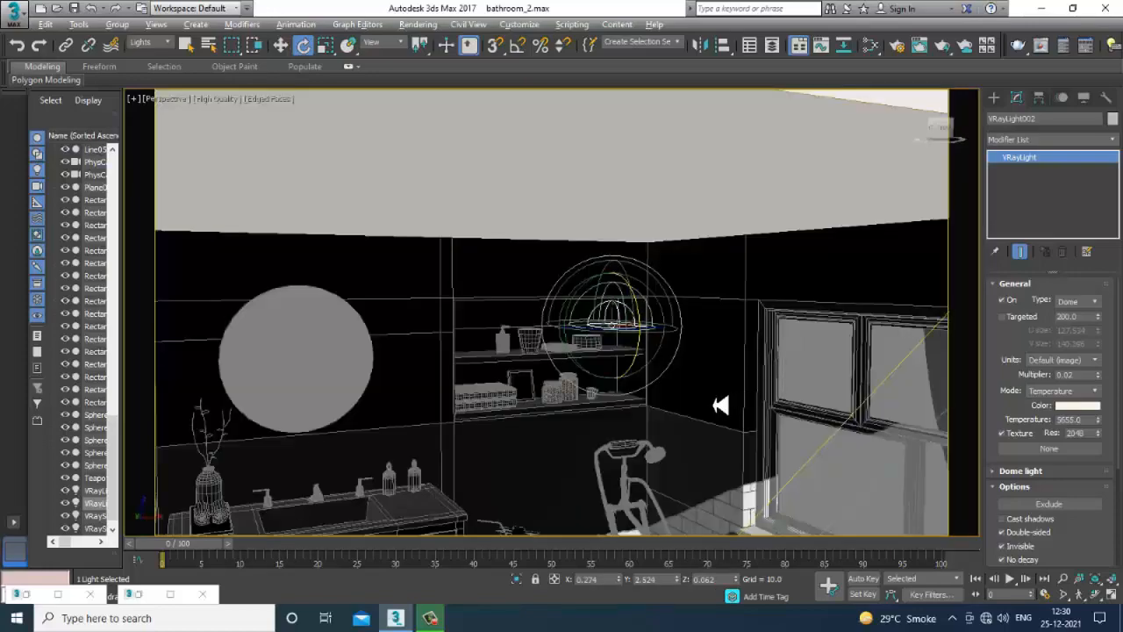
# Step: Move the dome light along Y to about 103.6 in the Perspective view
pyautogui.moveTo(720, 401)
pyautogui.keyDown('alt'); pyautogui.mouseDown(button='middle')
pyautogui.moveTo(742, 306)
pyautogui.moveTo(739, 352)
pyautogui.mouseUp(button='middle'); pyautogui.keyUp('alt')
pyautogui.press('w')
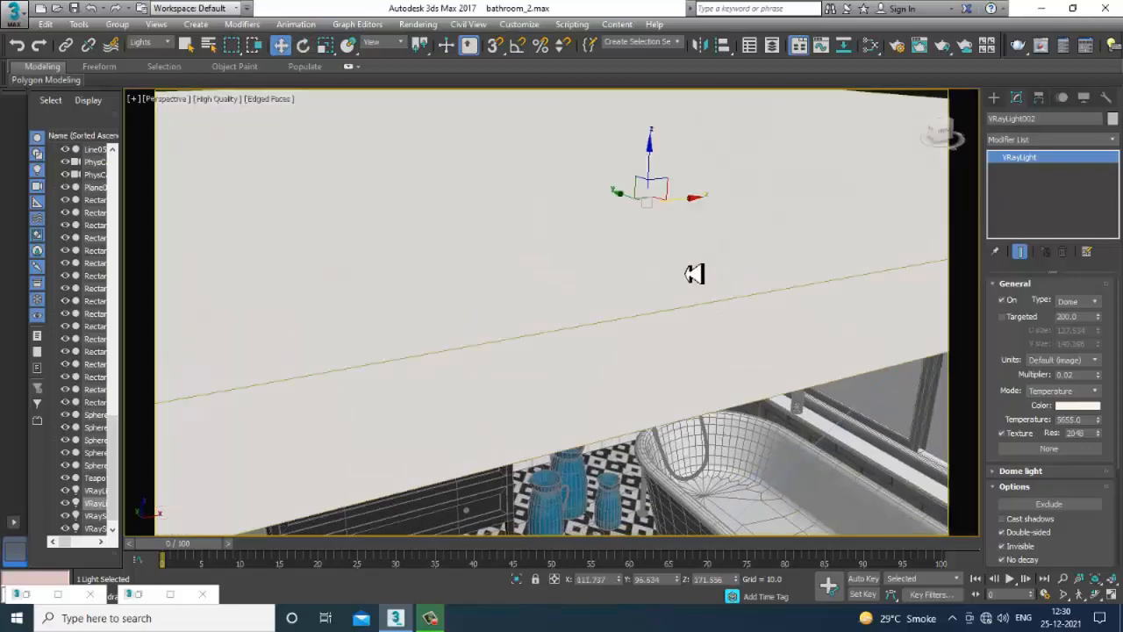
pyautogui.press('F3')
pyautogui.keyDown('alt'); pyautogui.moveTo(662, 223); pyautogui.dragTo(638, 165, button='middle'); pyautogui.keyUp('alt')
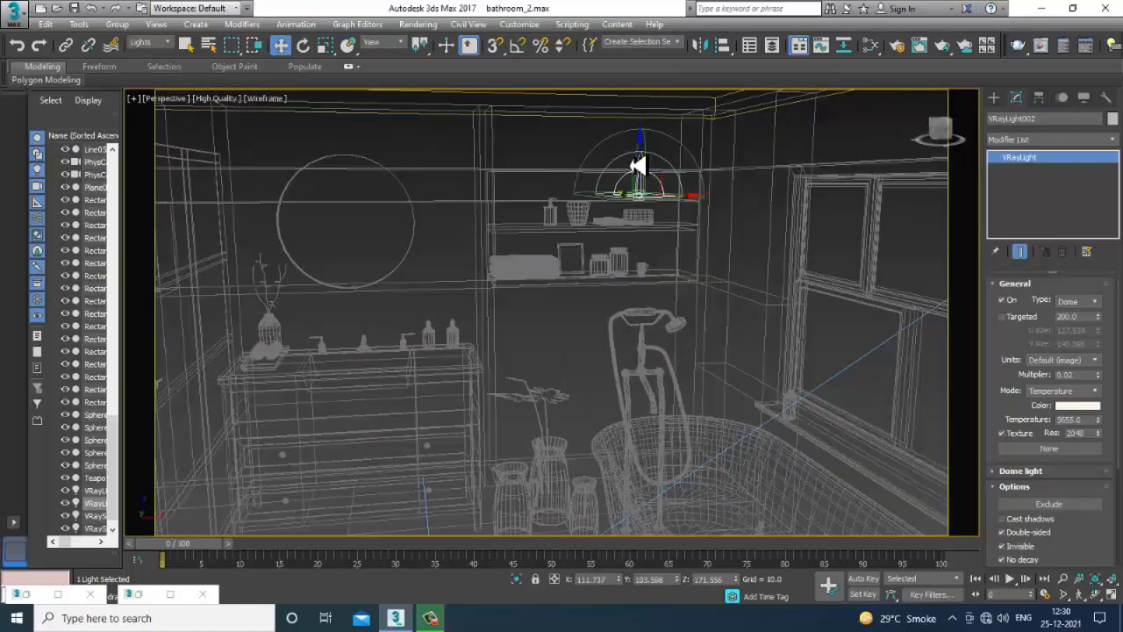
# Step: Increase the dome light's photon emission radii to about 164.8 for the target and 223.3 for the emitter
pyautogui.scroll(-2, 1000, 416)
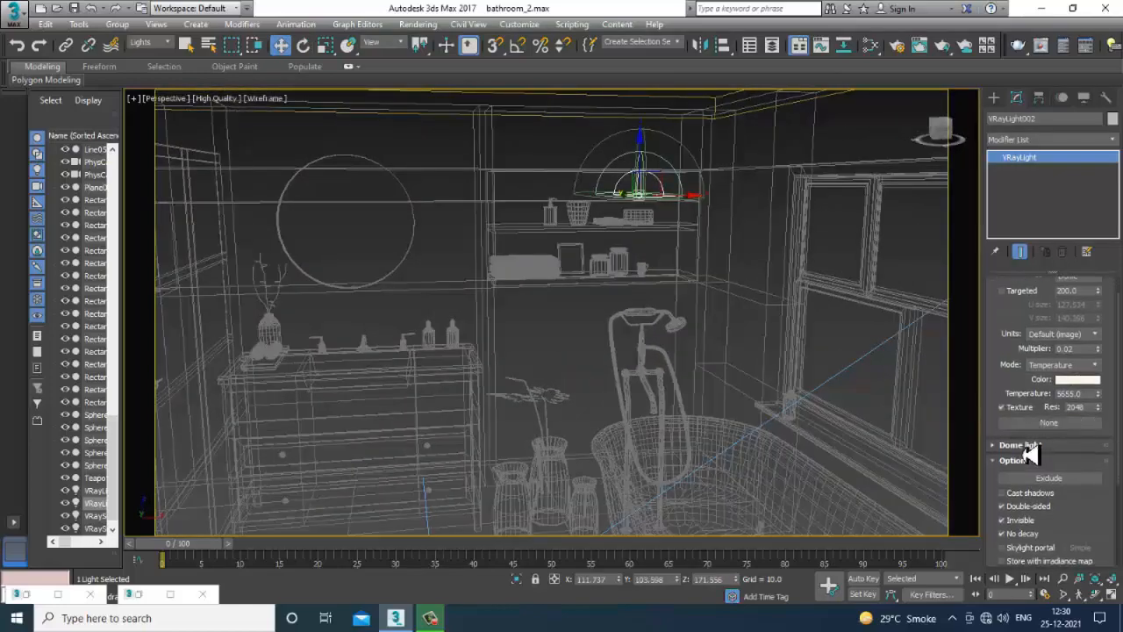
pyautogui.click(1027, 446)
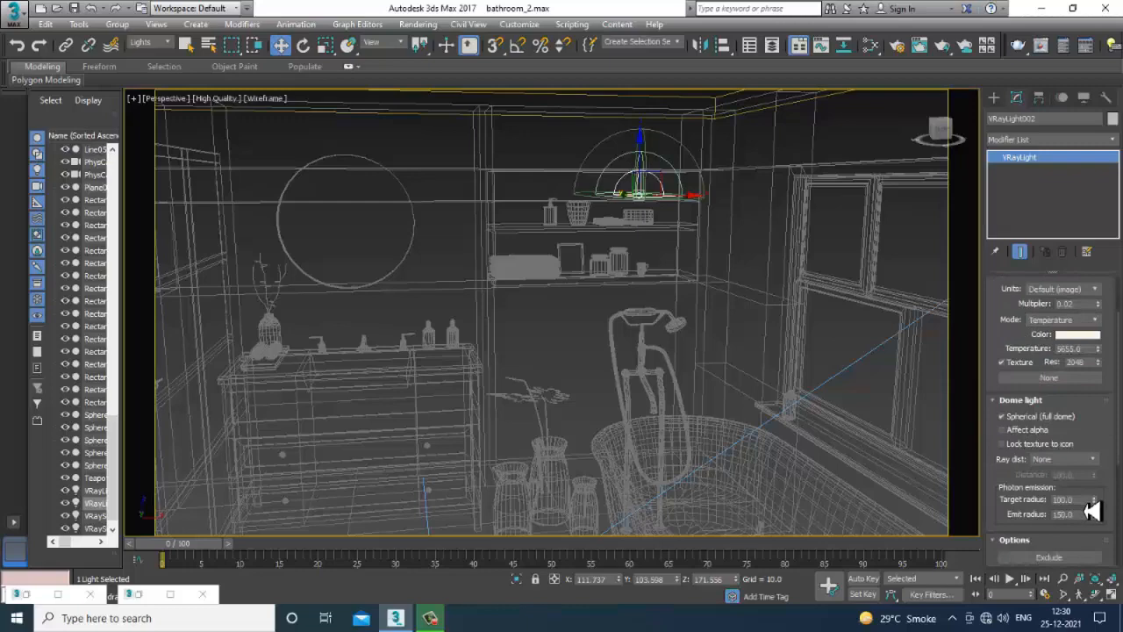
pyautogui.press('F3')
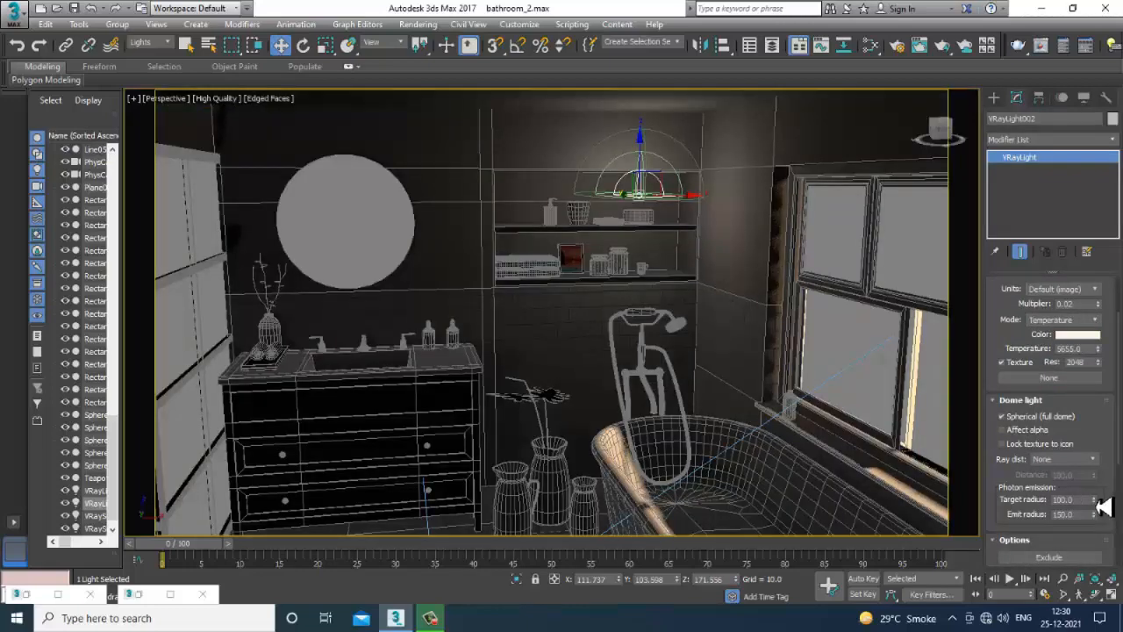
pyautogui.moveTo(1095, 462); pyautogui.dragTo(1094, 451)
pyautogui.moveTo(1094, 499); pyautogui.dragTo(1111, 465)
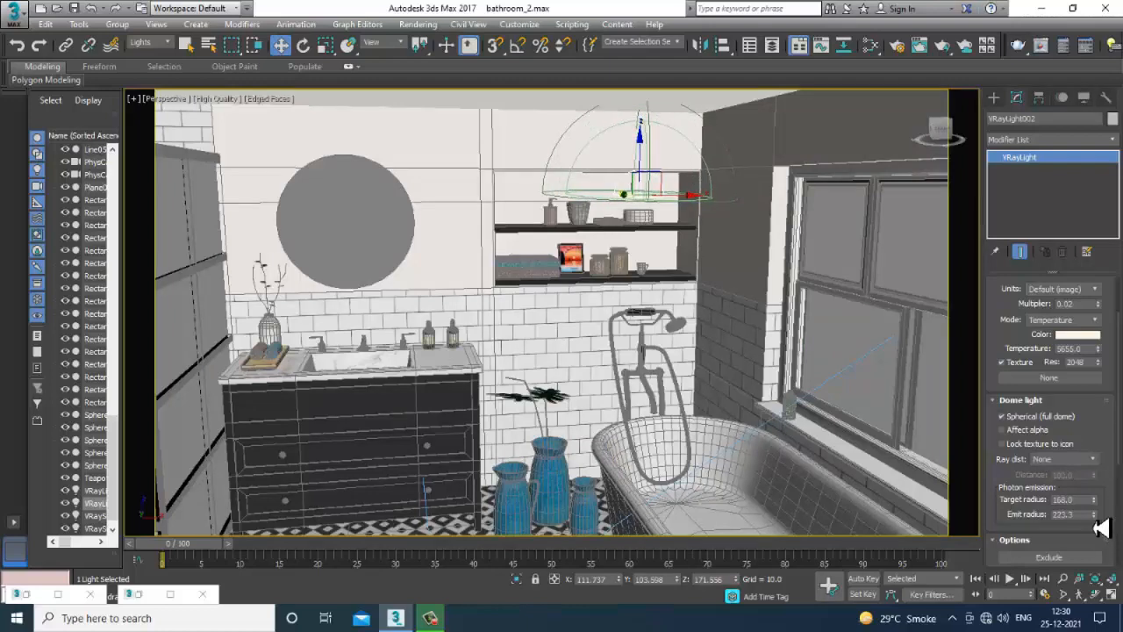
pyautogui.moveTo(1102, 526)
pyautogui.mouseDown()
pyautogui.moveTo(1088, 459)
pyautogui.moveTo(1112, 525)
pyautogui.mouseUp()
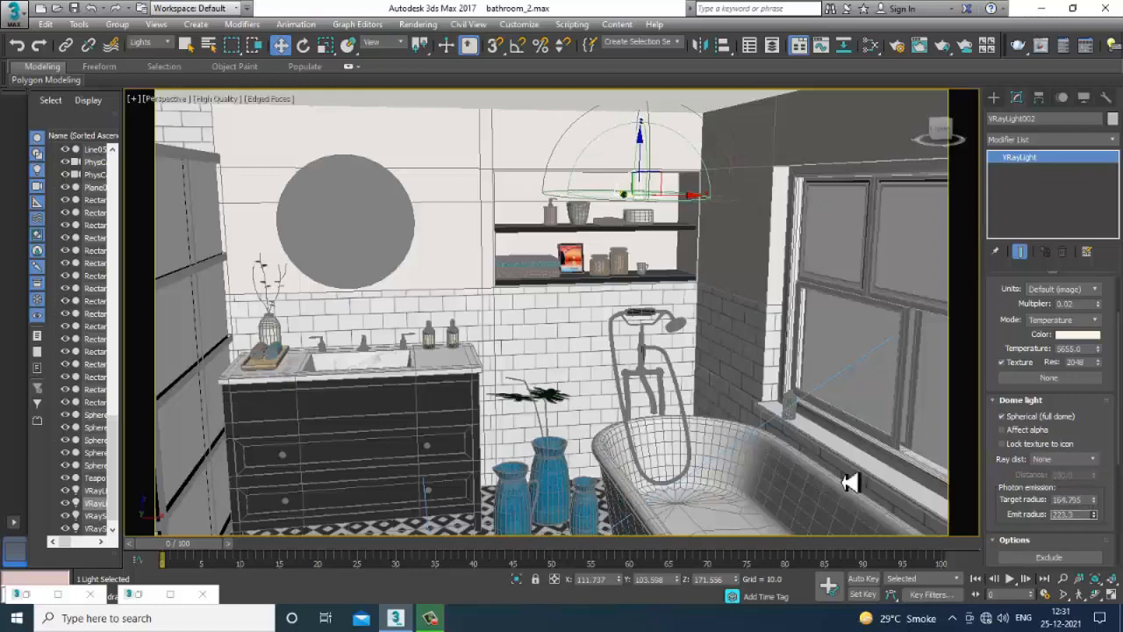
# Step: Switch to the PhysCamera001 view and move the dome light along X to about 40, between the mirror and the shelves
pyautogui.keyDown('alt'); pyautogui.moveTo(658, 298); pyautogui.dragTo(781, 412, button='middle'); pyautogui.keyUp('alt')
pyautogui.press('F3')
pyautogui.press('F3')
pyautogui.press('c')
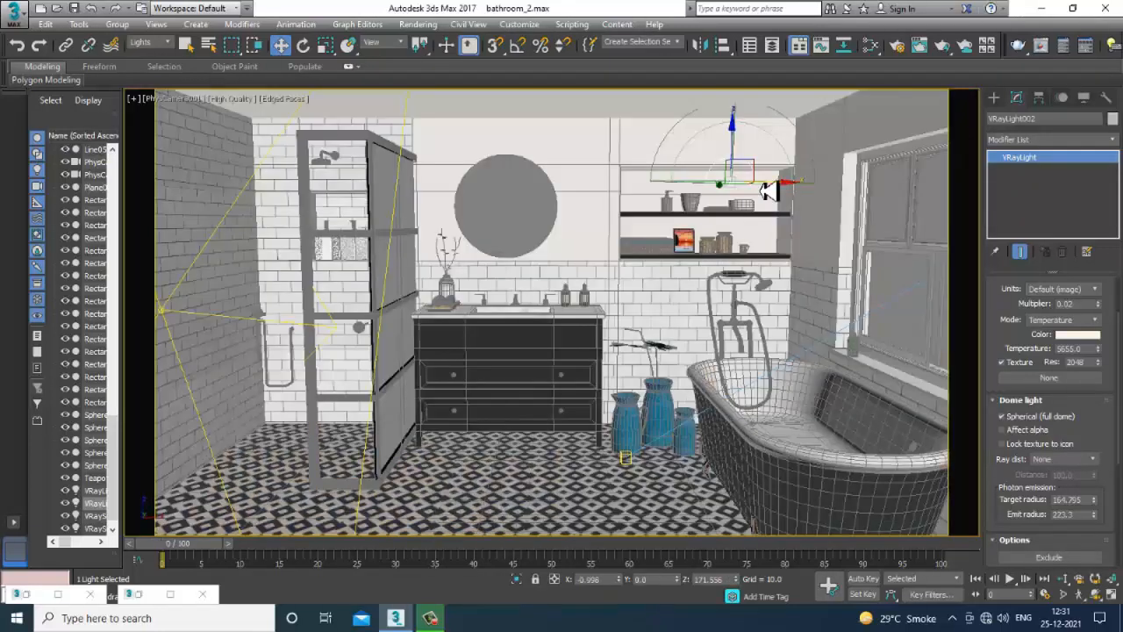
pyautogui.moveTo(784, 187); pyautogui.dragTo(684, 204)
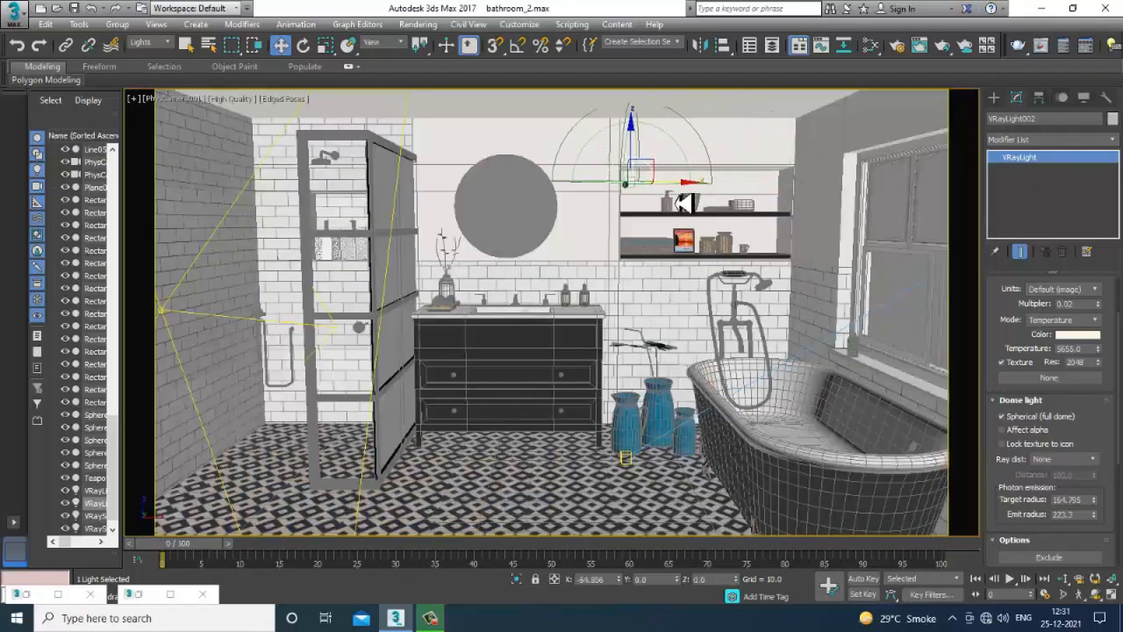
# Step: Bring the dome light forward along Y to about 57.5 in the Top view and lower it to about shelf height in the camera view
pyautogui.hotkey('alt', 'w')
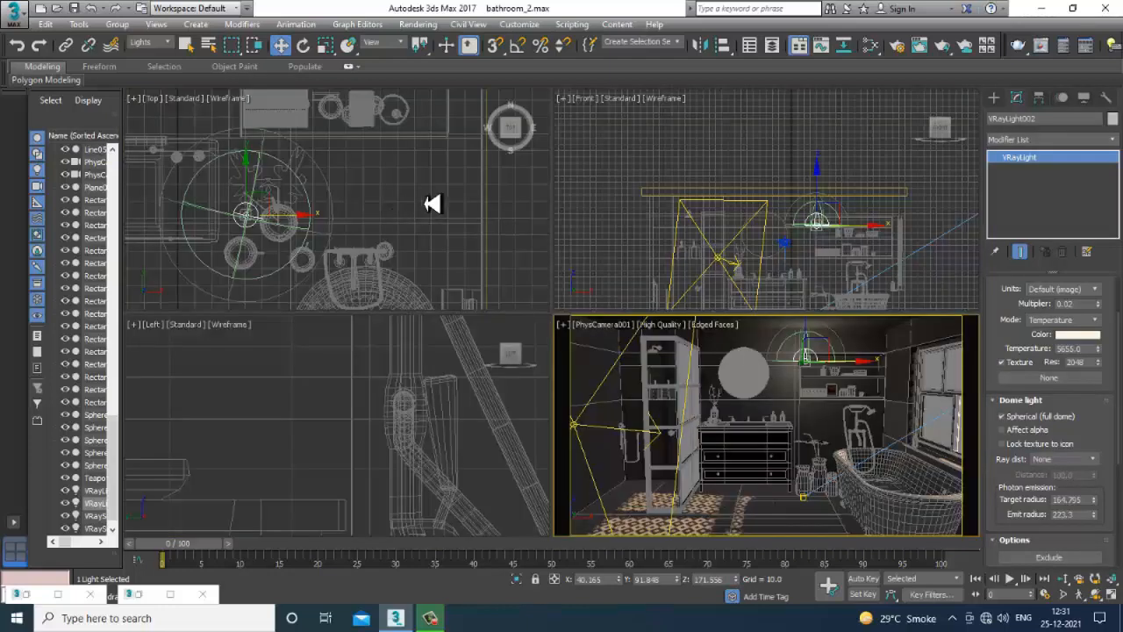
pyautogui.hotkey('alt', 'w')
pyautogui.moveTo(332, 254); pyautogui.dragTo(352, 313)
pyautogui.hotkey('alt', 'w')
pyautogui.hotkey('alt', 'w')
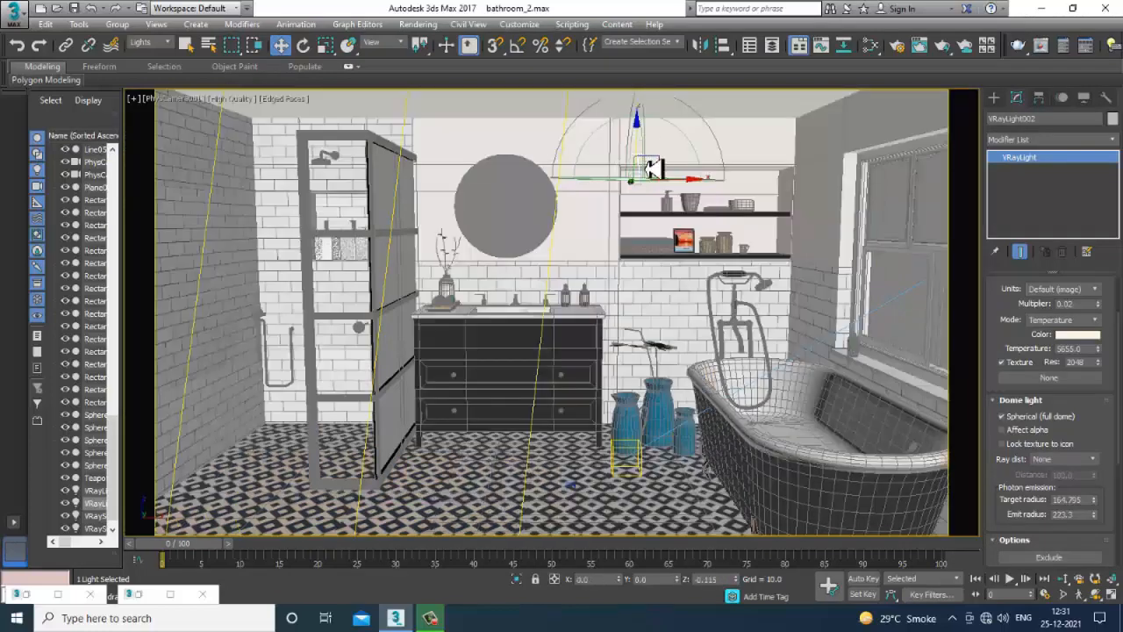
pyautogui.moveTo(640, 151); pyautogui.dragTo(663, 210)
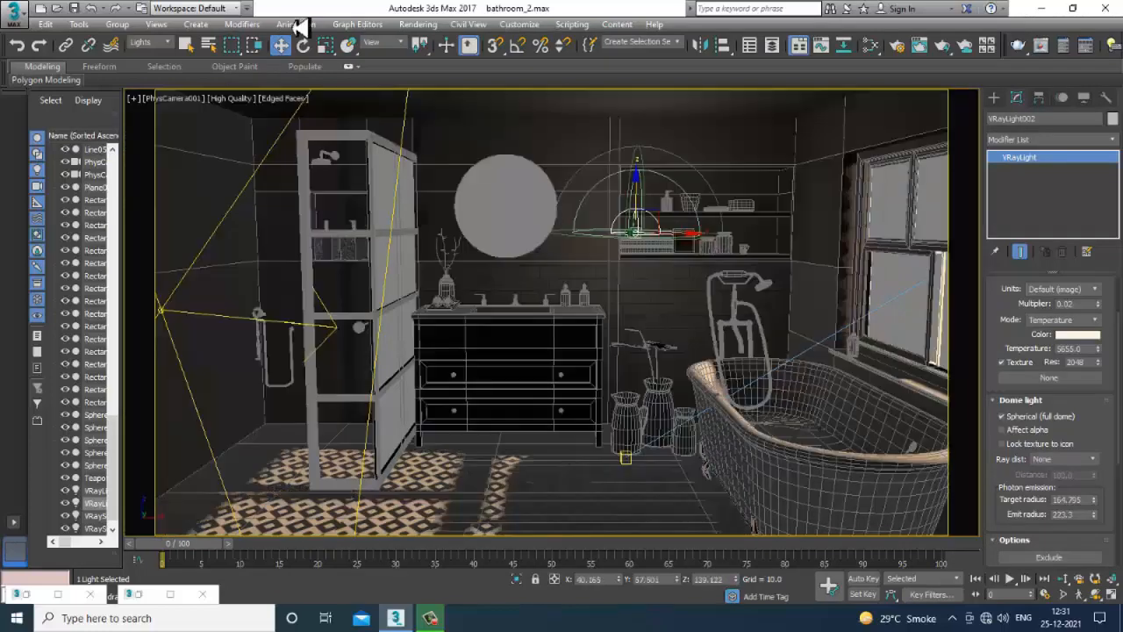
# Step: Run a test render of the camera view to check the dome light, and close the frame buffer
pyautogui.click(417, 23)
pyautogui.click(439, 40)
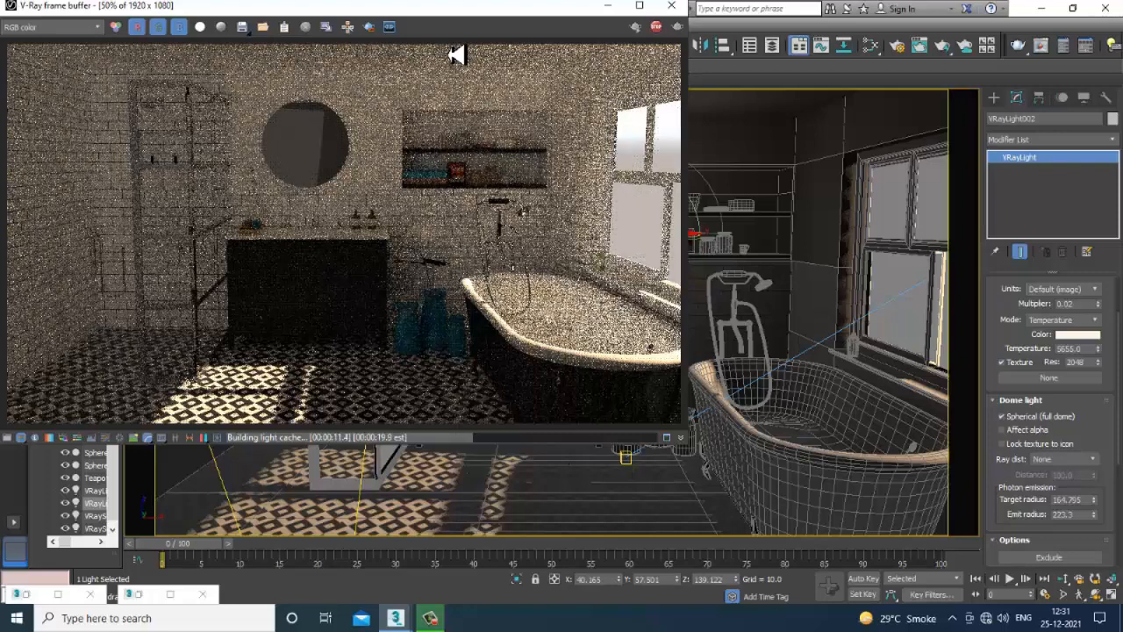
pyautogui.click(671, 5)
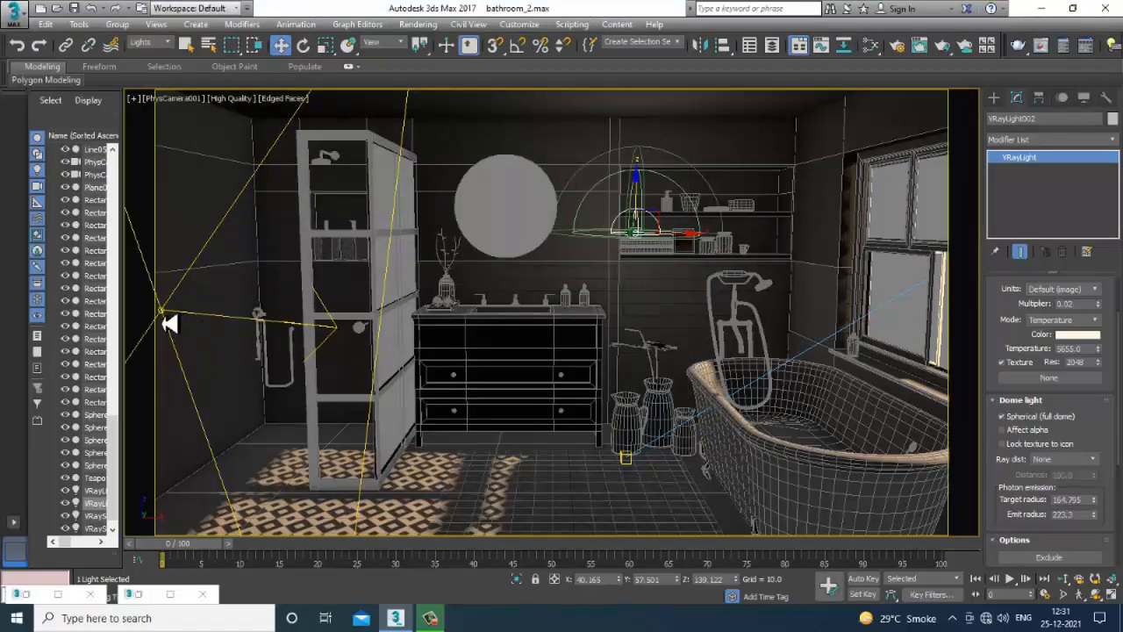
# Step: Select the rectangular VRay light beside the shower, set its multiplier to 0.09 and run a brief test render
pyautogui.click(163, 312)
pyautogui.moveTo(1087, 305); pyautogui.dragTo(1037, 306)
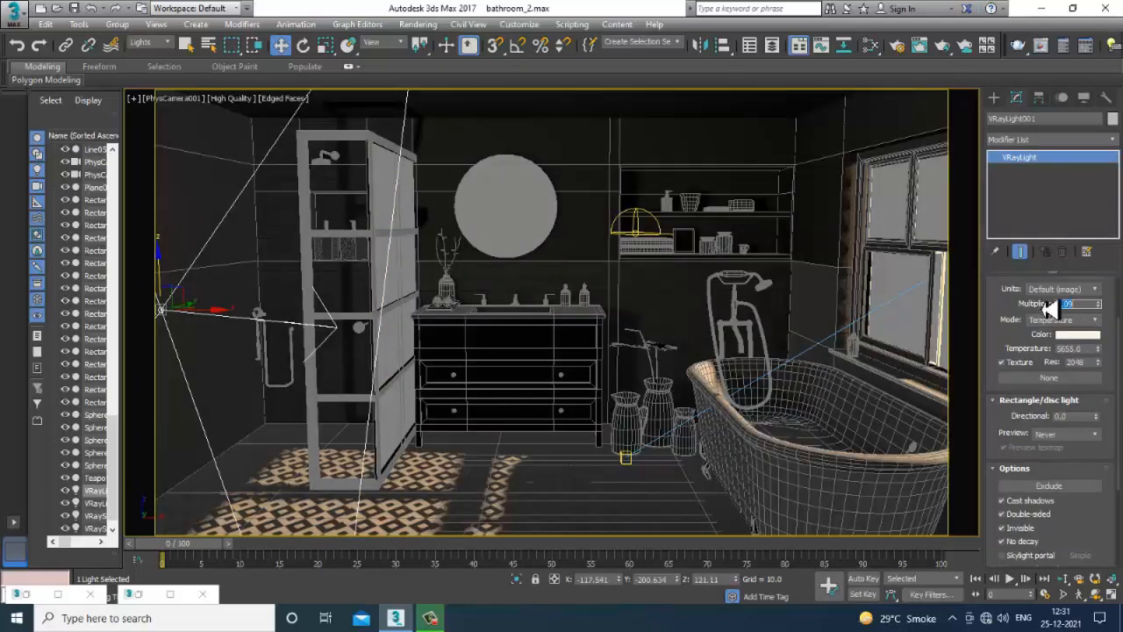
pyautogui.click(419, 24)
pyautogui.click(447, 42)
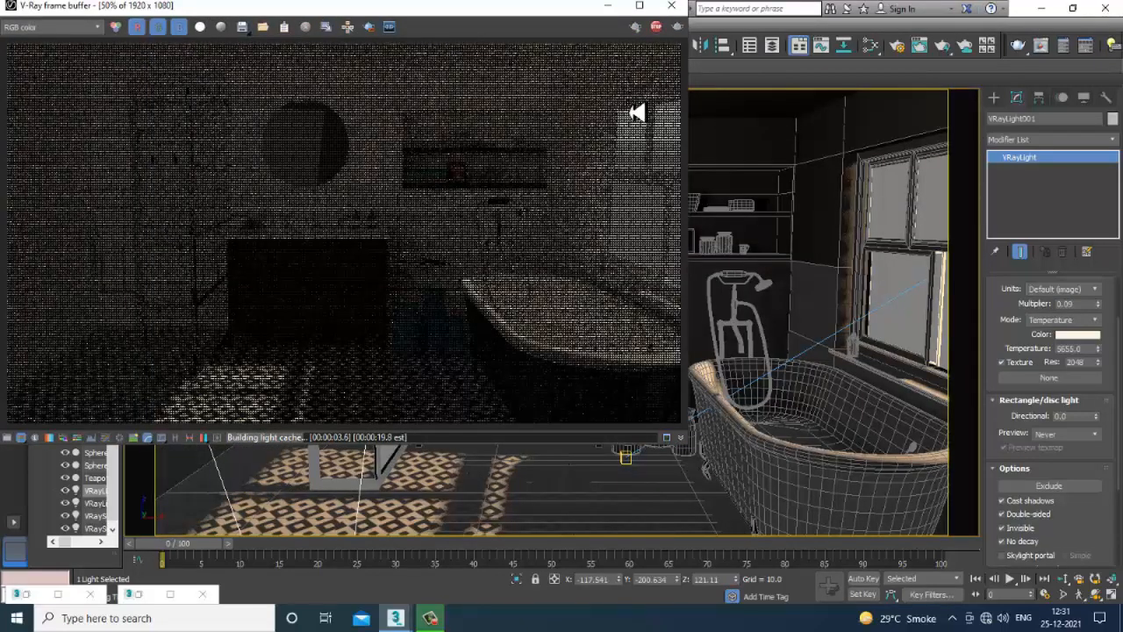
pyautogui.click(671, 5)
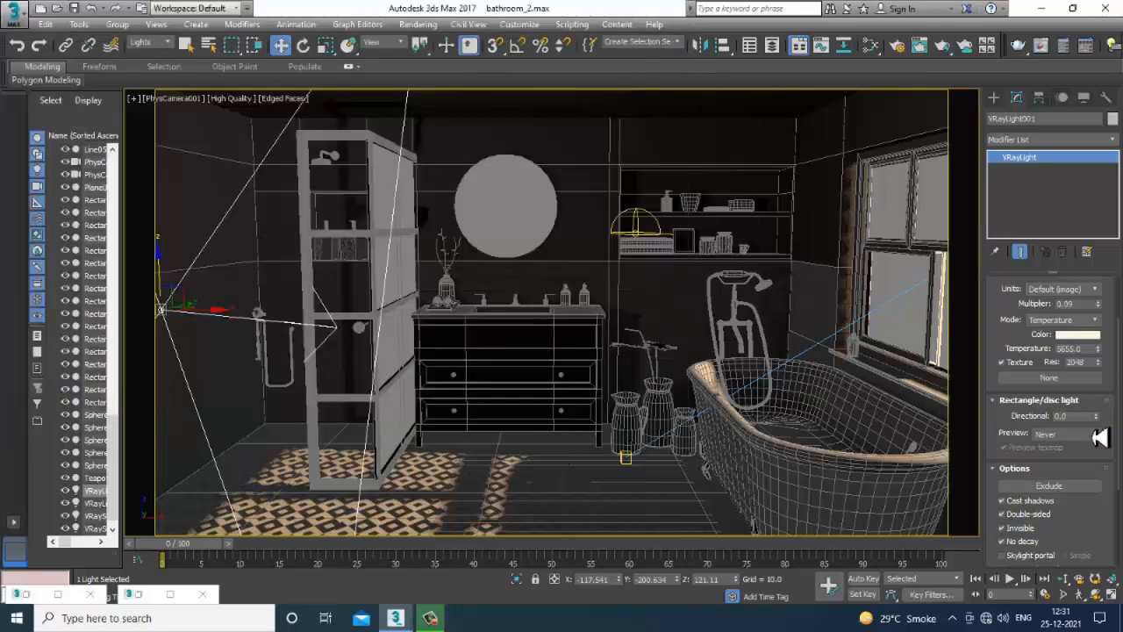
# Step: Try a multiplier of 2 on the rectangular light with a brief test render
pyautogui.doubleClick(1077, 304)
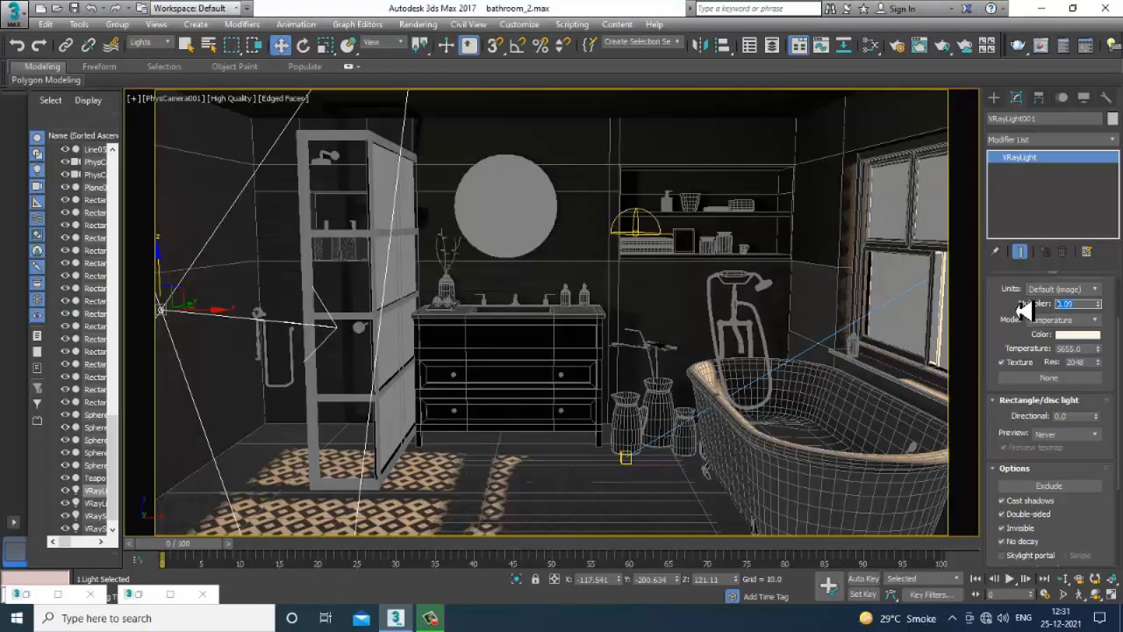
pyautogui.write('2')
pyautogui.press('Return')
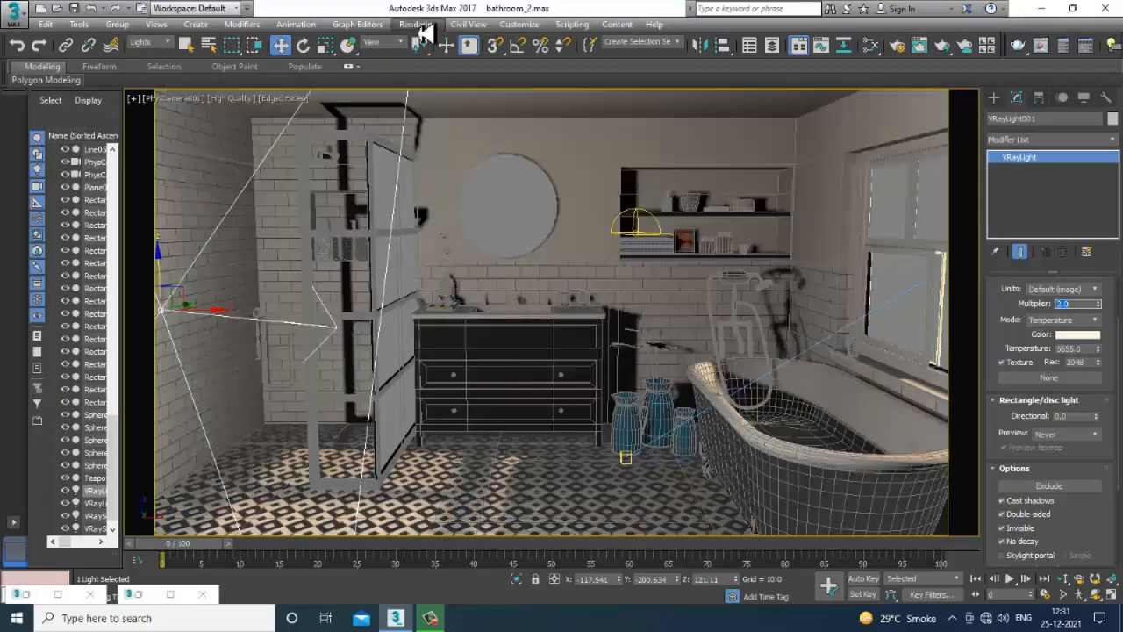
pyautogui.click(418, 23)
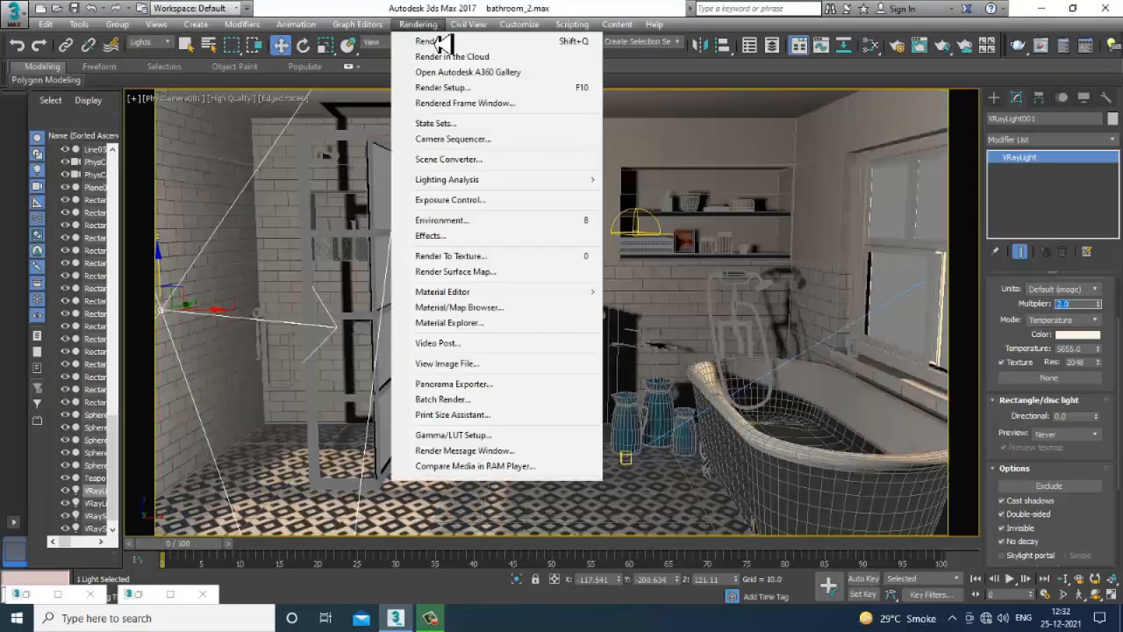
pyautogui.click(445, 41)
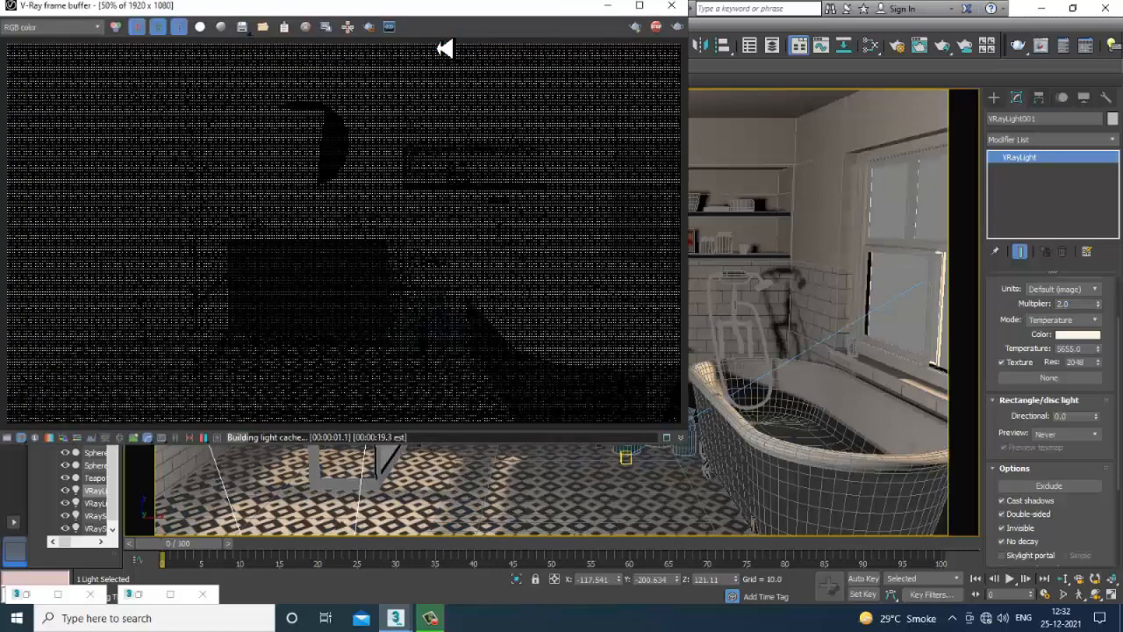
pyautogui.click(672, 5)
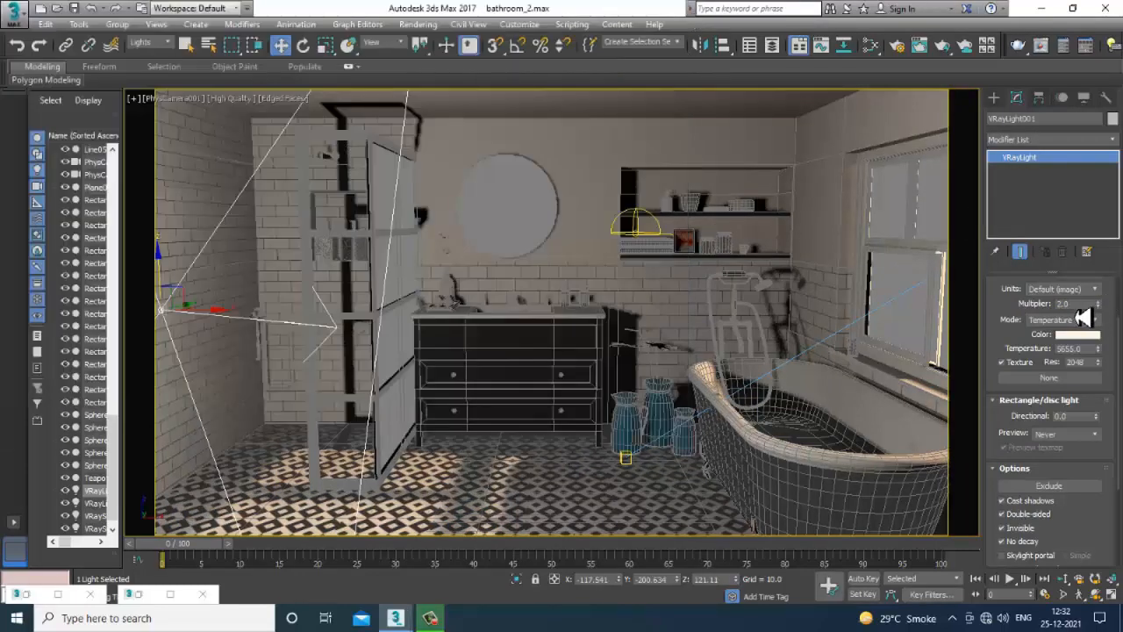
# Step: Set the rectangular light's multiplier to 0.2 and render the camera view again
pyautogui.moveTo(1080, 306); pyautogui.dragTo(928, 321)
pyautogui.write('0')
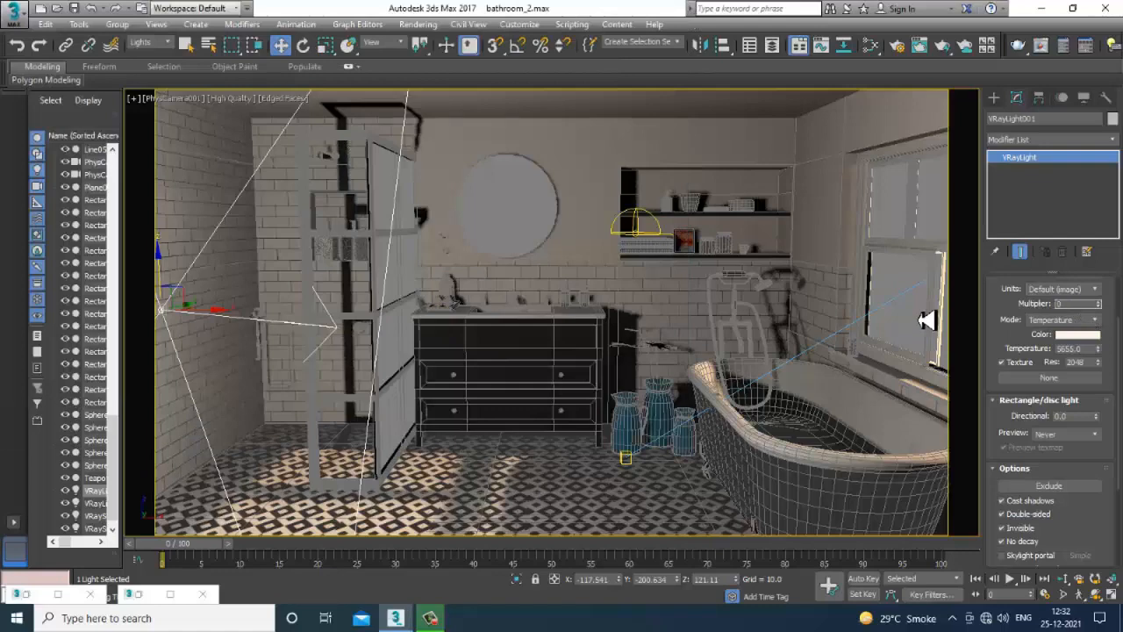
pyautogui.write('.2')
pyautogui.press('Return')
pyautogui.click(417, 23)
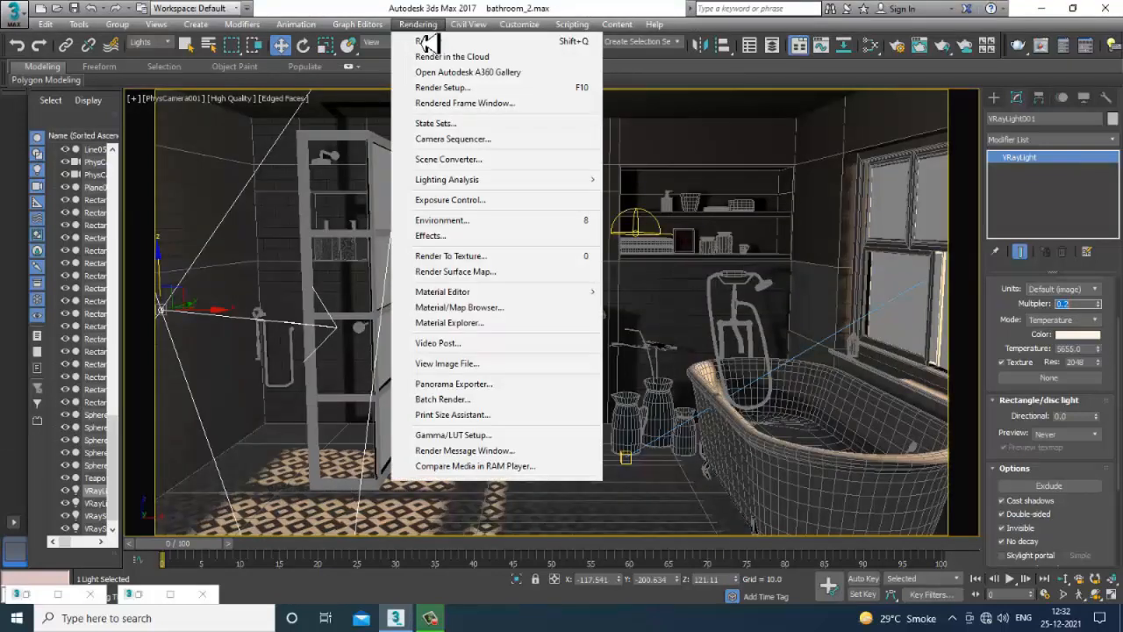
pyautogui.click(427, 42)
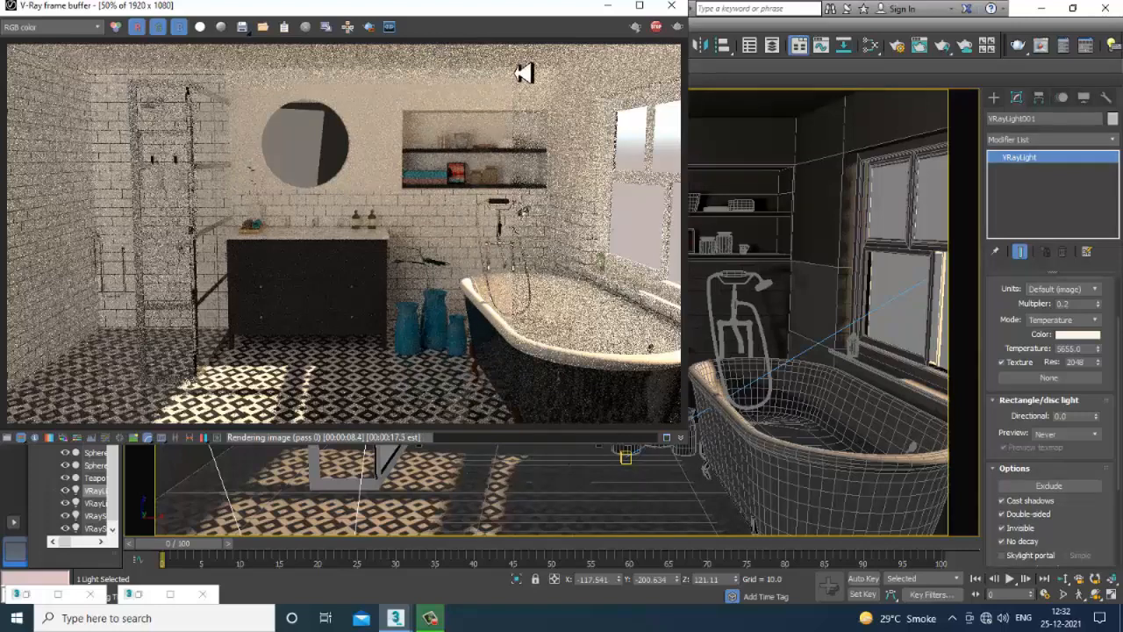
# Step: Enlarge the frame buffer and examine the lighting and noise on the vanity, shelves, vases, floor and bathtub at 100% zoom
pyautogui.click(641, 6)
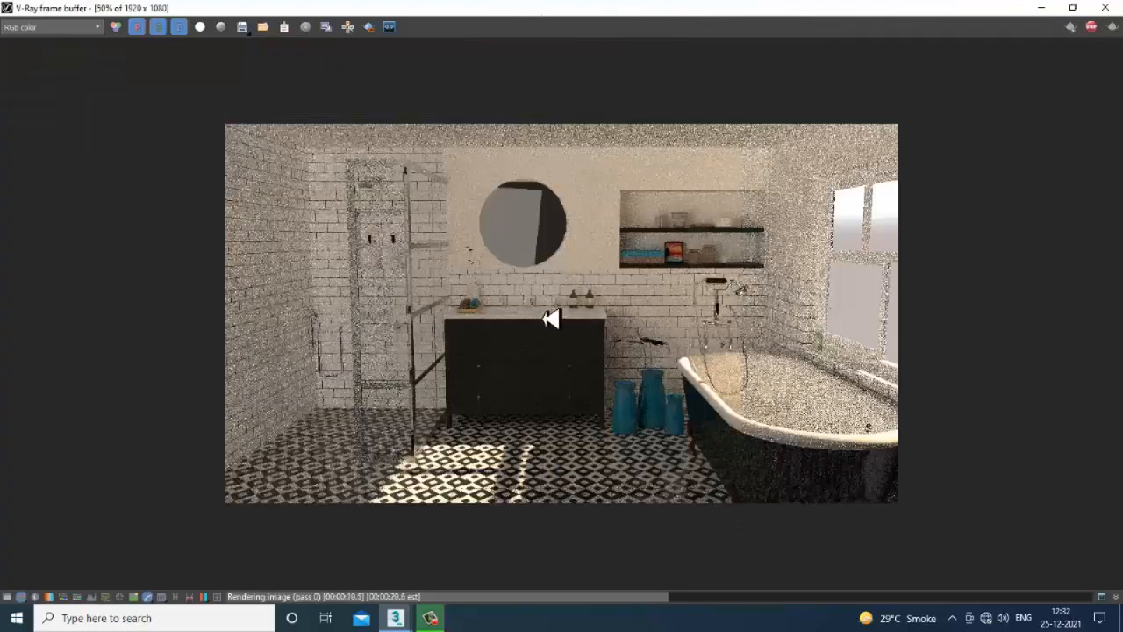
pyautogui.scroll(2, 579, 349)
pyautogui.moveTo(732, 462); pyautogui.dragTo(742, 330, button='middle')
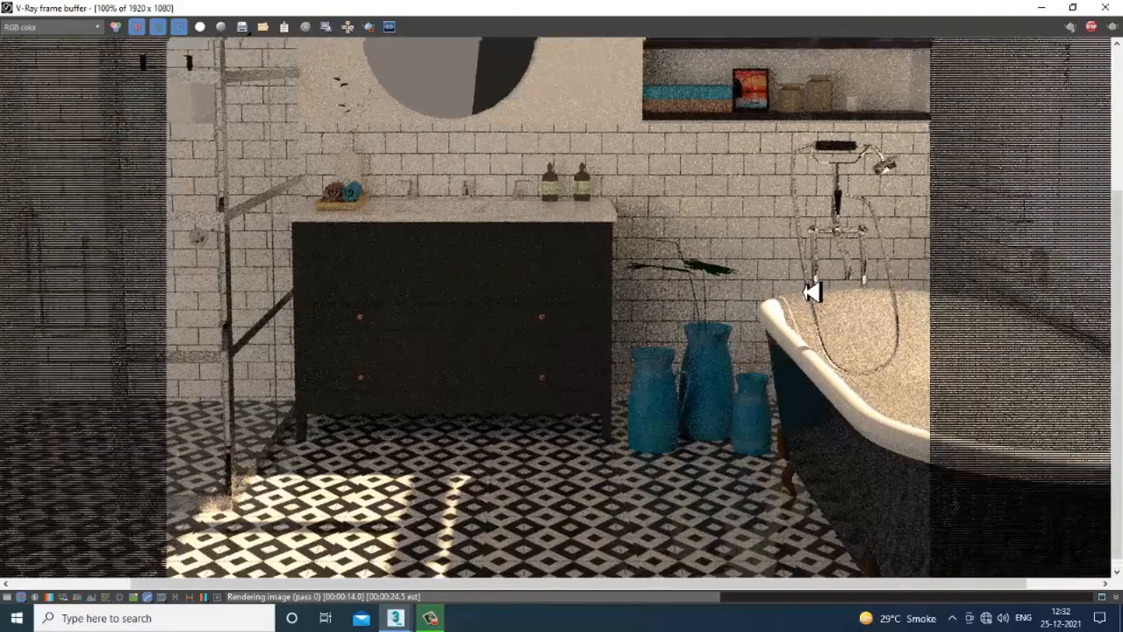
pyautogui.moveTo(809, 289); pyautogui.dragTo(767, 372, button='middle')
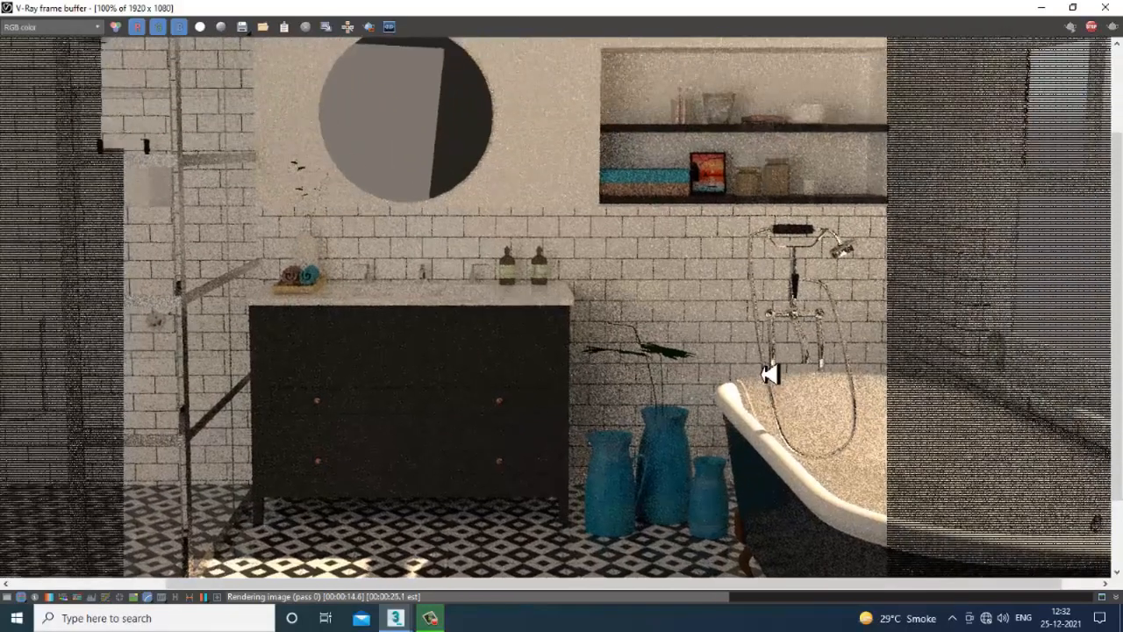
pyautogui.moveTo(534, 321); pyautogui.dragTo(635, 306, button='middle')
pyautogui.moveTo(784, 389); pyautogui.dragTo(764, 380, button='middle')
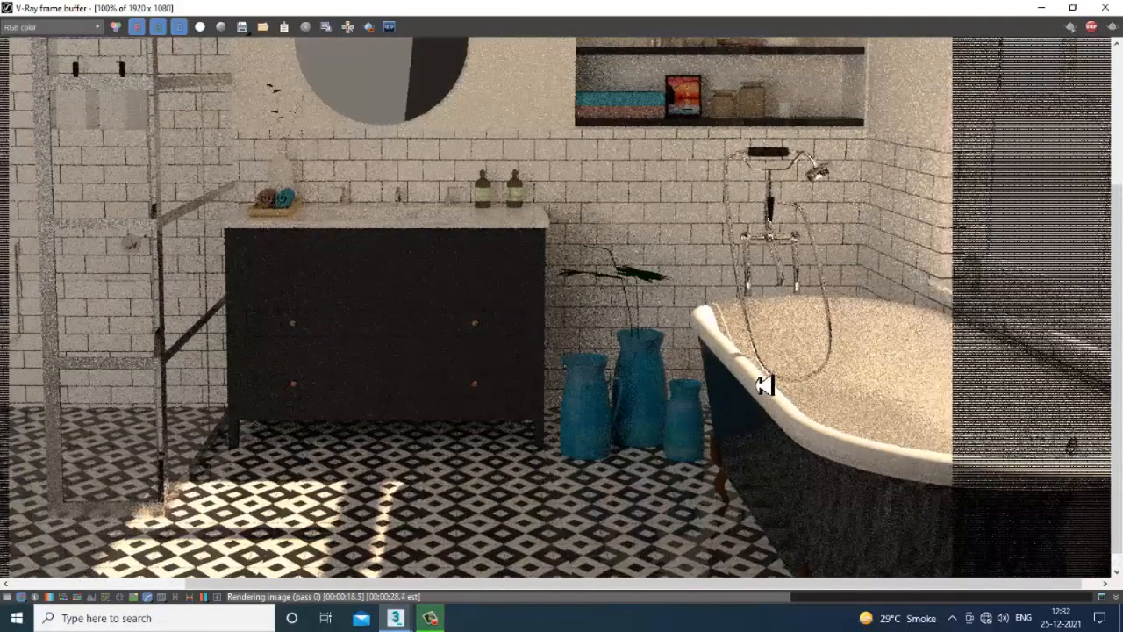
pyautogui.scroll(-1, 764, 380)
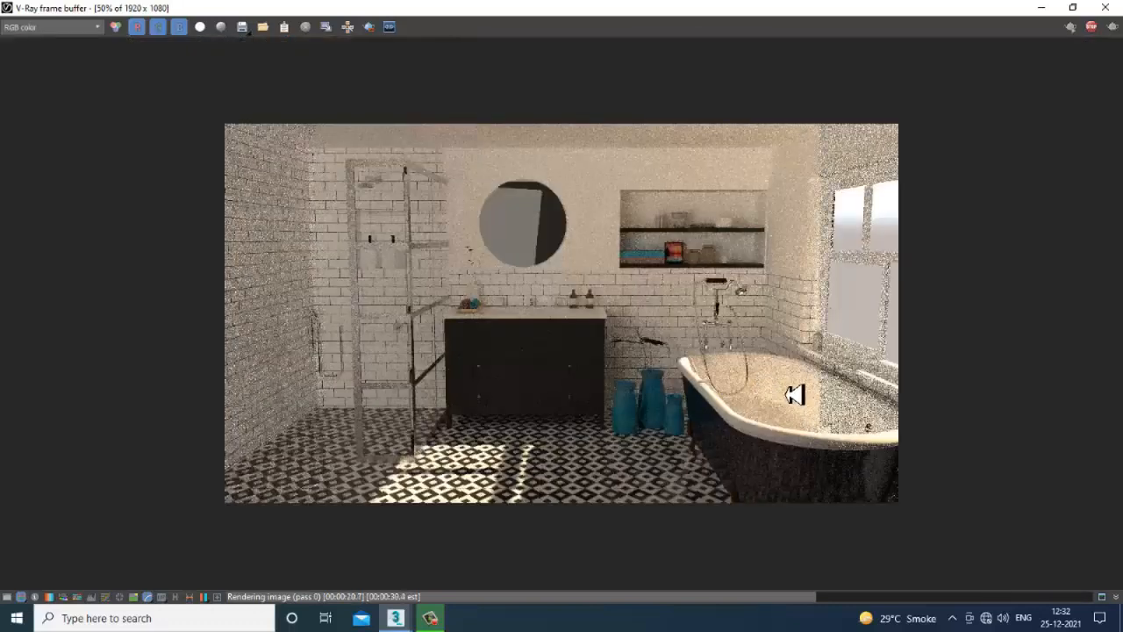
pyautogui.scroll(1, 794, 394)
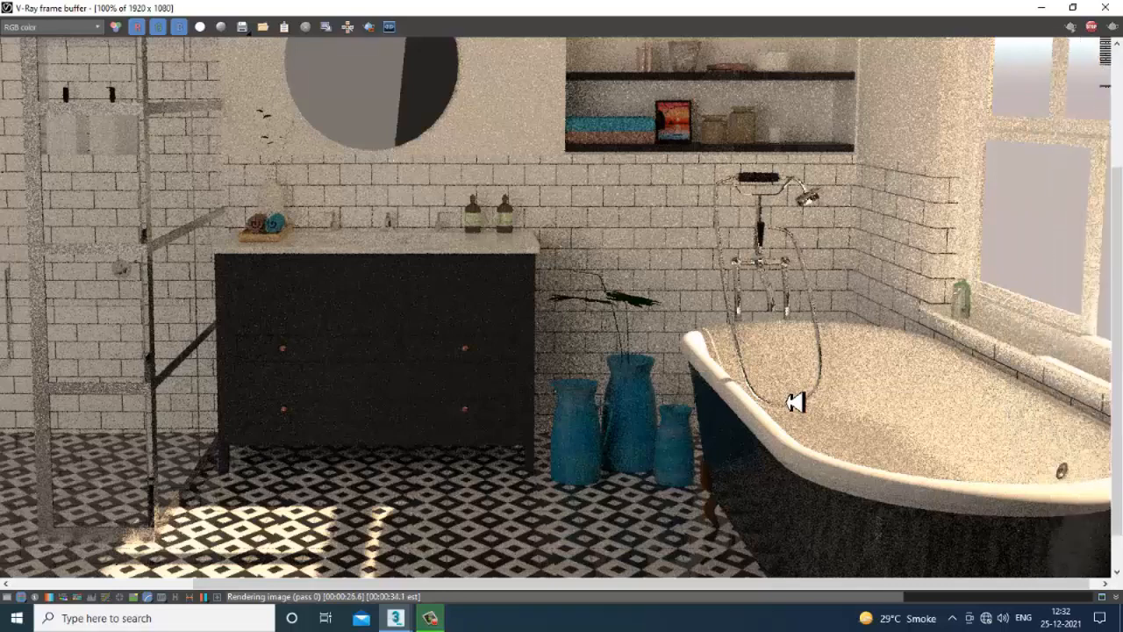
pyautogui.scroll(-2, 666, 406)
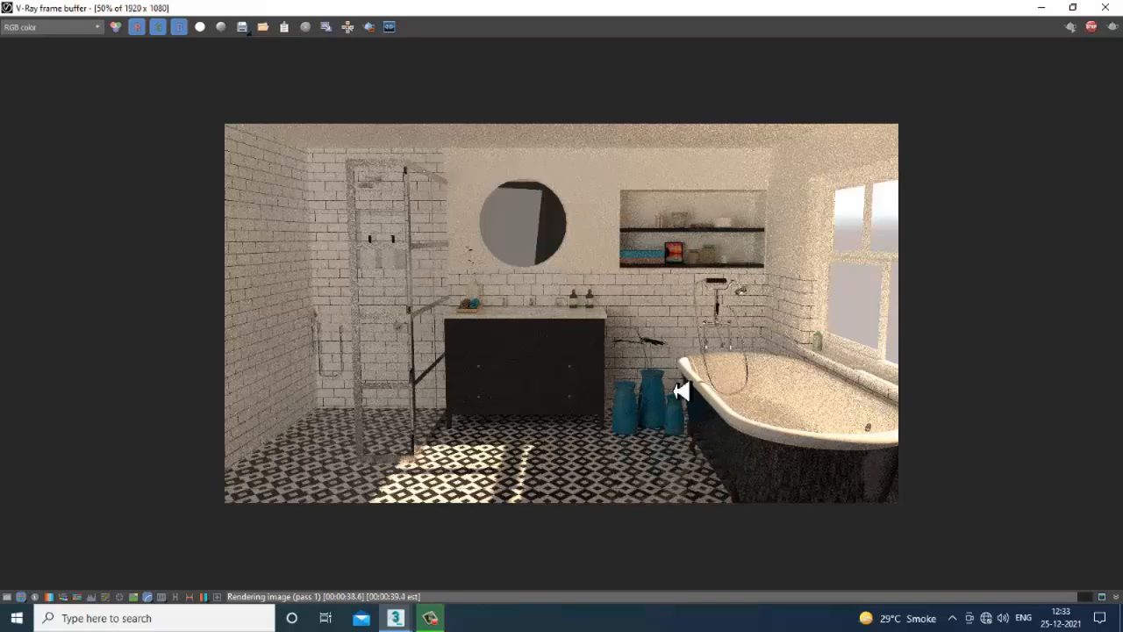
pyautogui.scroll(1, 527, 475)
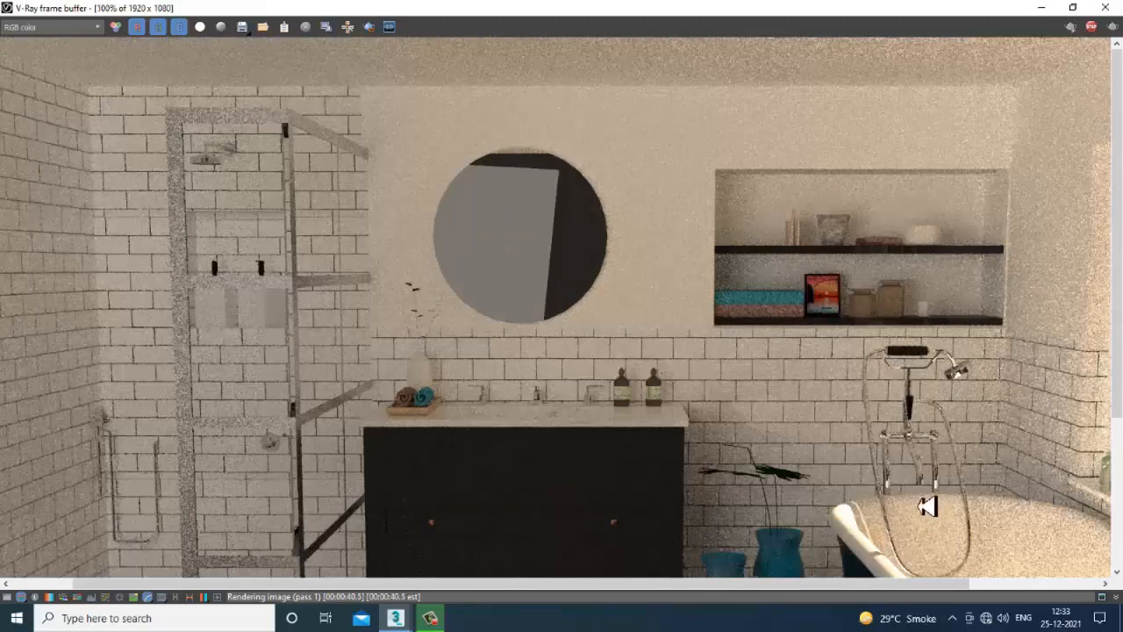
pyautogui.moveTo(923, 504); pyautogui.dragTo(721, 317, button='middle')
pyautogui.moveTo(627, 413); pyautogui.dragTo(676, 313, button='middle')
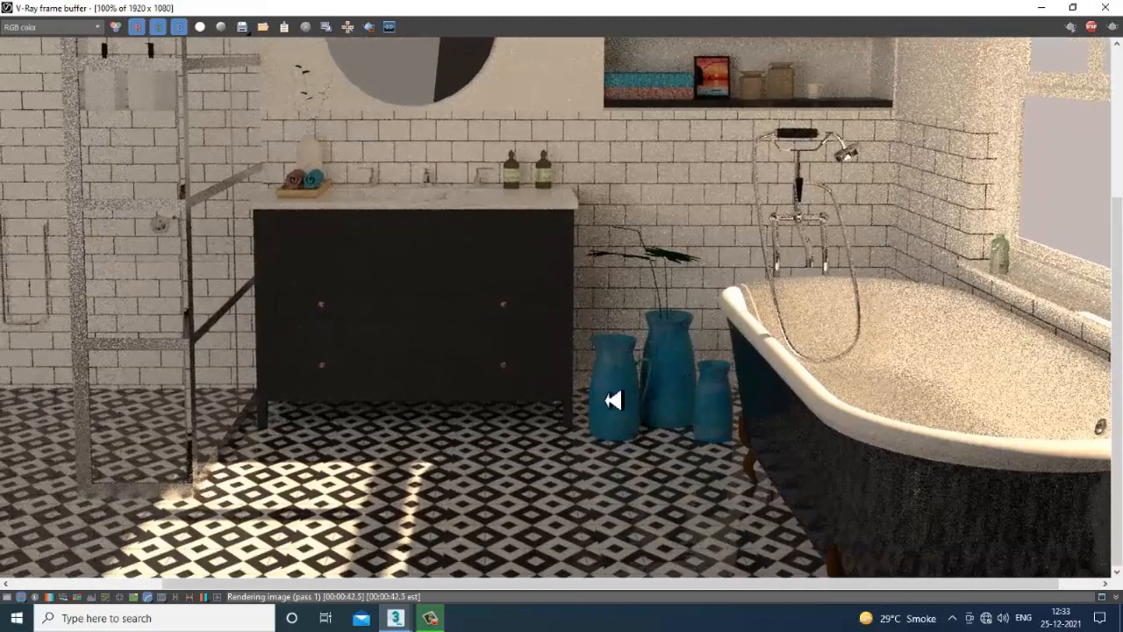
pyautogui.moveTo(611, 401); pyautogui.dragTo(691, 423, button='middle')
pyautogui.moveTo(874, 440); pyautogui.dragTo(822, 451, button='middle')
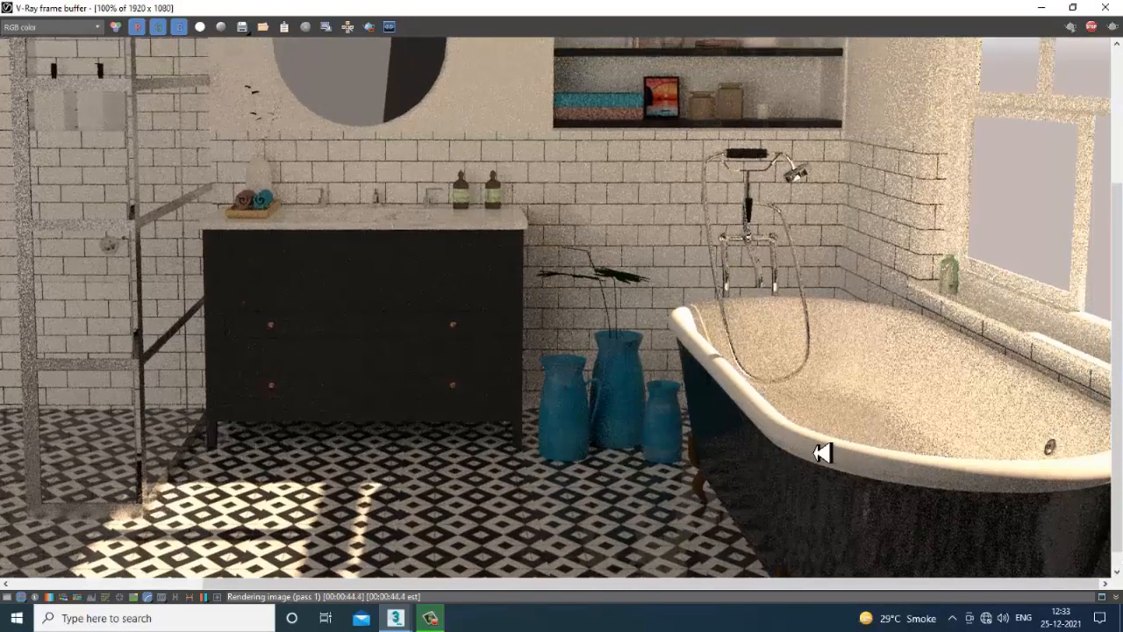
# Step: Inspect the rendering image in full and close up around the bathtub, mirror, wall niche and sunlit floor until the pass completes
pyautogui.scroll(-1, 822, 452)
pyautogui.scroll(1, 669, 472)
pyautogui.moveTo(734, 454); pyautogui.dragTo(752, 351, button='middle')
pyautogui.scroll(-1, 758, 369)
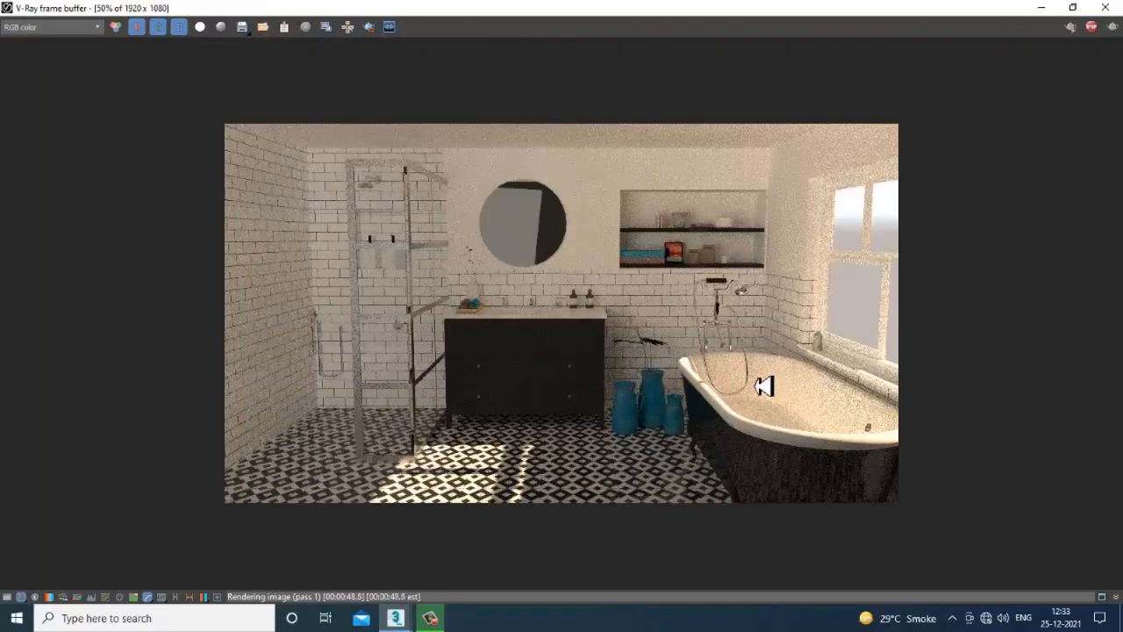
pyautogui.scroll(1, 764, 388)
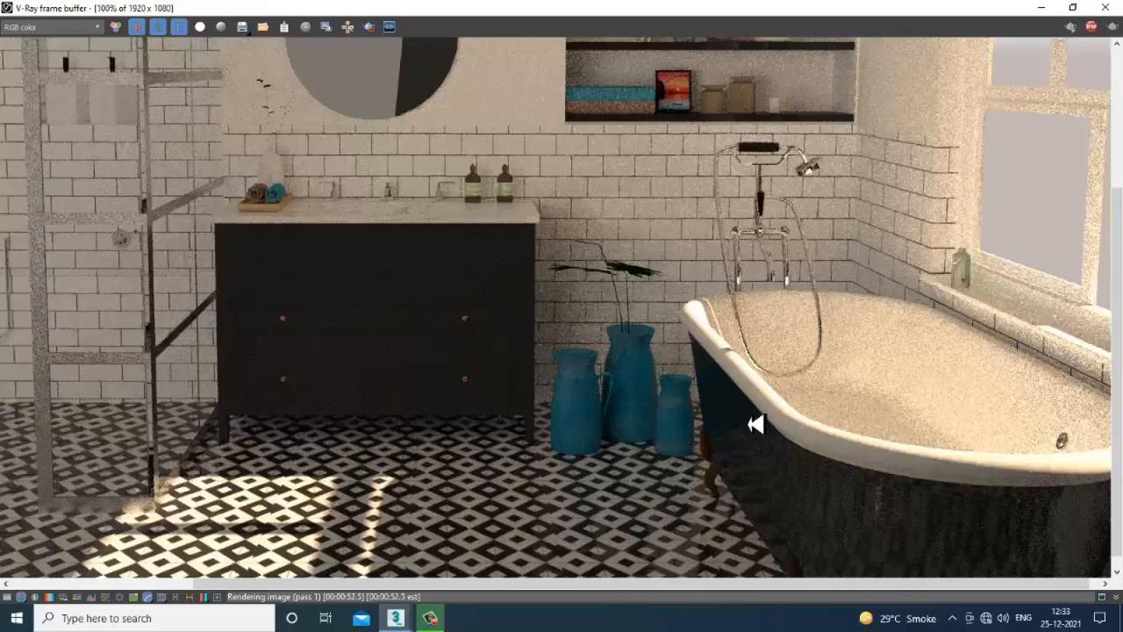
pyautogui.scroll(-1, 754, 425)
pyautogui.scroll(1, 650, 440)
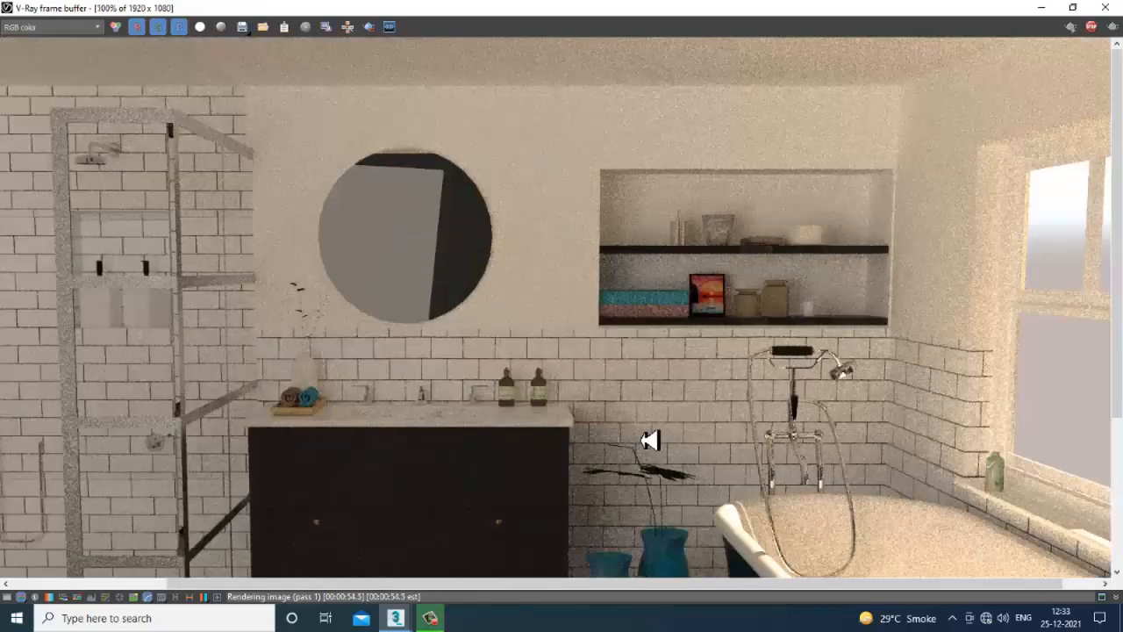
pyautogui.moveTo(657, 469); pyautogui.dragTo(692, 260, button='middle')
pyautogui.moveTo(651, 427); pyautogui.dragTo(674, 286, button='middle')
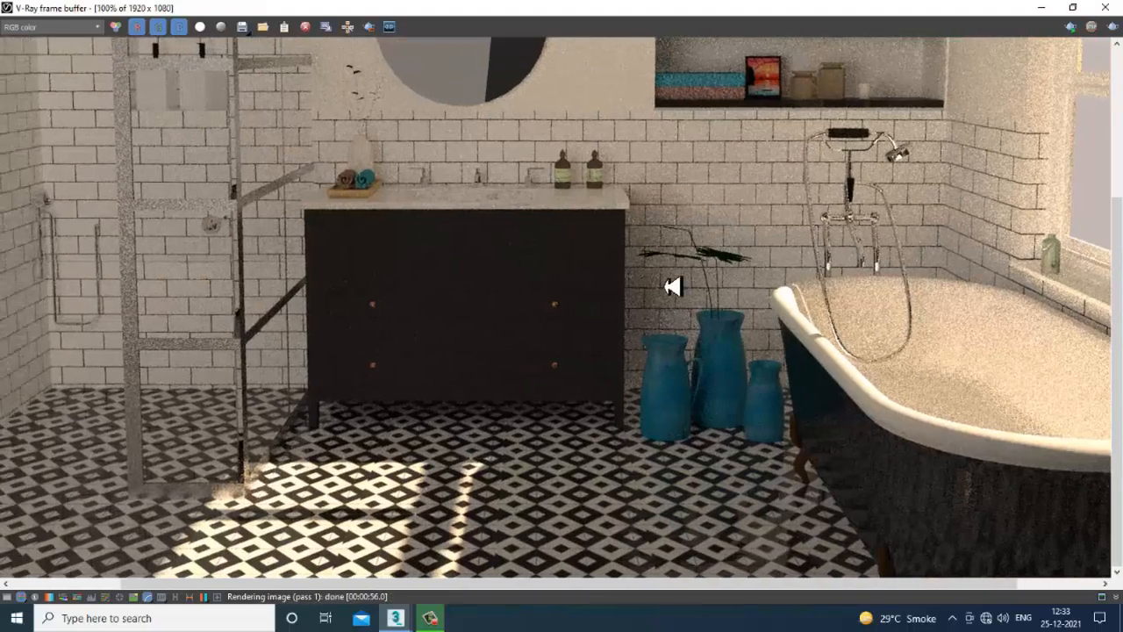
# Step: Review the finished render at 50% and 100% zoom, checking the vanity and shower area, and close the frame buffer
pyautogui.moveTo(562, 424); pyautogui.dragTo(568, 439, button='middle')
pyautogui.scroll(-2, 566, 441)
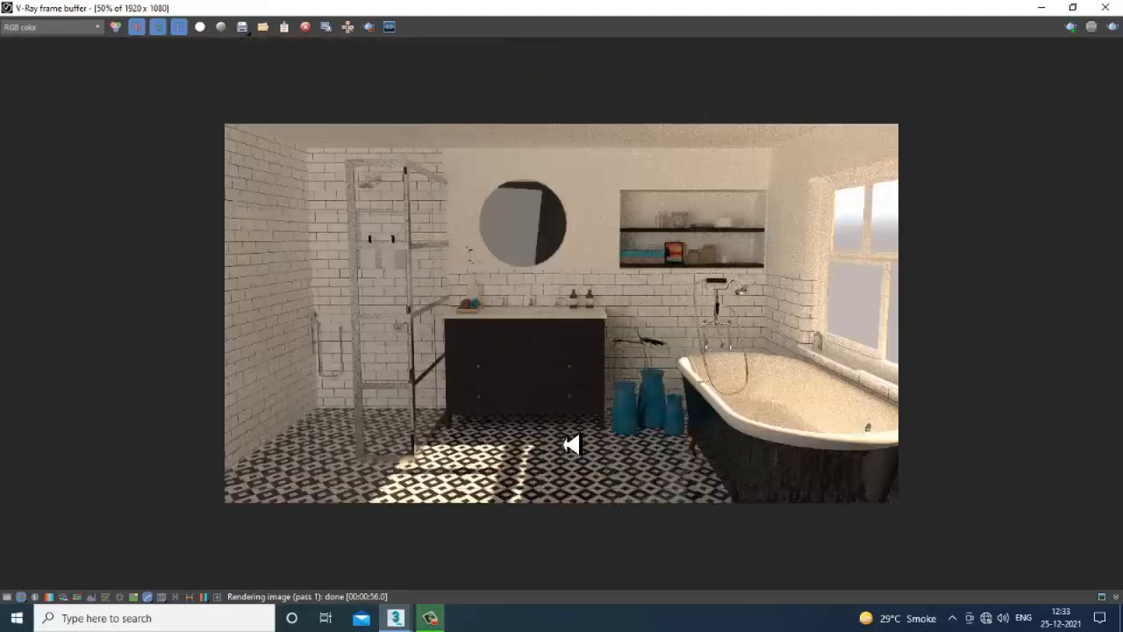
pyautogui.scroll(2, 561, 444)
pyautogui.scroll(-1, 584, 374)
pyautogui.scroll(1, 563, 346)
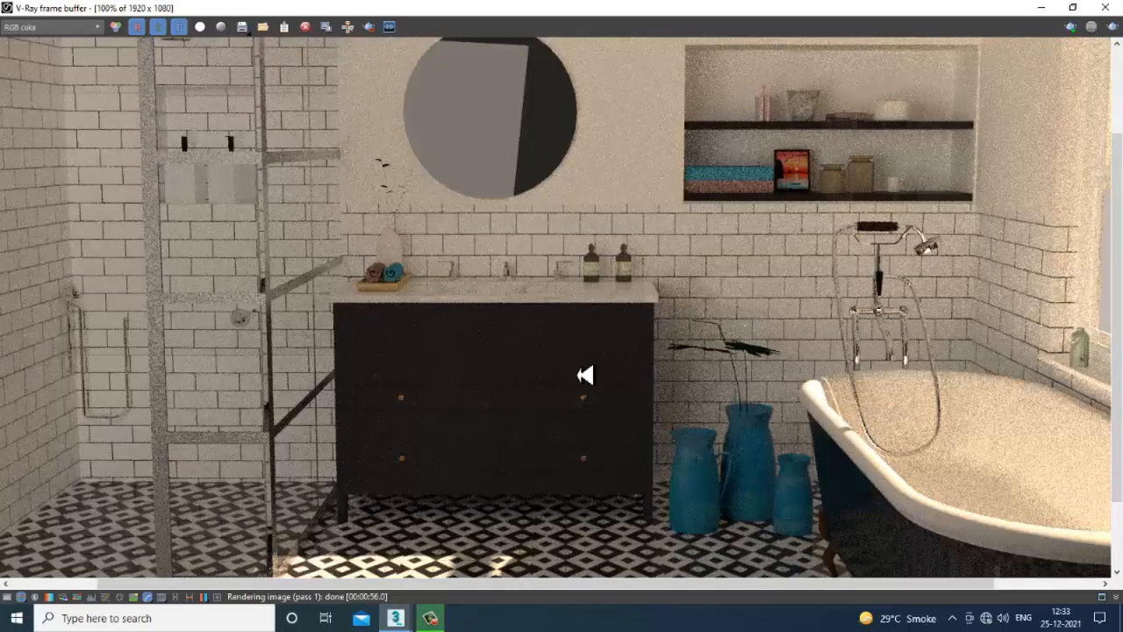
pyautogui.scroll(-1, 585, 373)
pyautogui.click(1104, 8)
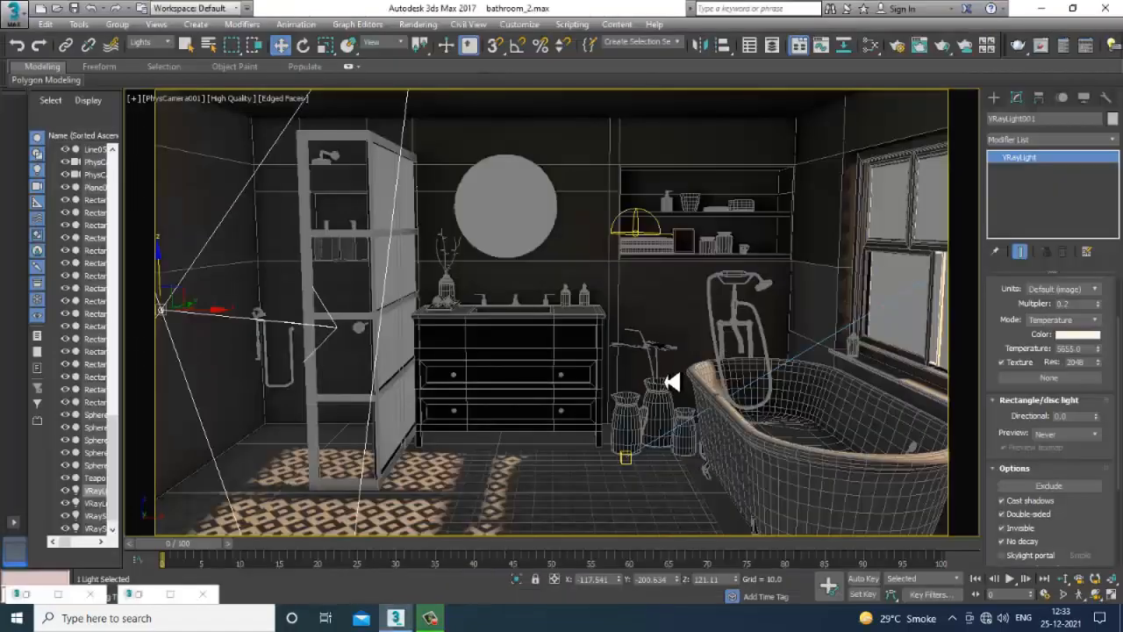